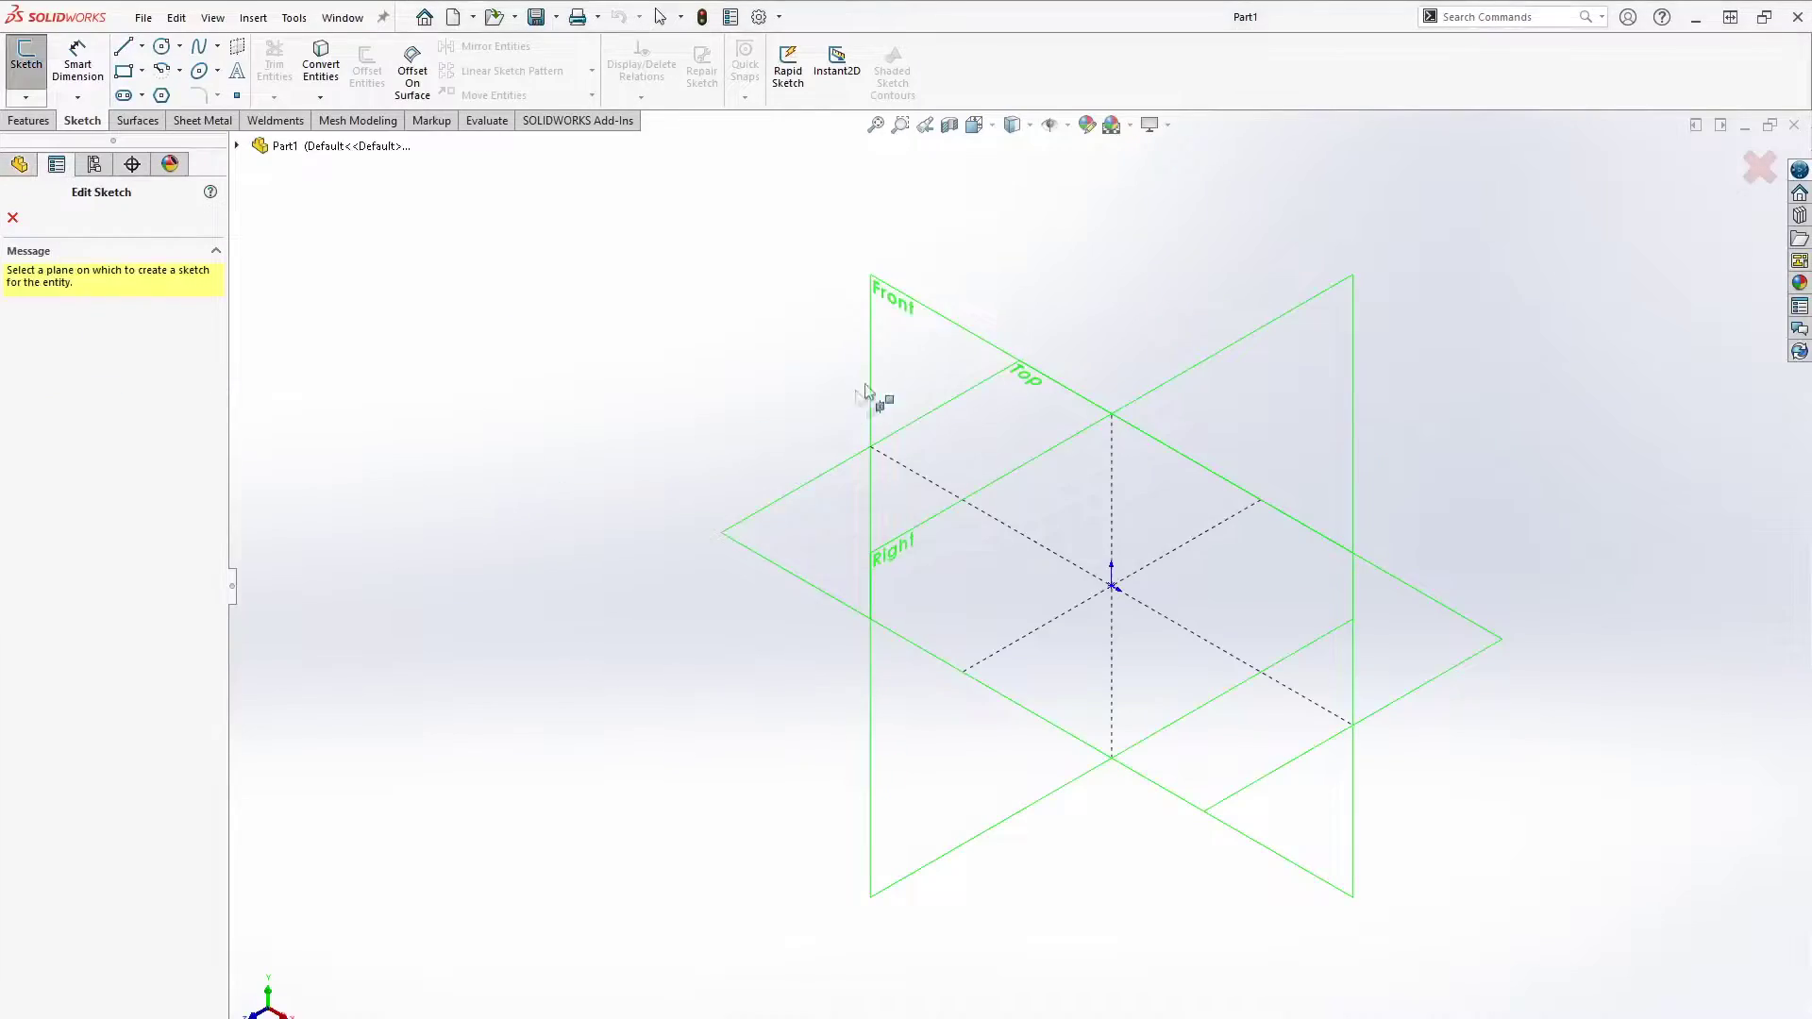
# Pick the Front plane for the new sketch in Part1.
pyautogui.click(865, 386)
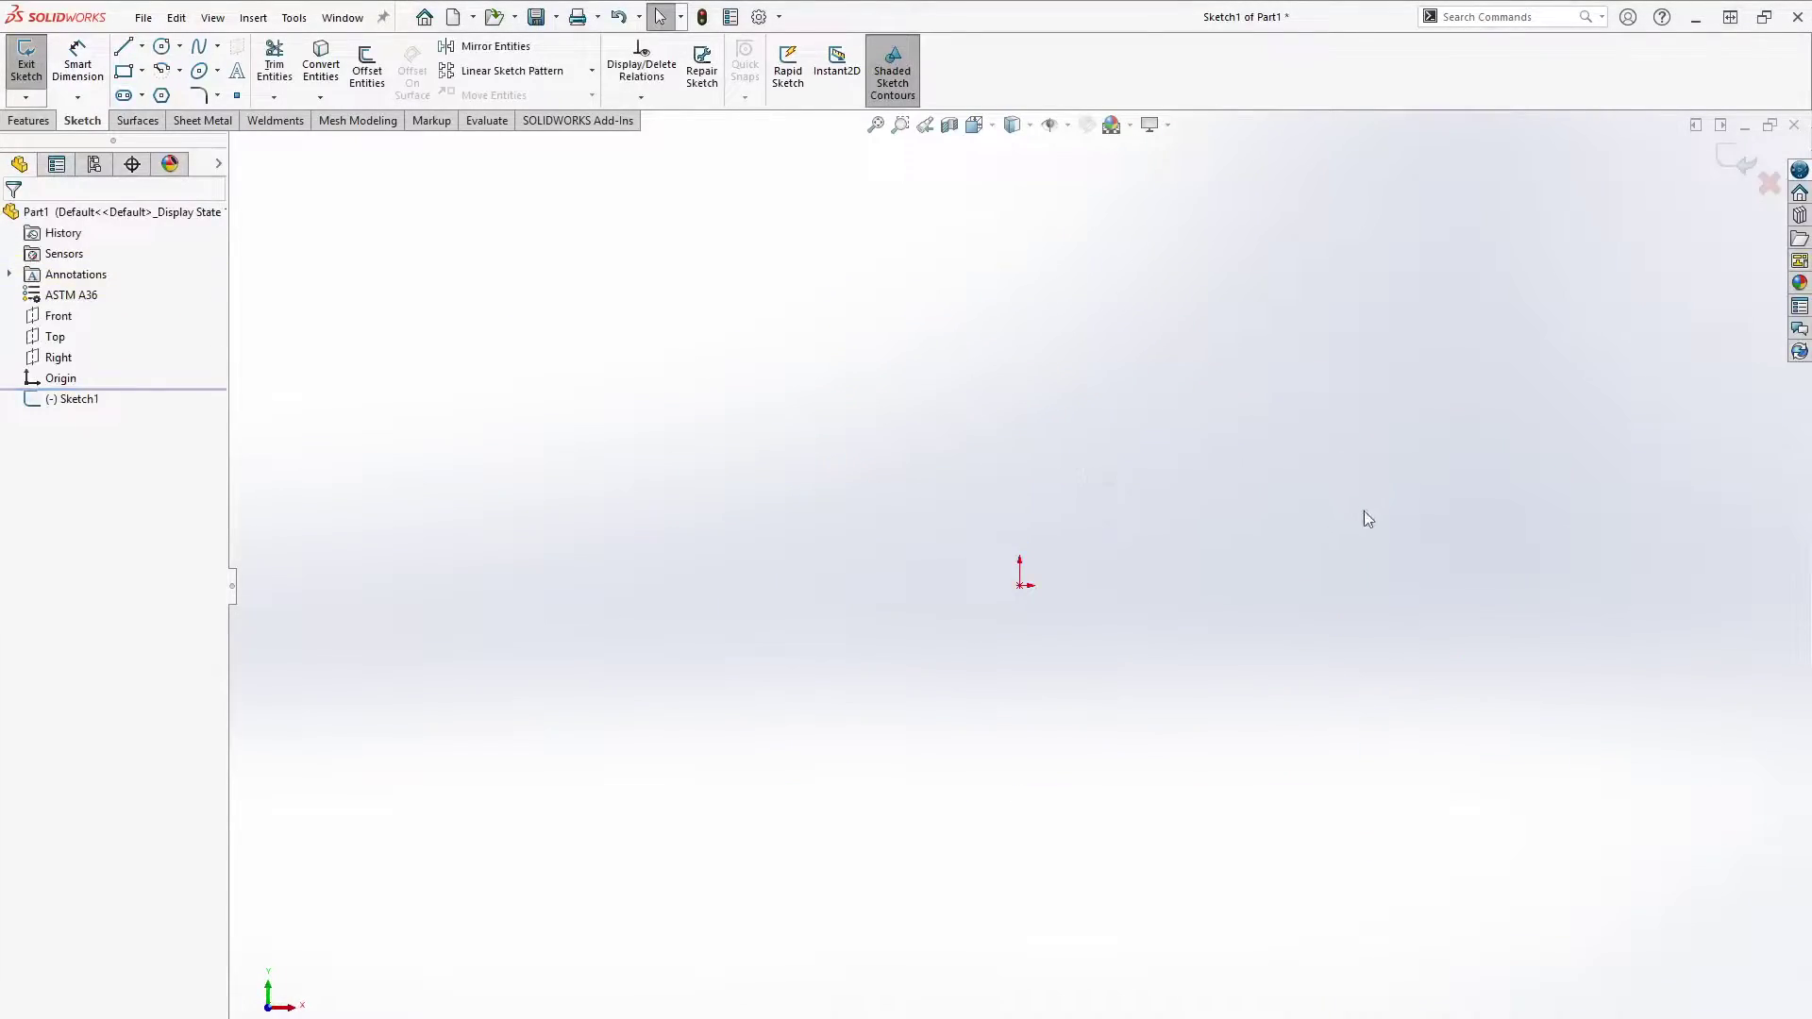
# Draw a short construction line starting at the sketch origin.
pyautogui.press('l')
pyautogui.click(1021, 585)
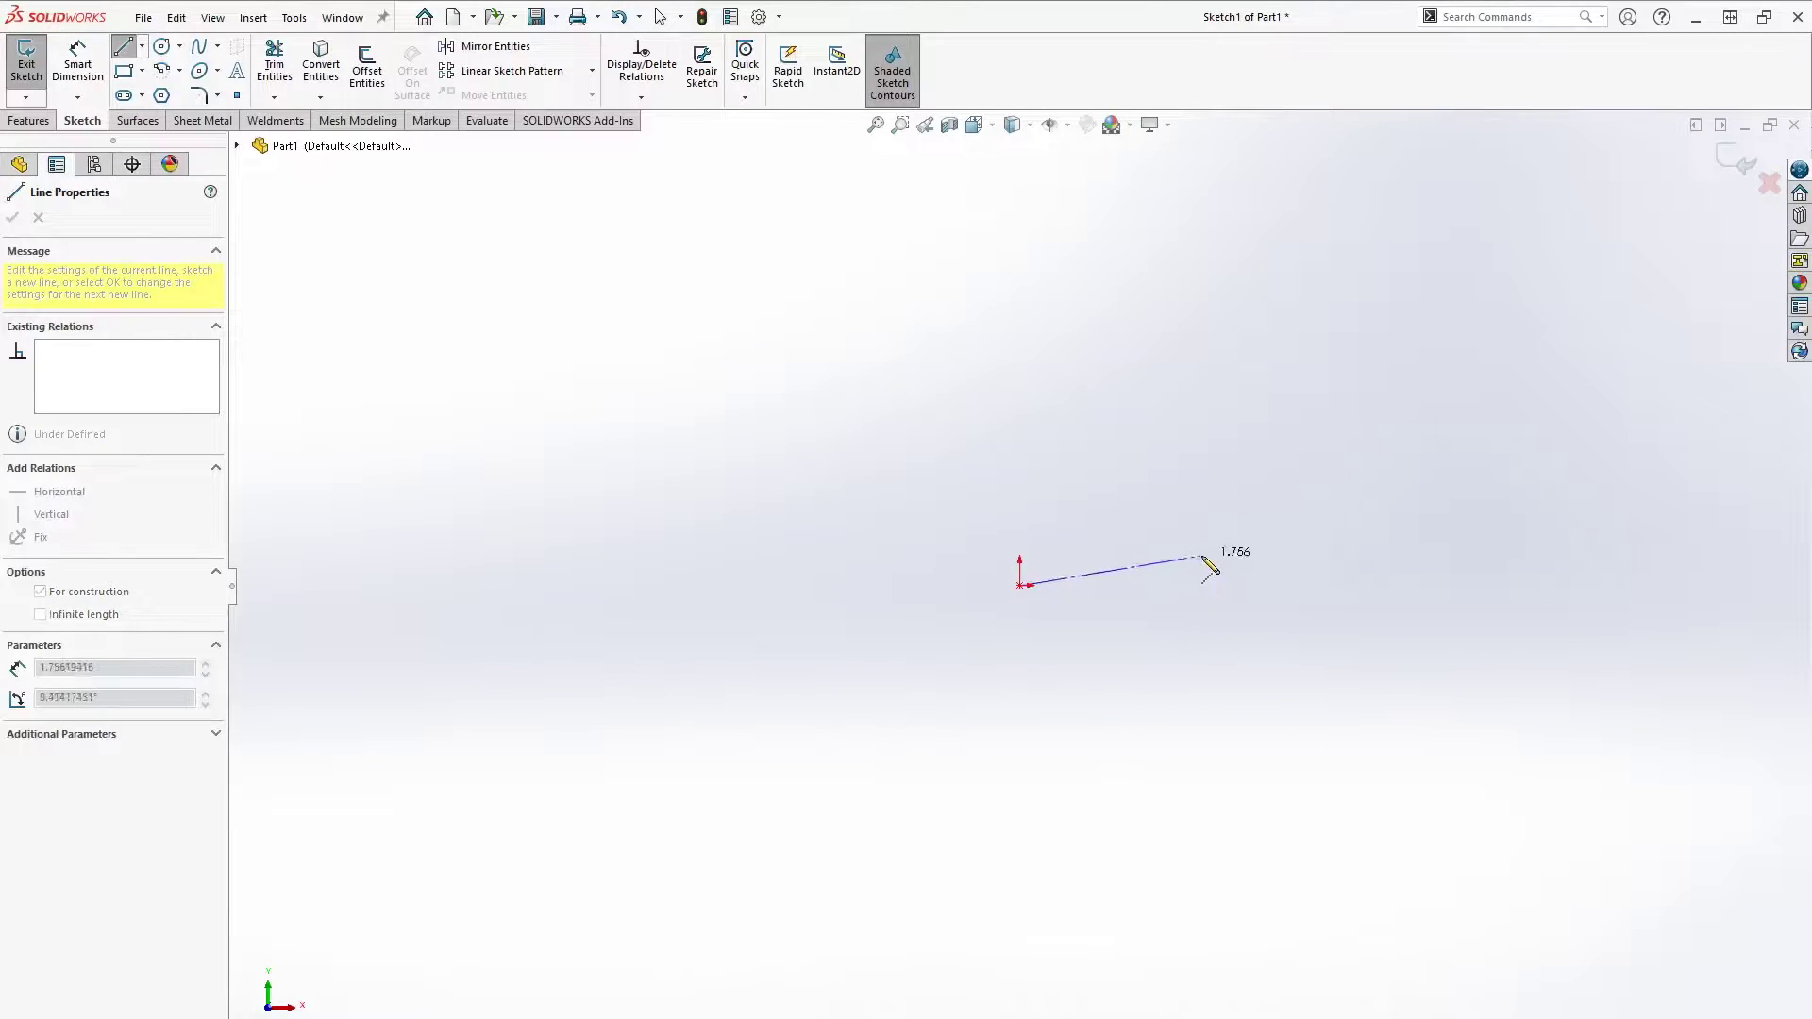
pyautogui.click(1204, 556)
pyautogui.press('Escape')
# Draw two more separate short construction lines, one mid-sketch and one at the upper right.
pyautogui.moveTo(1255, 391); pyautogui.dragTo(1215, 319, button='right')
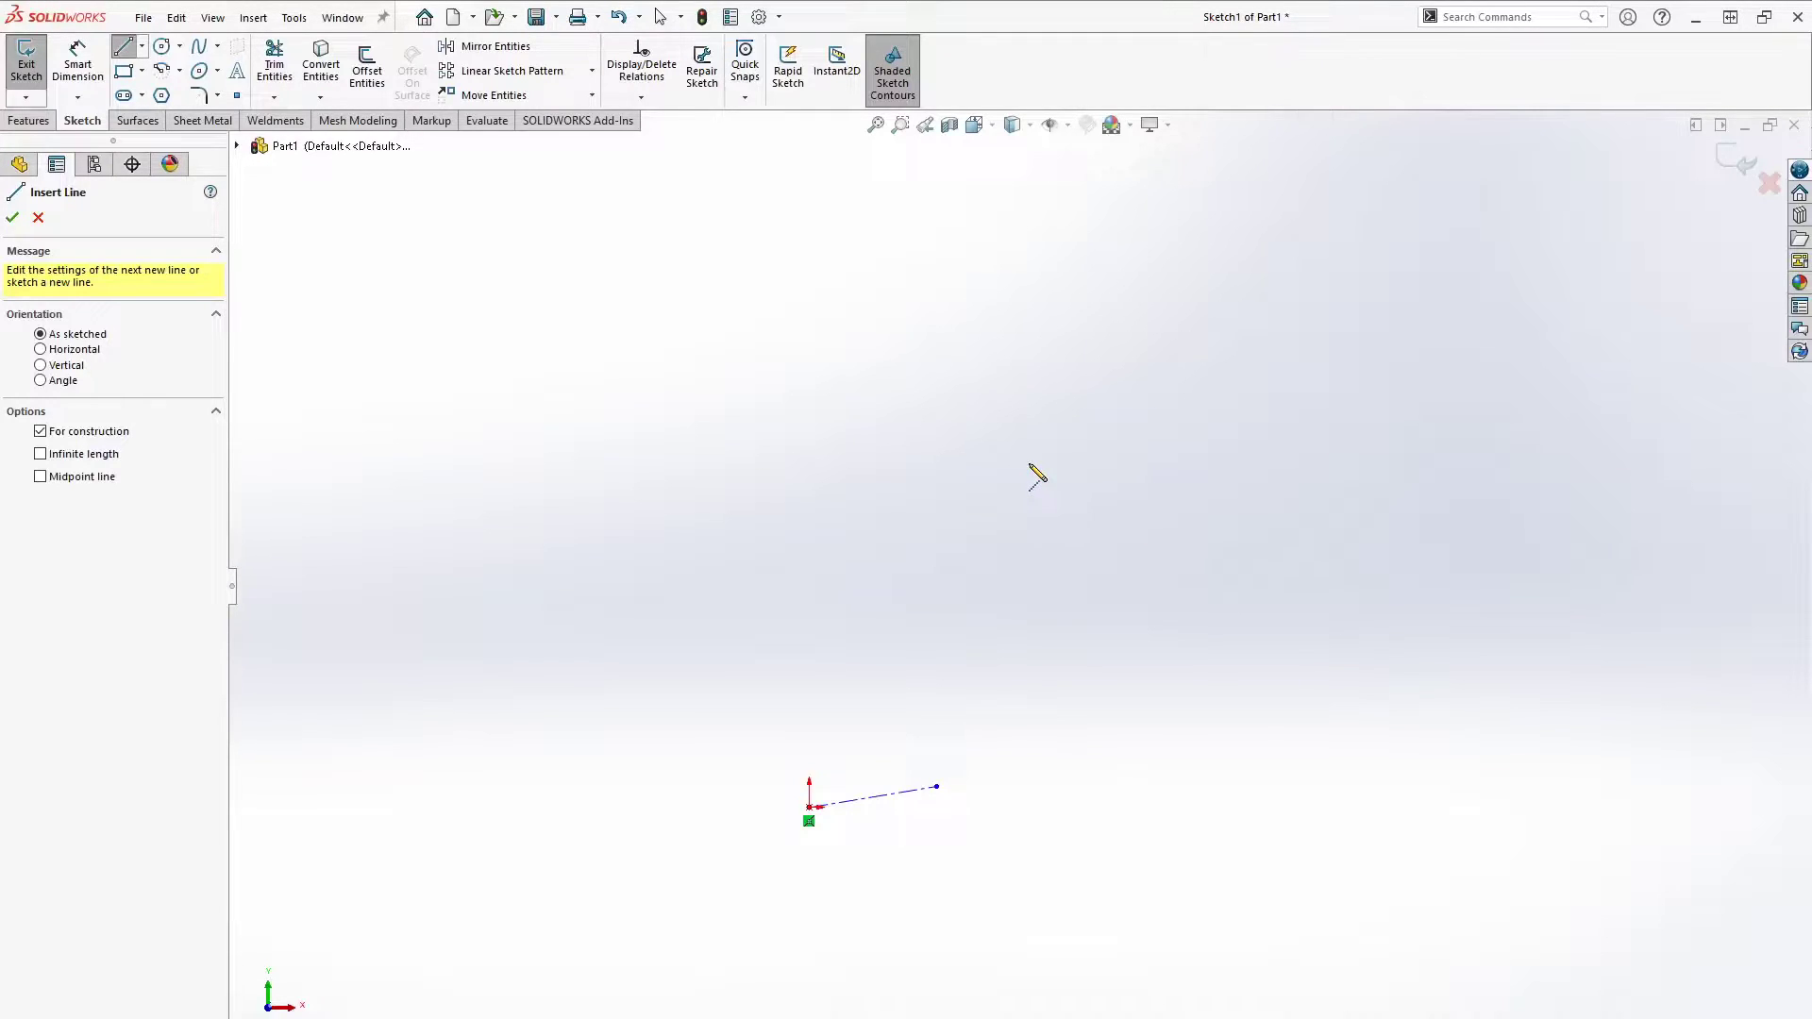
pyautogui.click(1145, 469)
pyautogui.click(1303, 377)
pyautogui.scroll(3, 1021, 587)
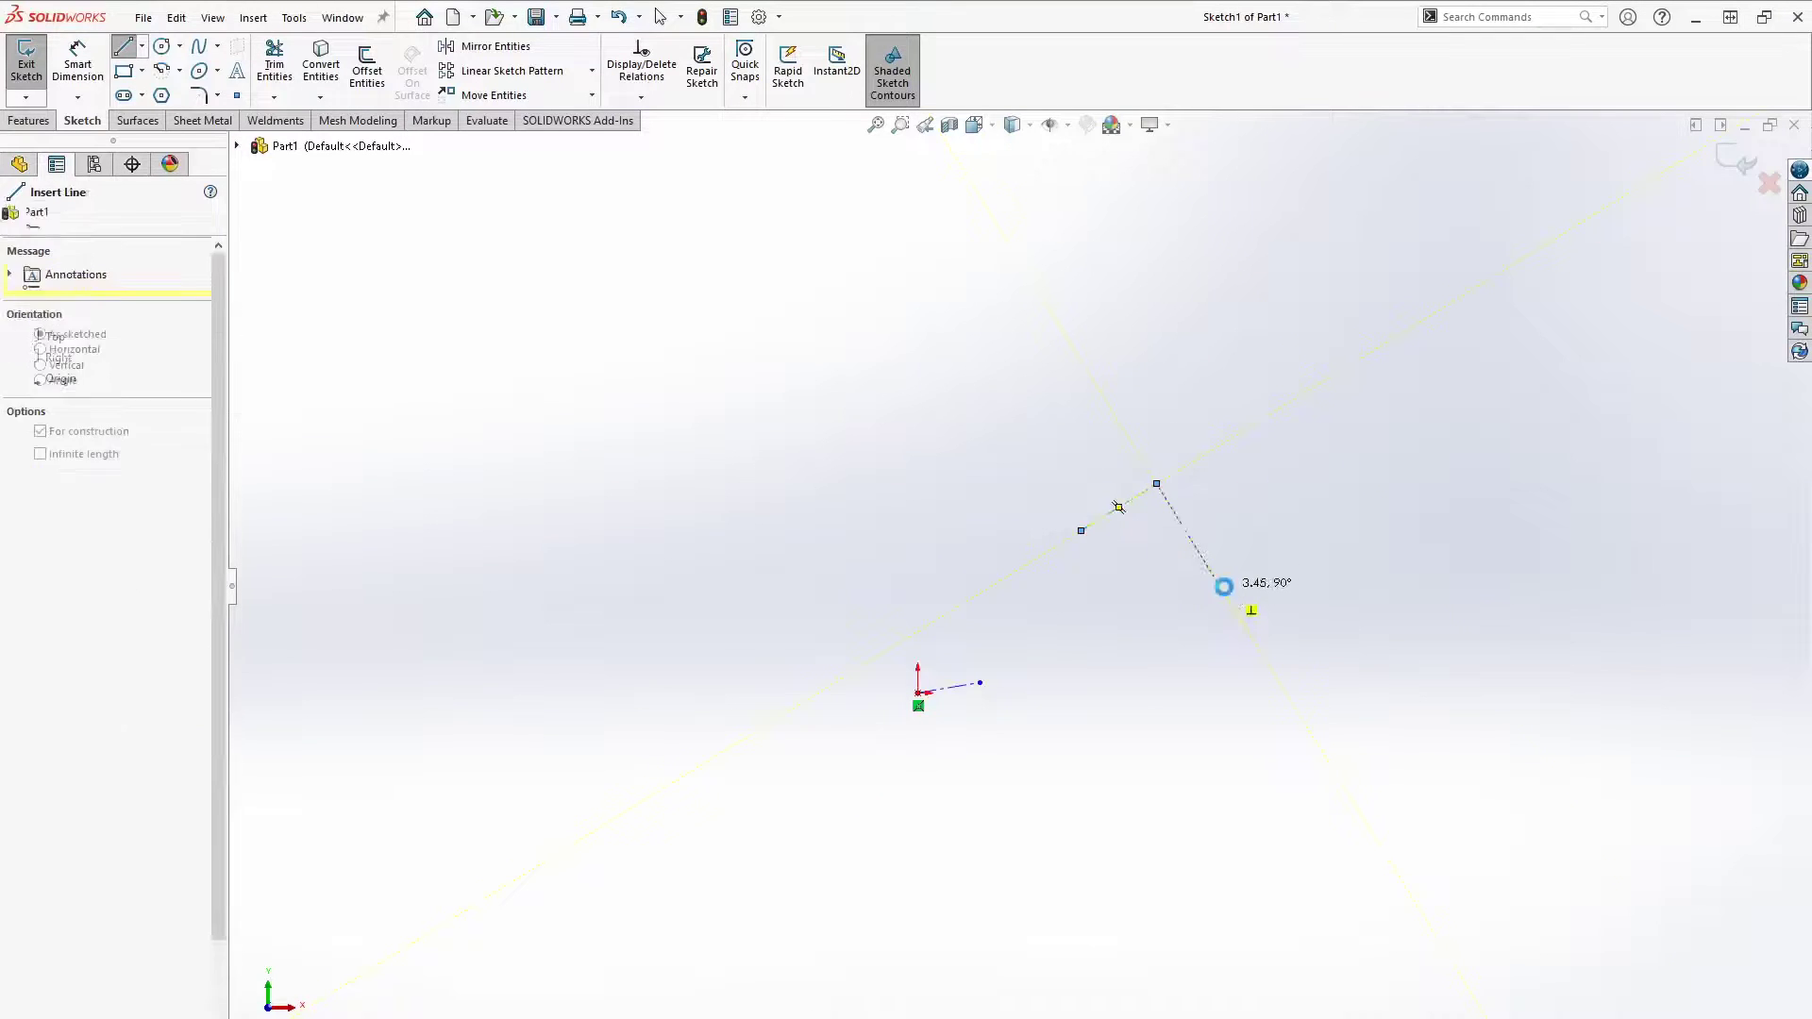
pyautogui.press('Escape')
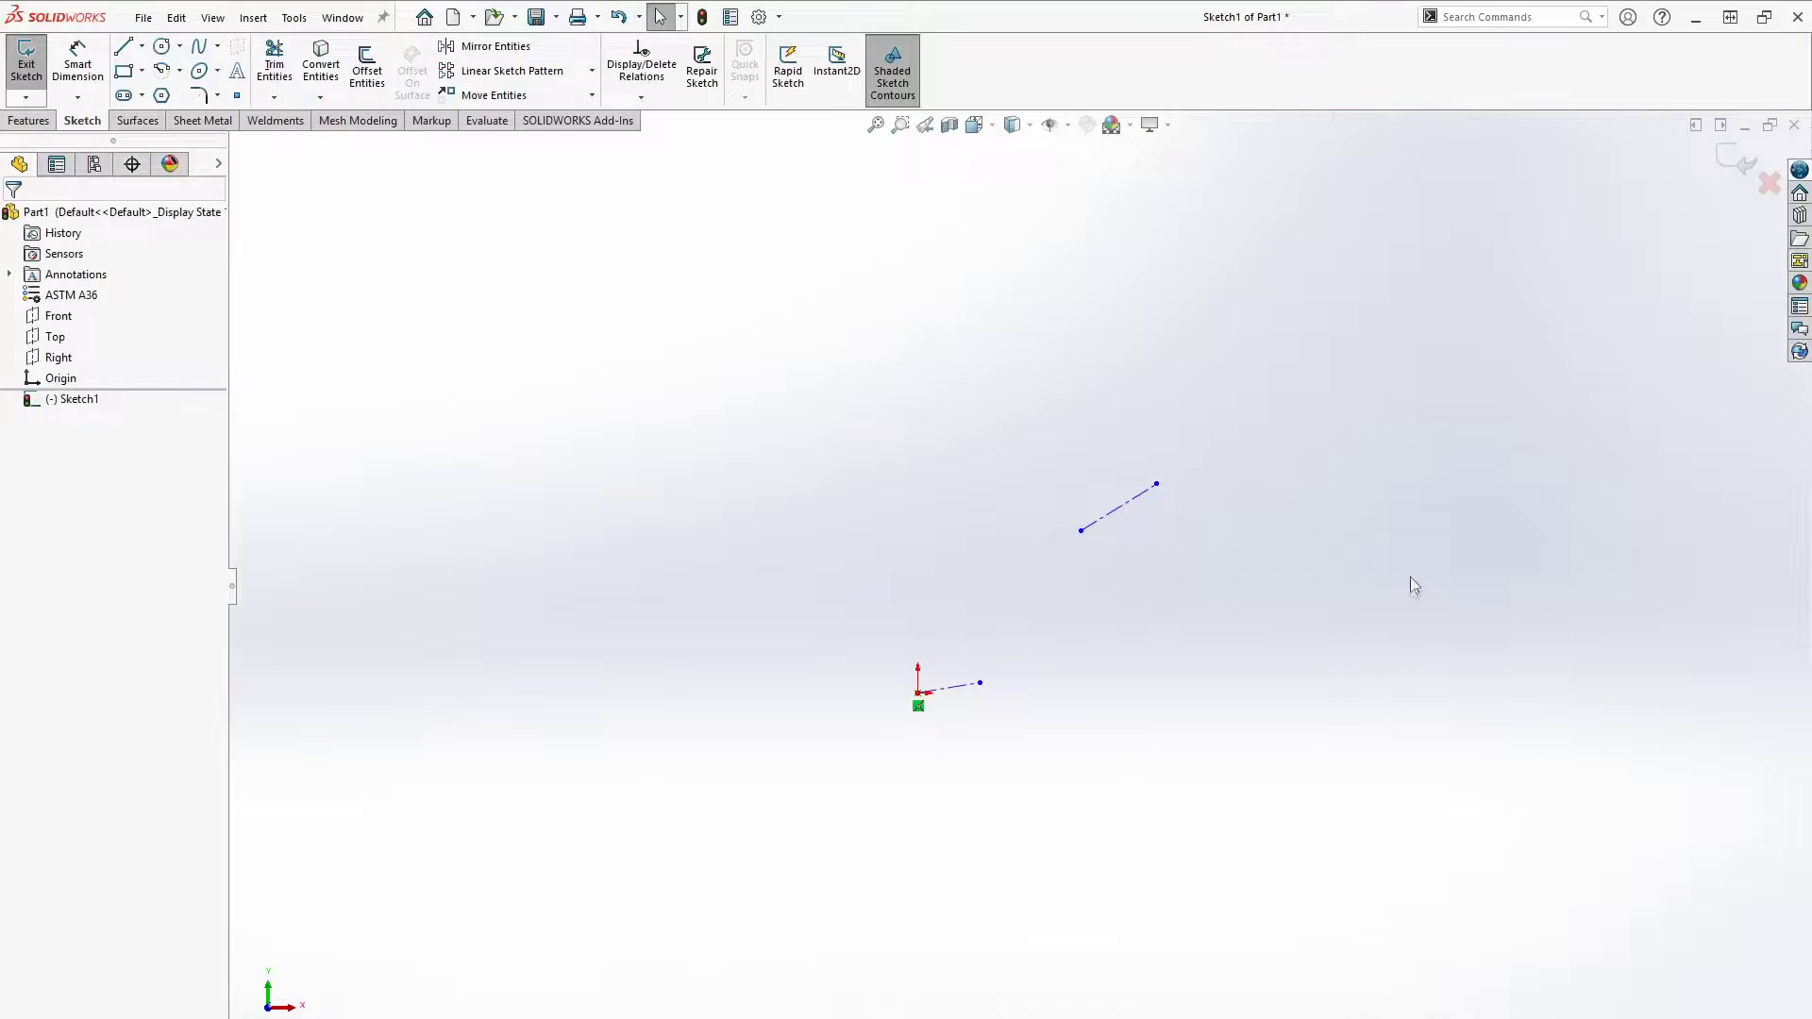
pyautogui.moveTo(1413, 585); pyautogui.dragTo(1335, 449, button='right')
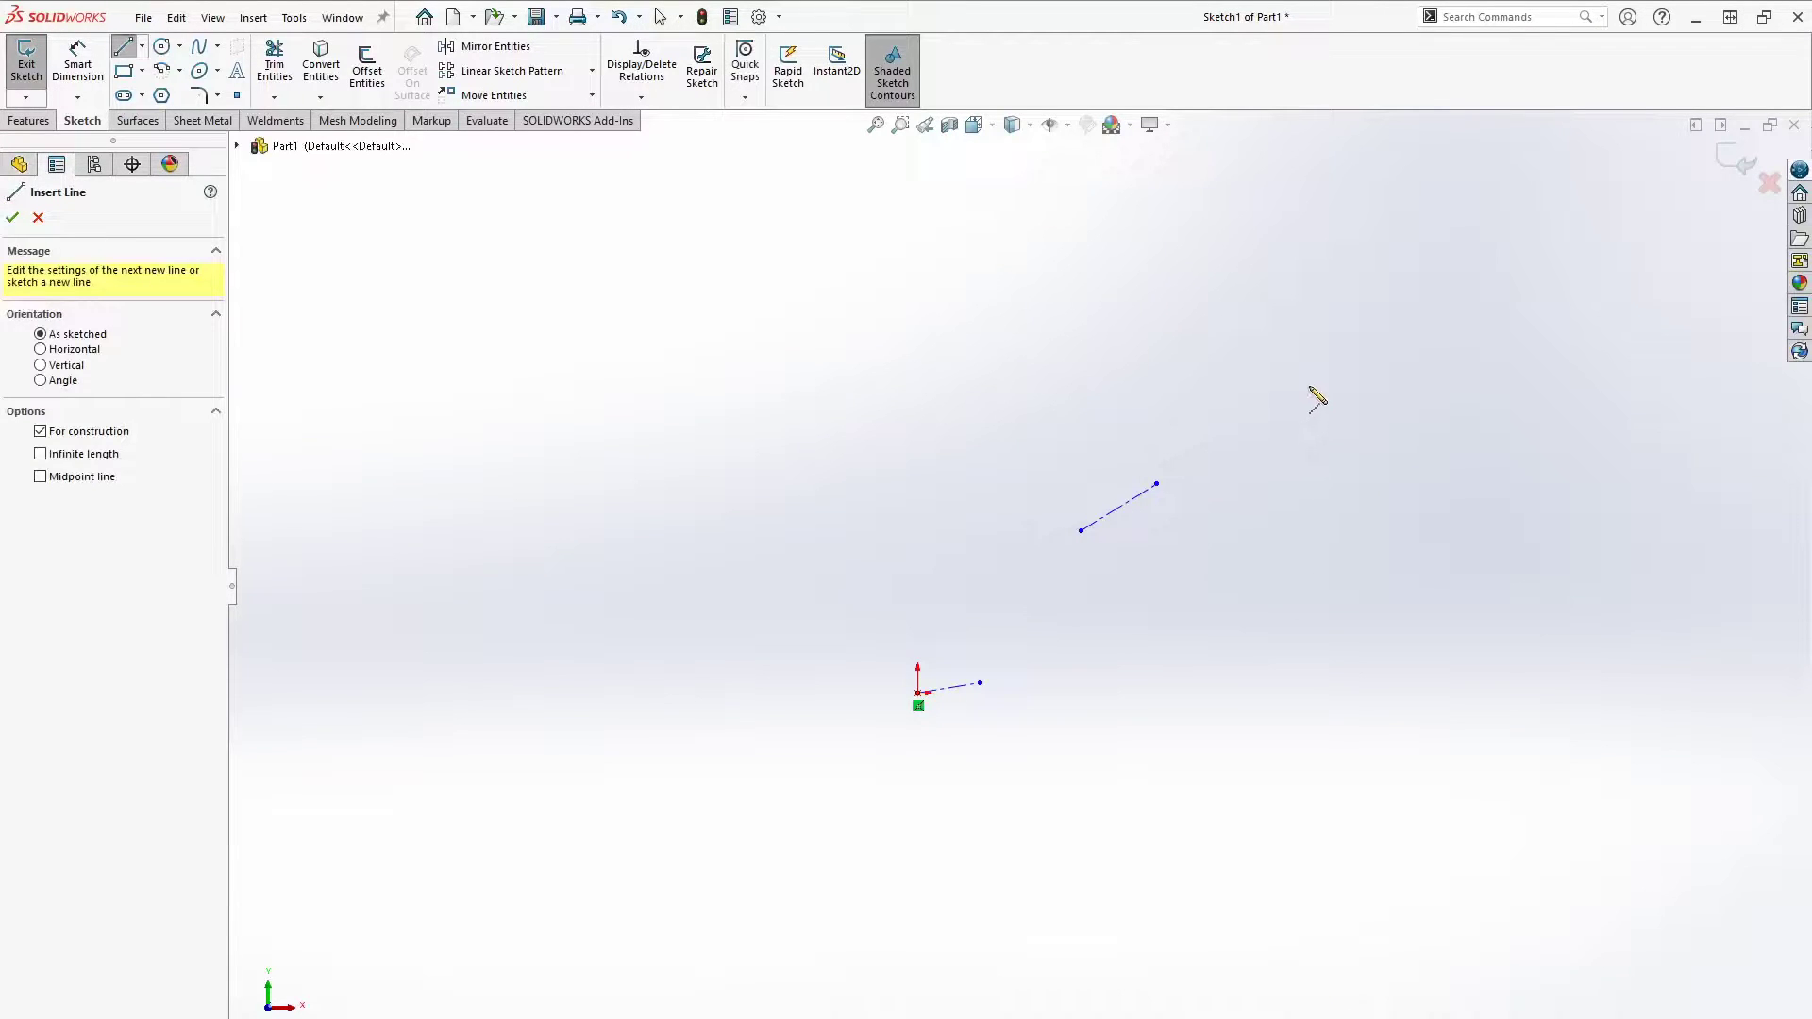
pyautogui.click(1348, 382)
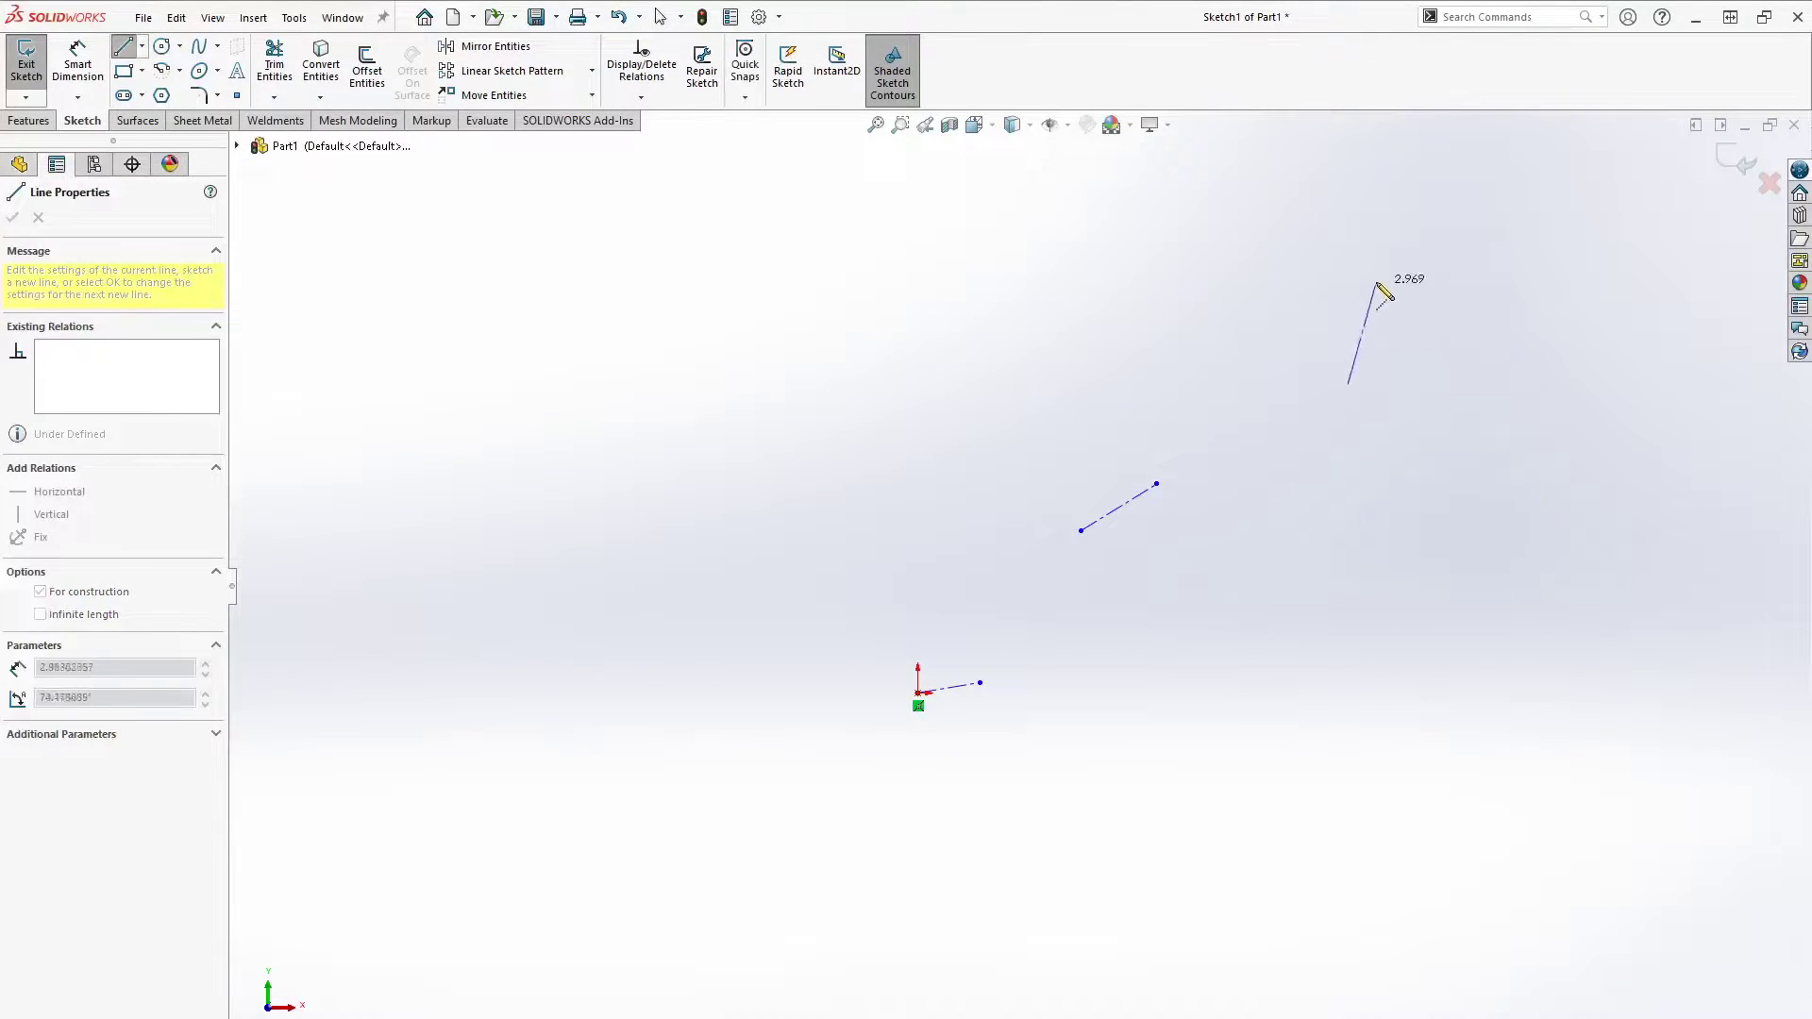
pyautogui.press('Escape')
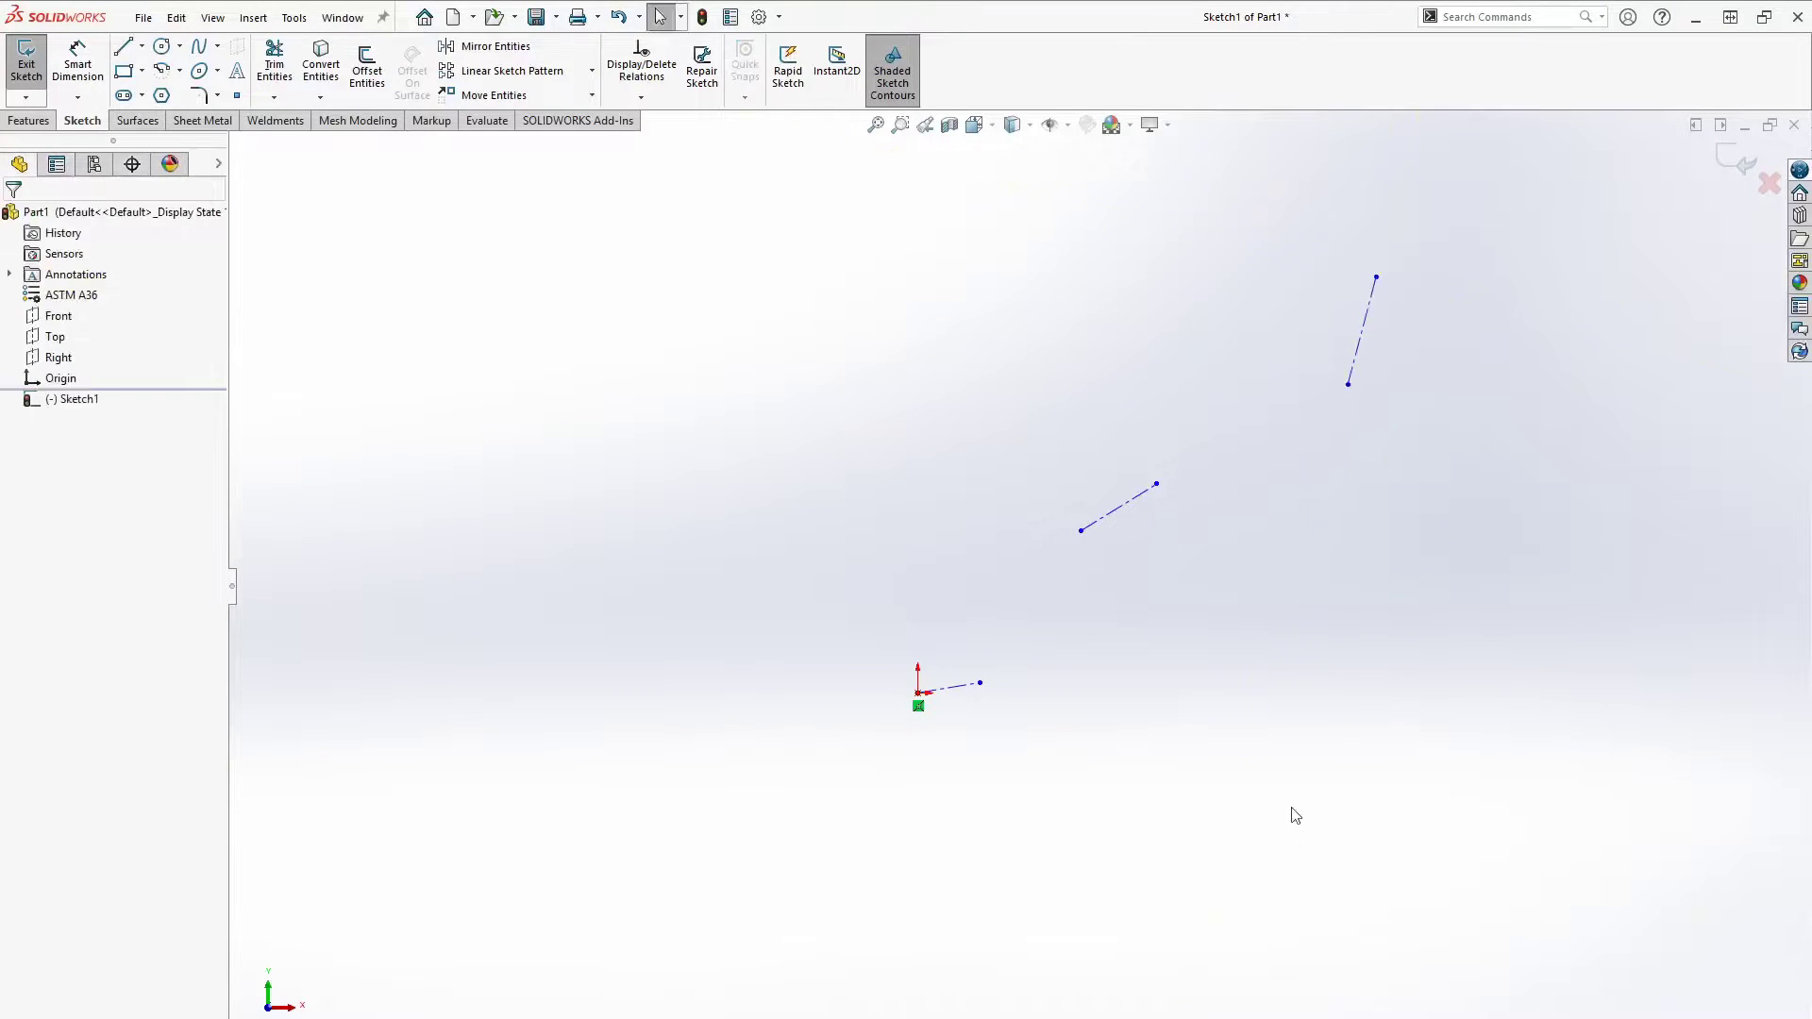
pyautogui.moveTo(1257, 795); pyautogui.dragTo(1244, 789, button='right')
# Give the origin, middle and upper short construction lines an Equal relation.
pyautogui.click(954, 694)
pyautogui.click(1007, 712)
pyautogui.click(971, 687)
pyautogui.keyDown('ctrl'); pyautogui.click(1145, 496); pyautogui.keyUp('ctrl')
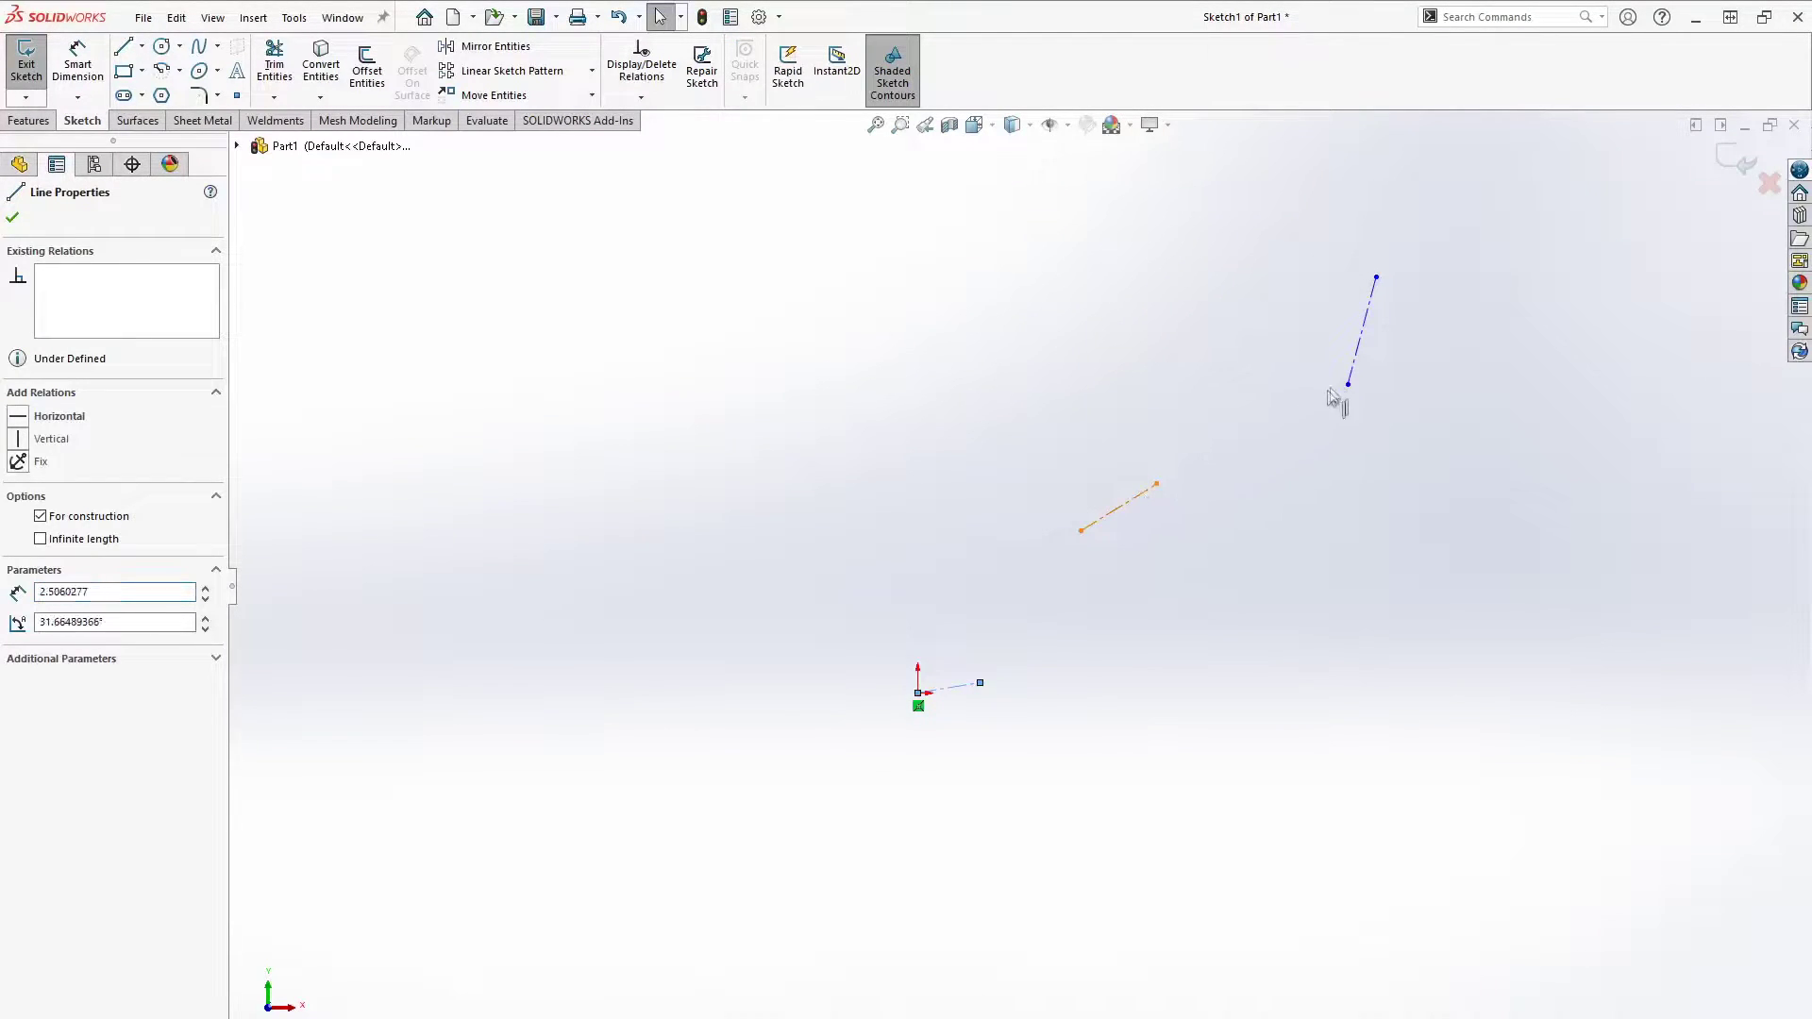
pyautogui.keyDown('ctrl'); pyautogui.click(1368, 317); pyautogui.keyUp('ctrl')
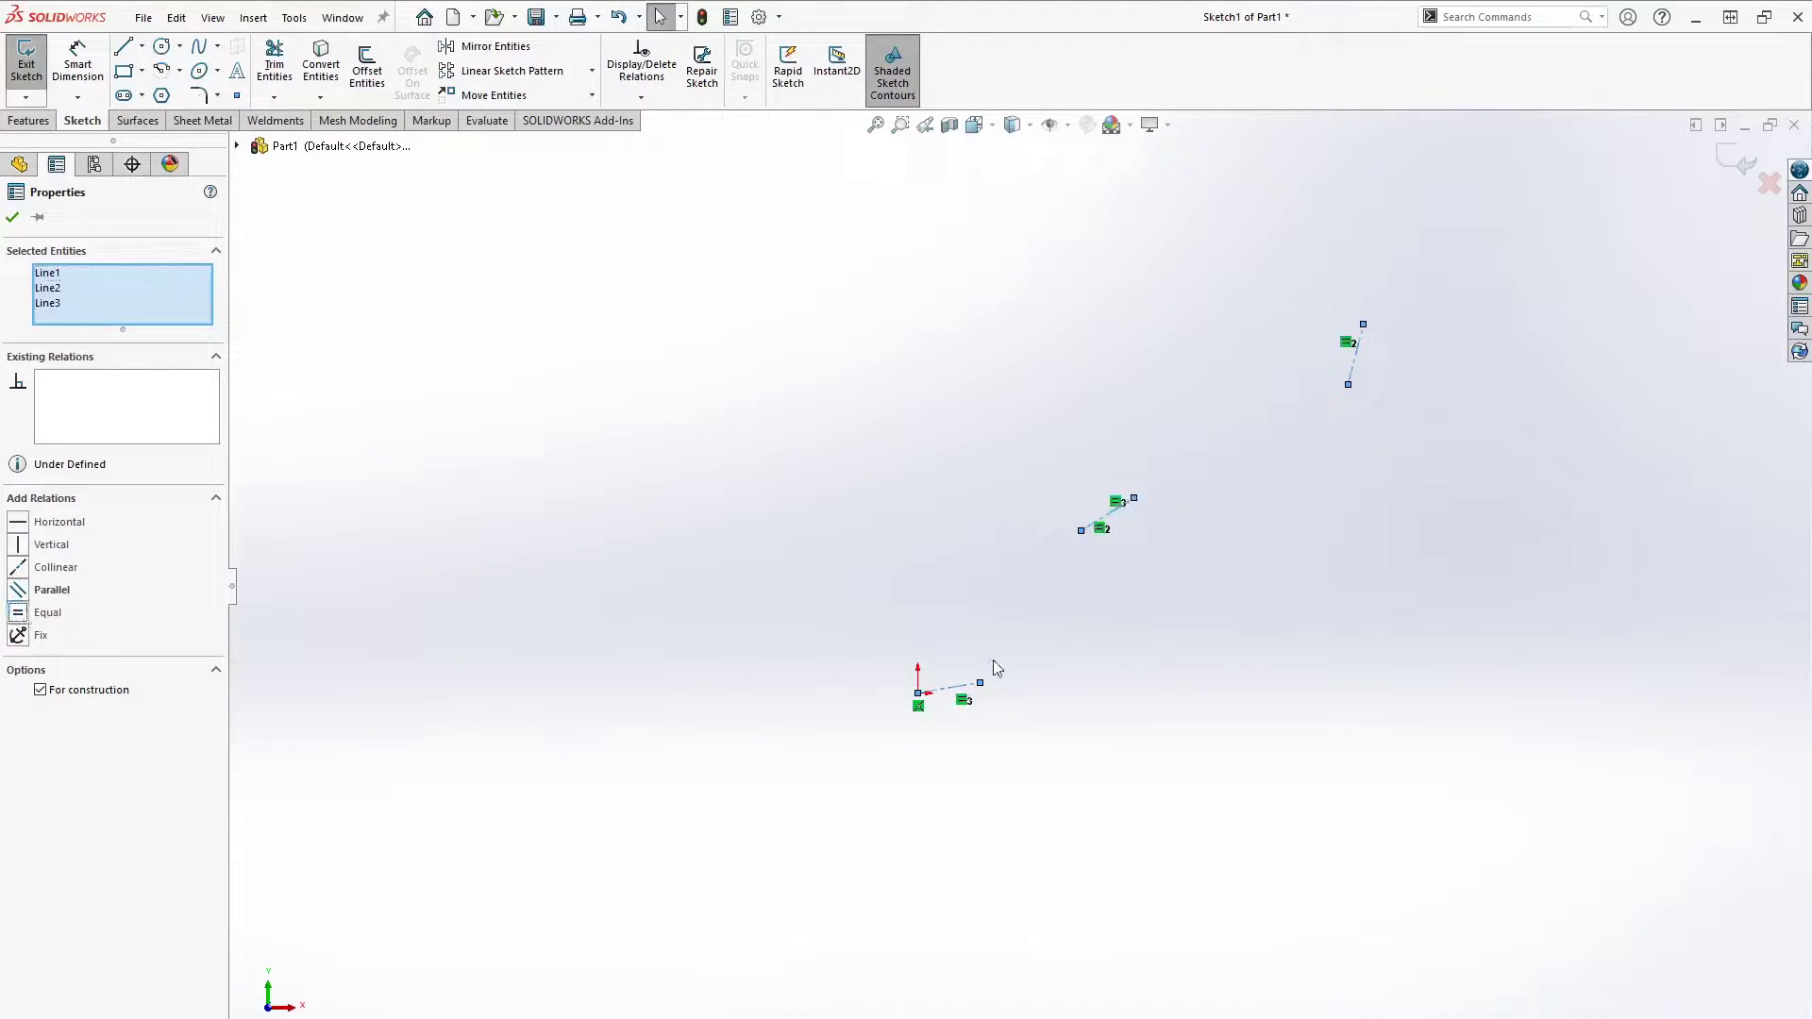
pyautogui.click(1280, 777)
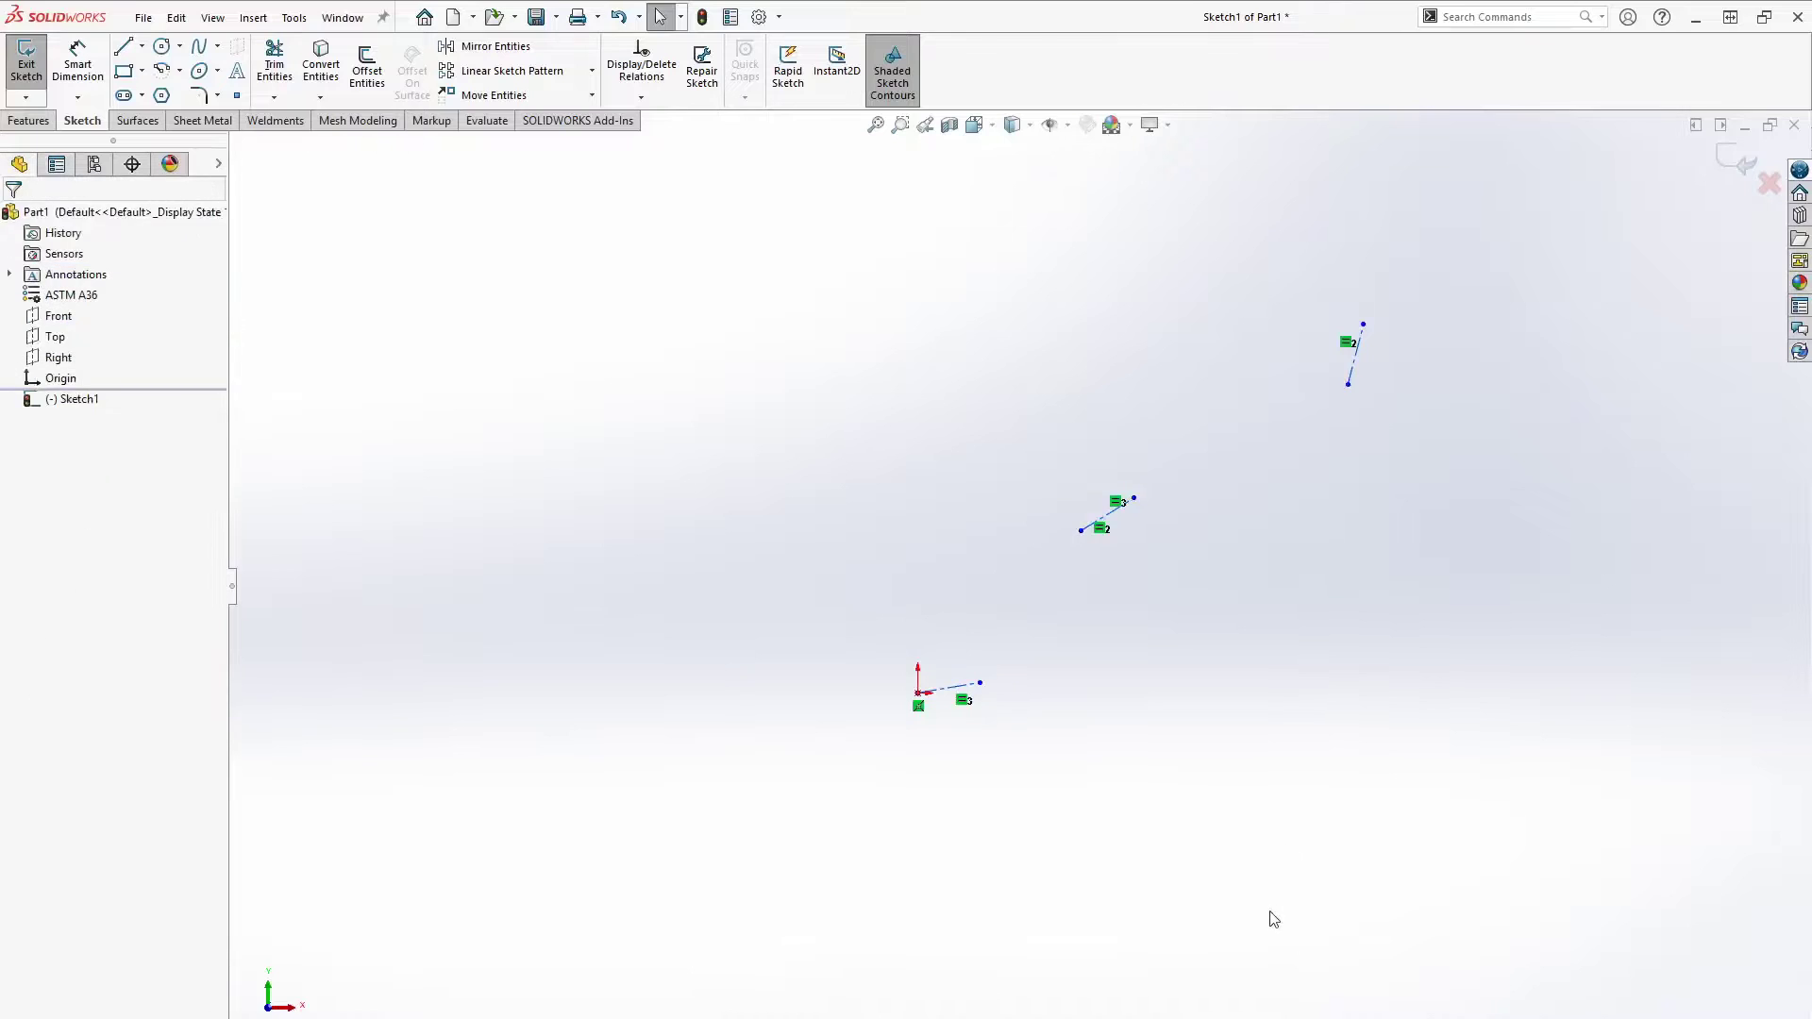
pyautogui.moveTo(1269, 911); pyautogui.dragTo(1266, 901, button='right')
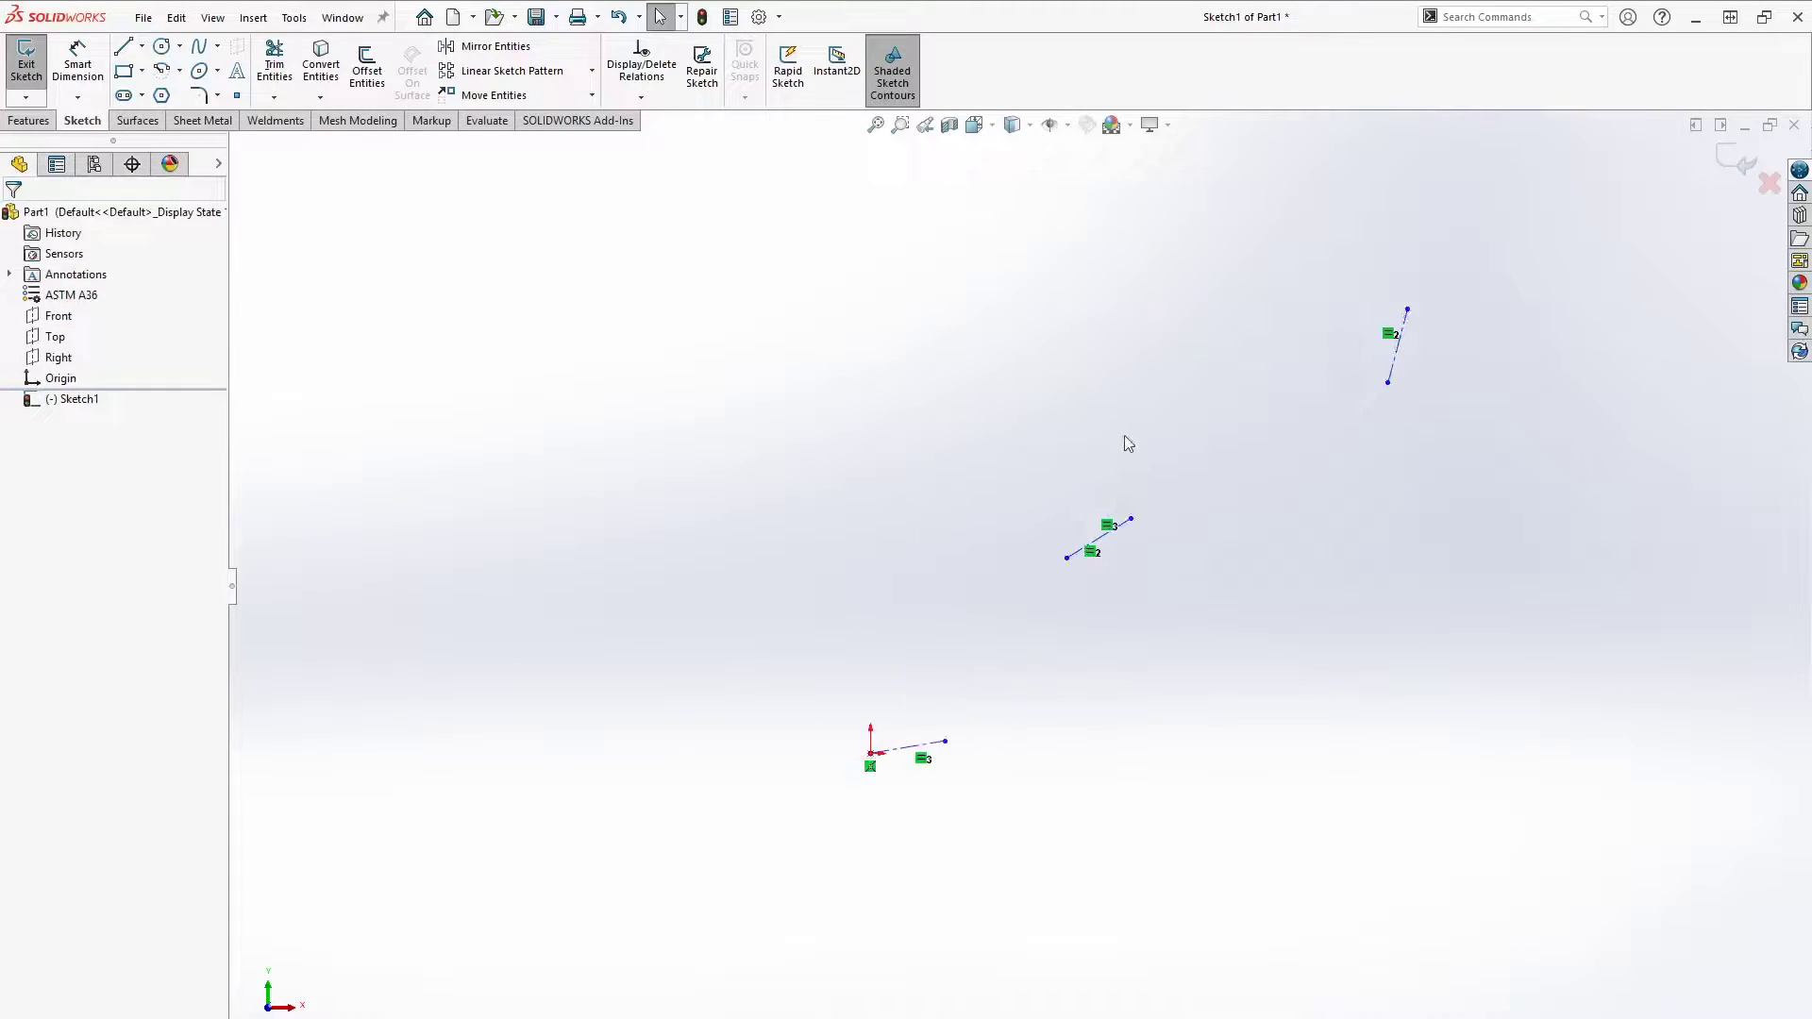
pyautogui.scroll(-2, 1124, 434)
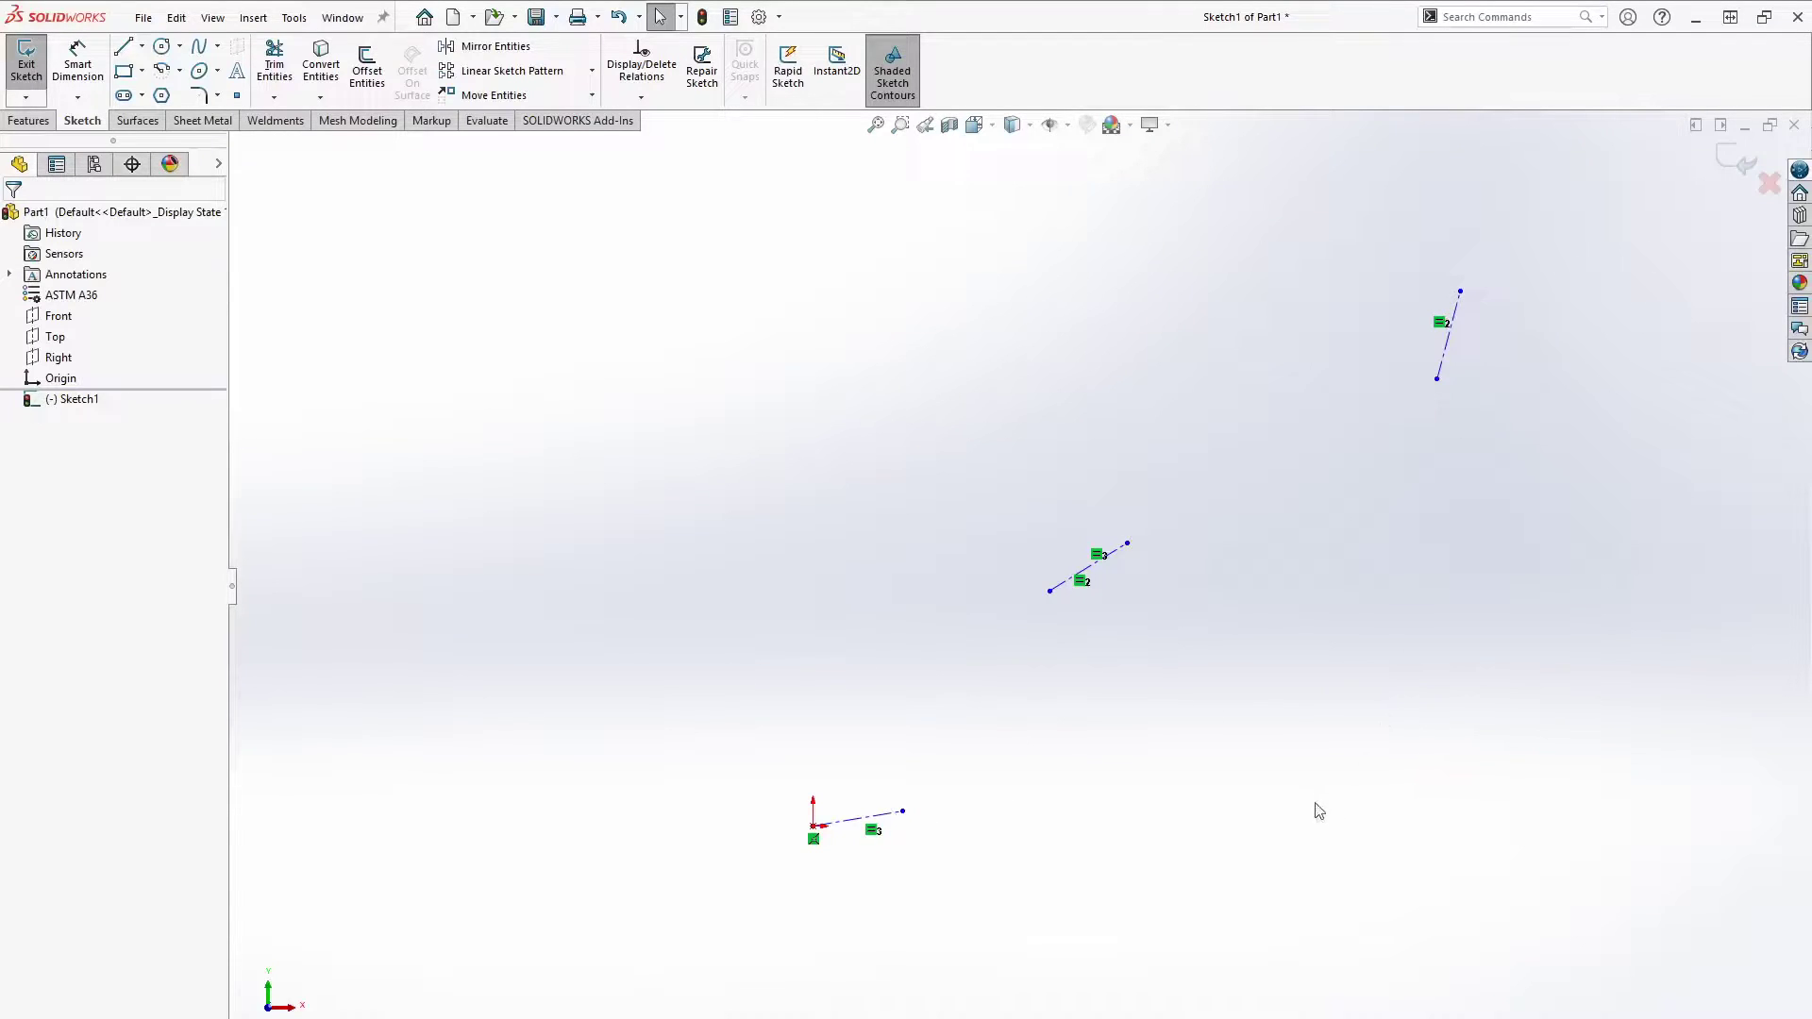
pyautogui.moveTo(1318, 812); pyautogui.dragTo(1284, 750, button='right')
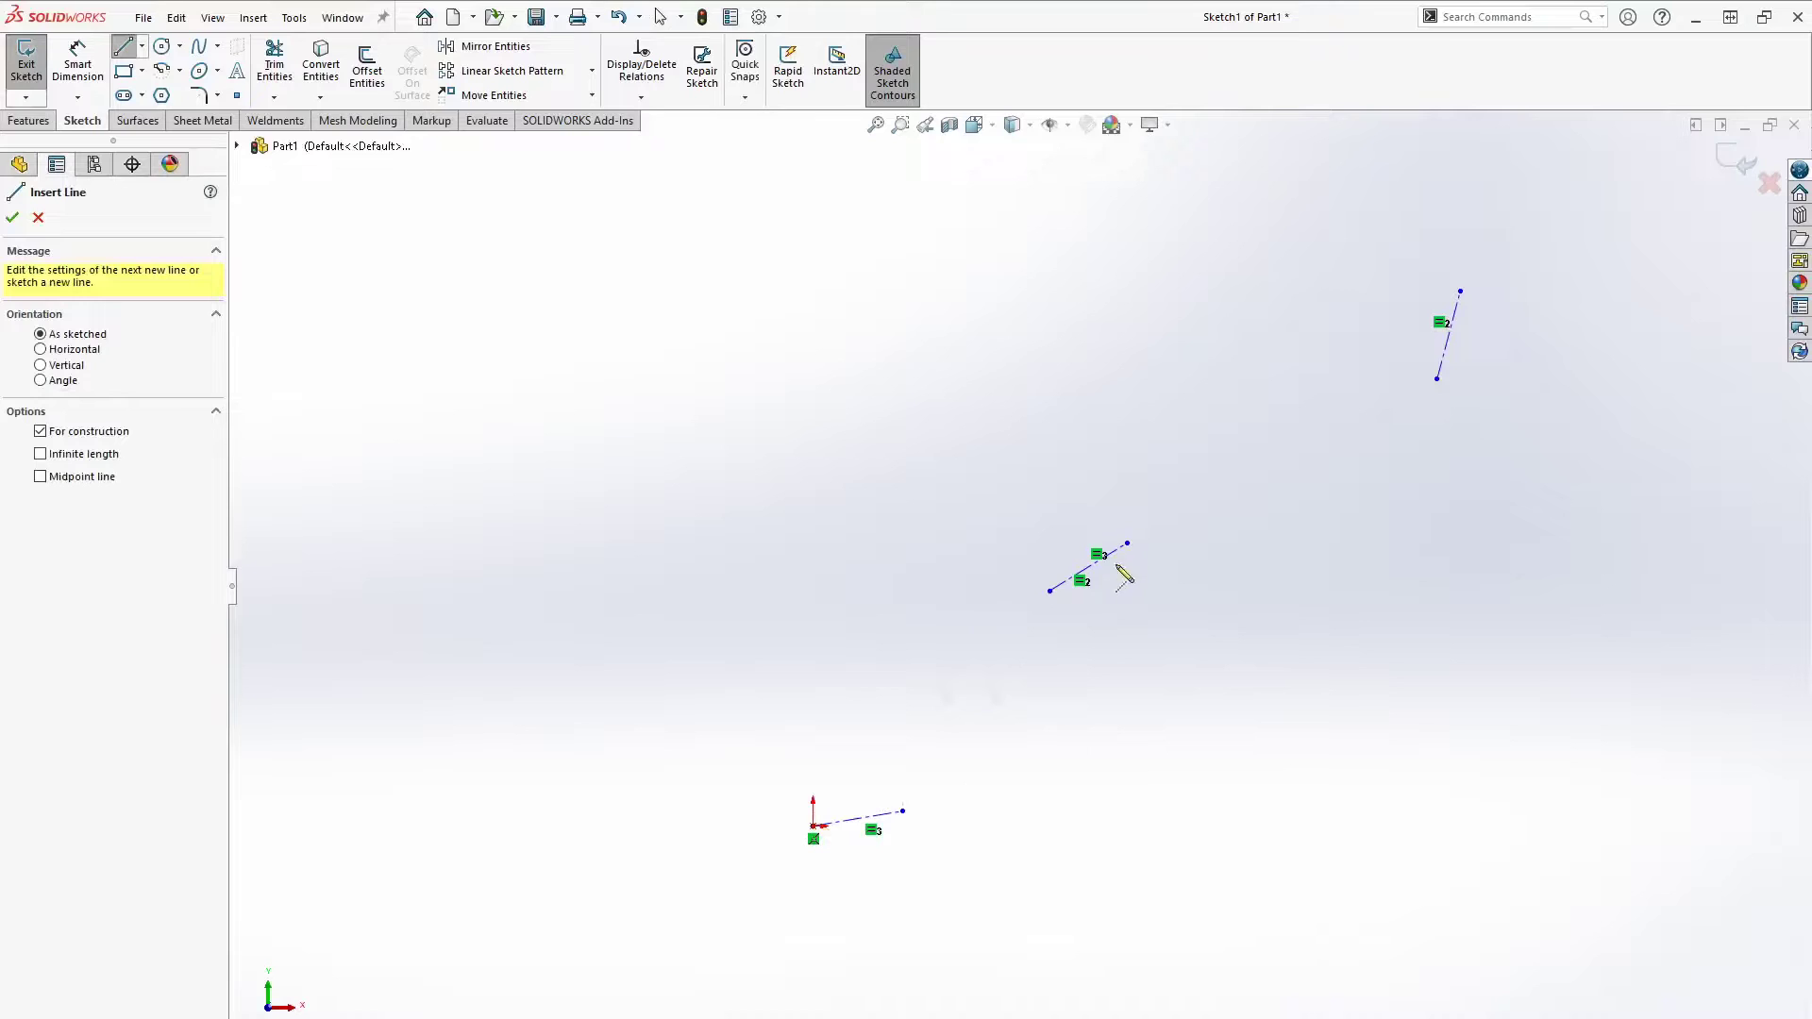
# Join the origin, middle and upper short lines' ends with two chains of construction lines.
pyautogui.click(813, 827)
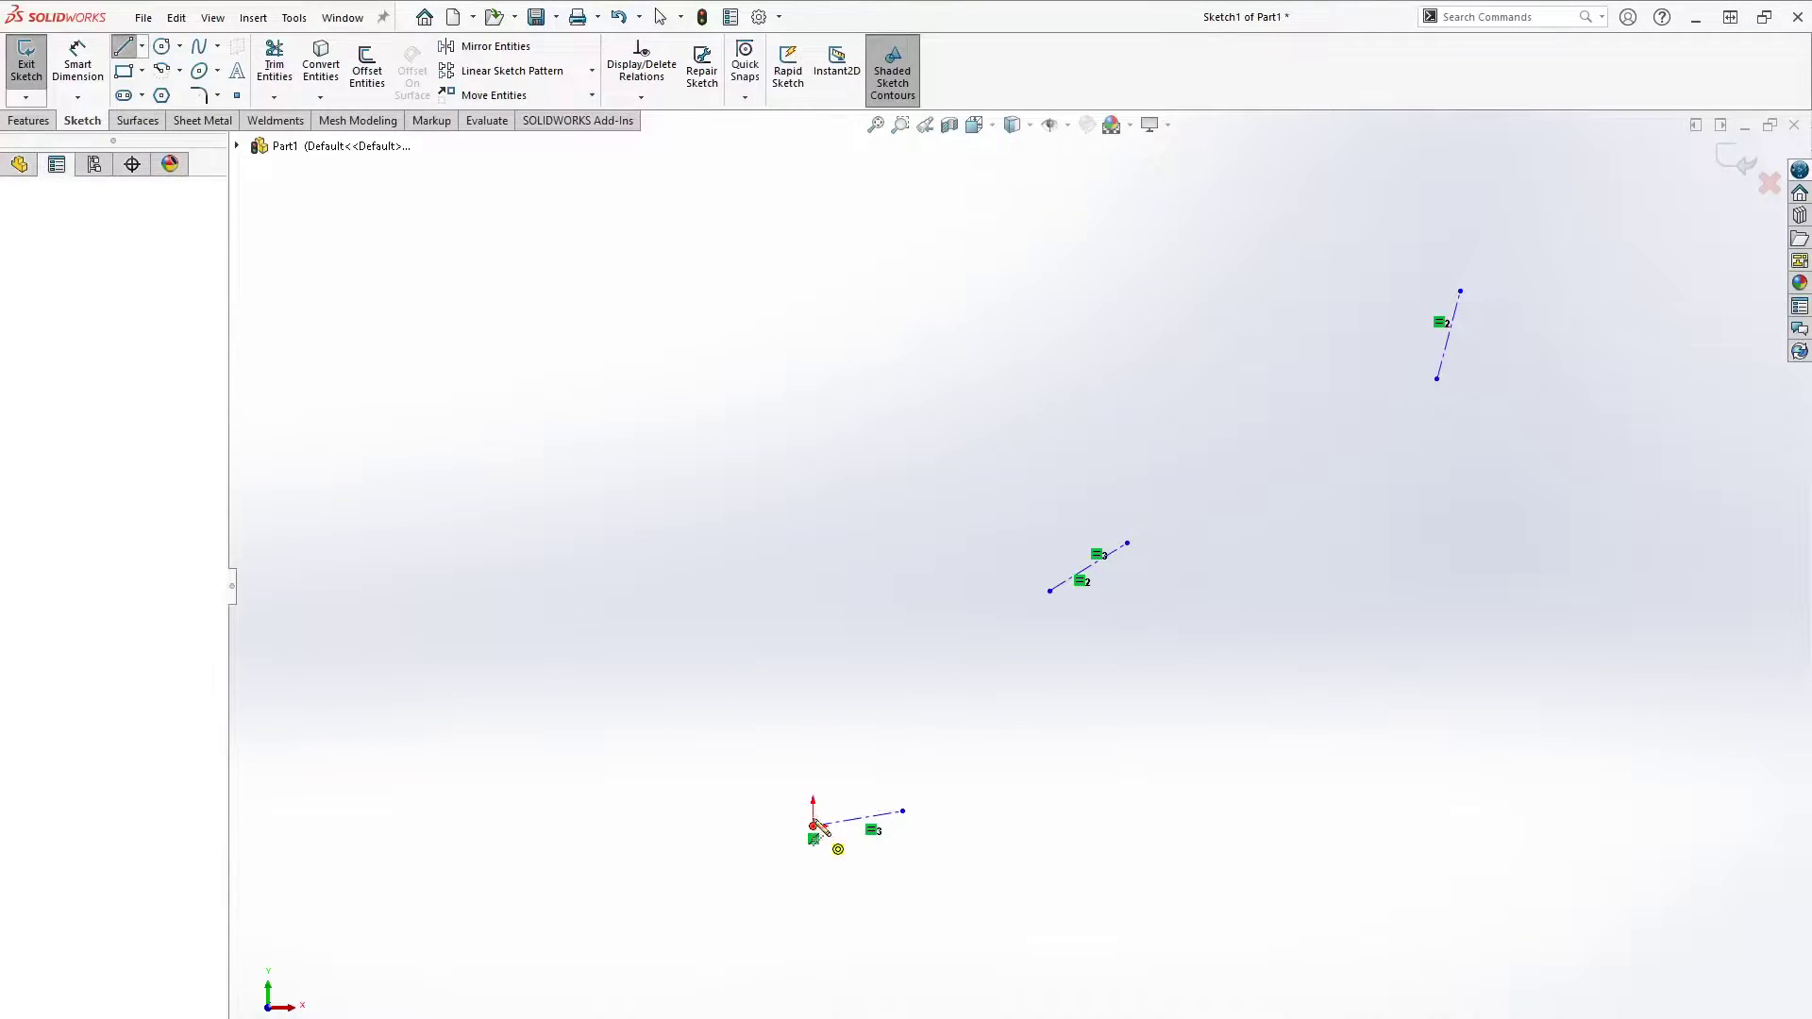
pyautogui.click(1050, 592)
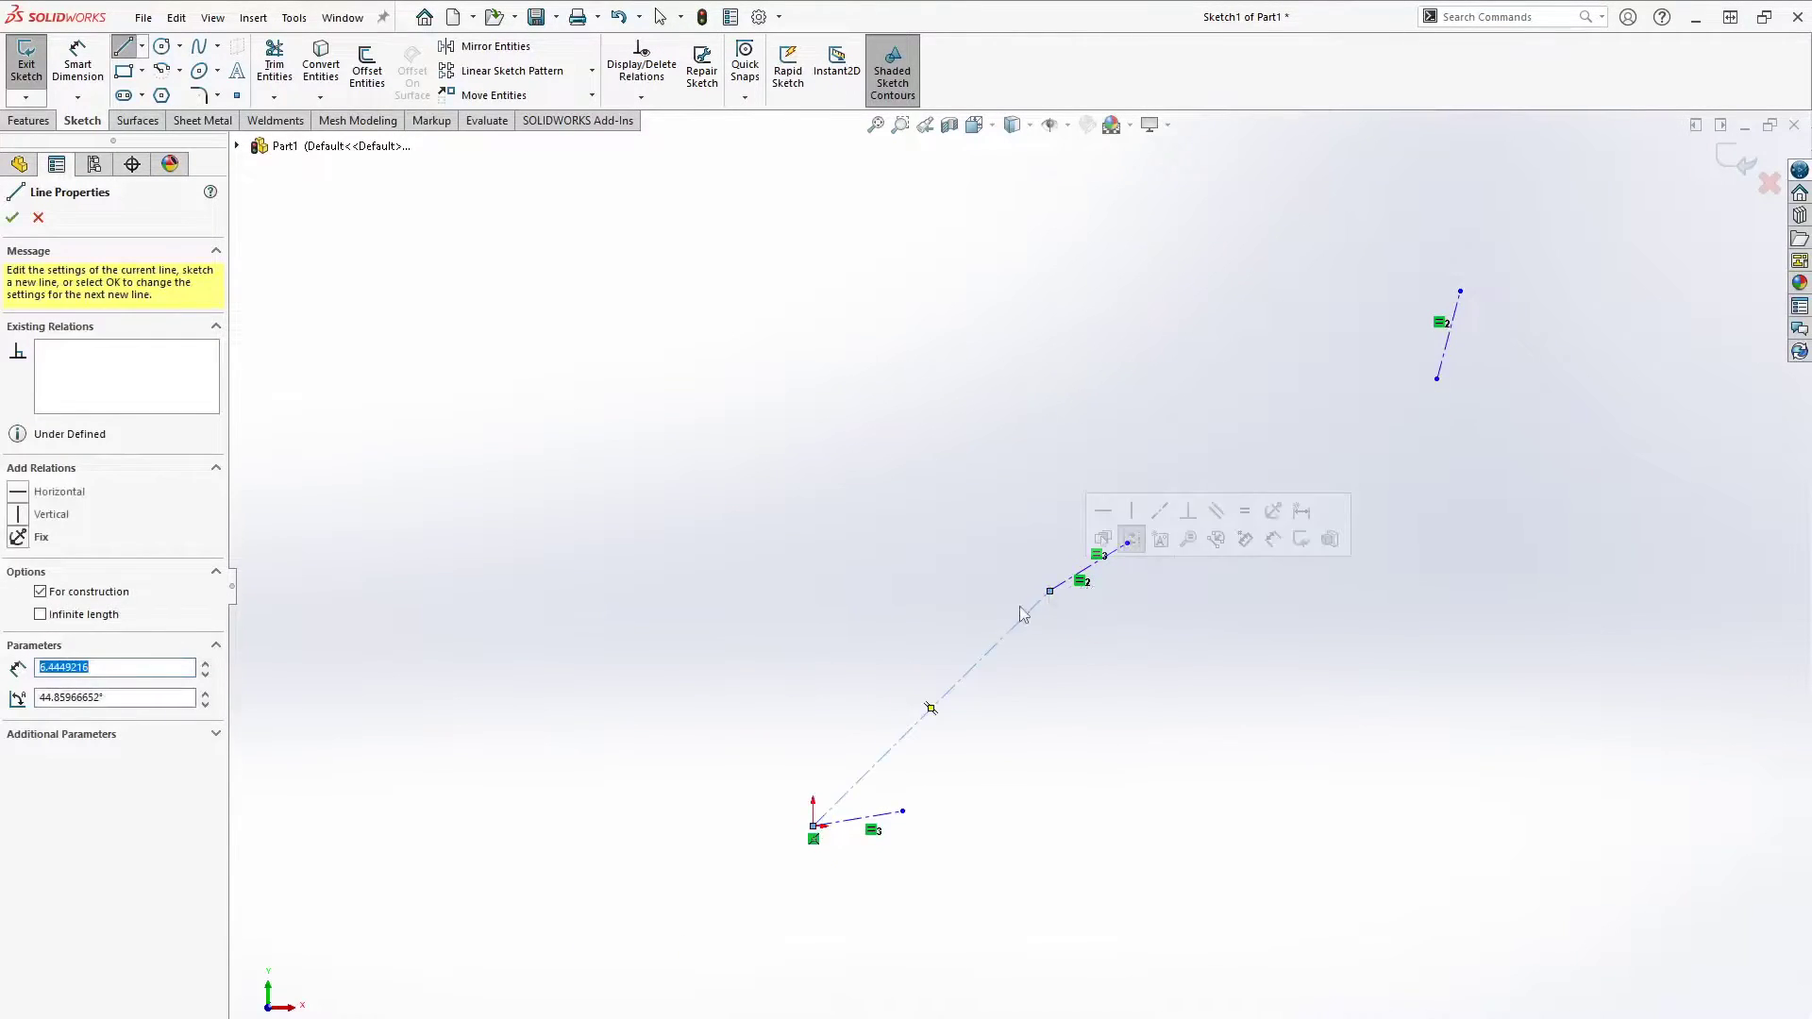
pyautogui.click(1437, 380)
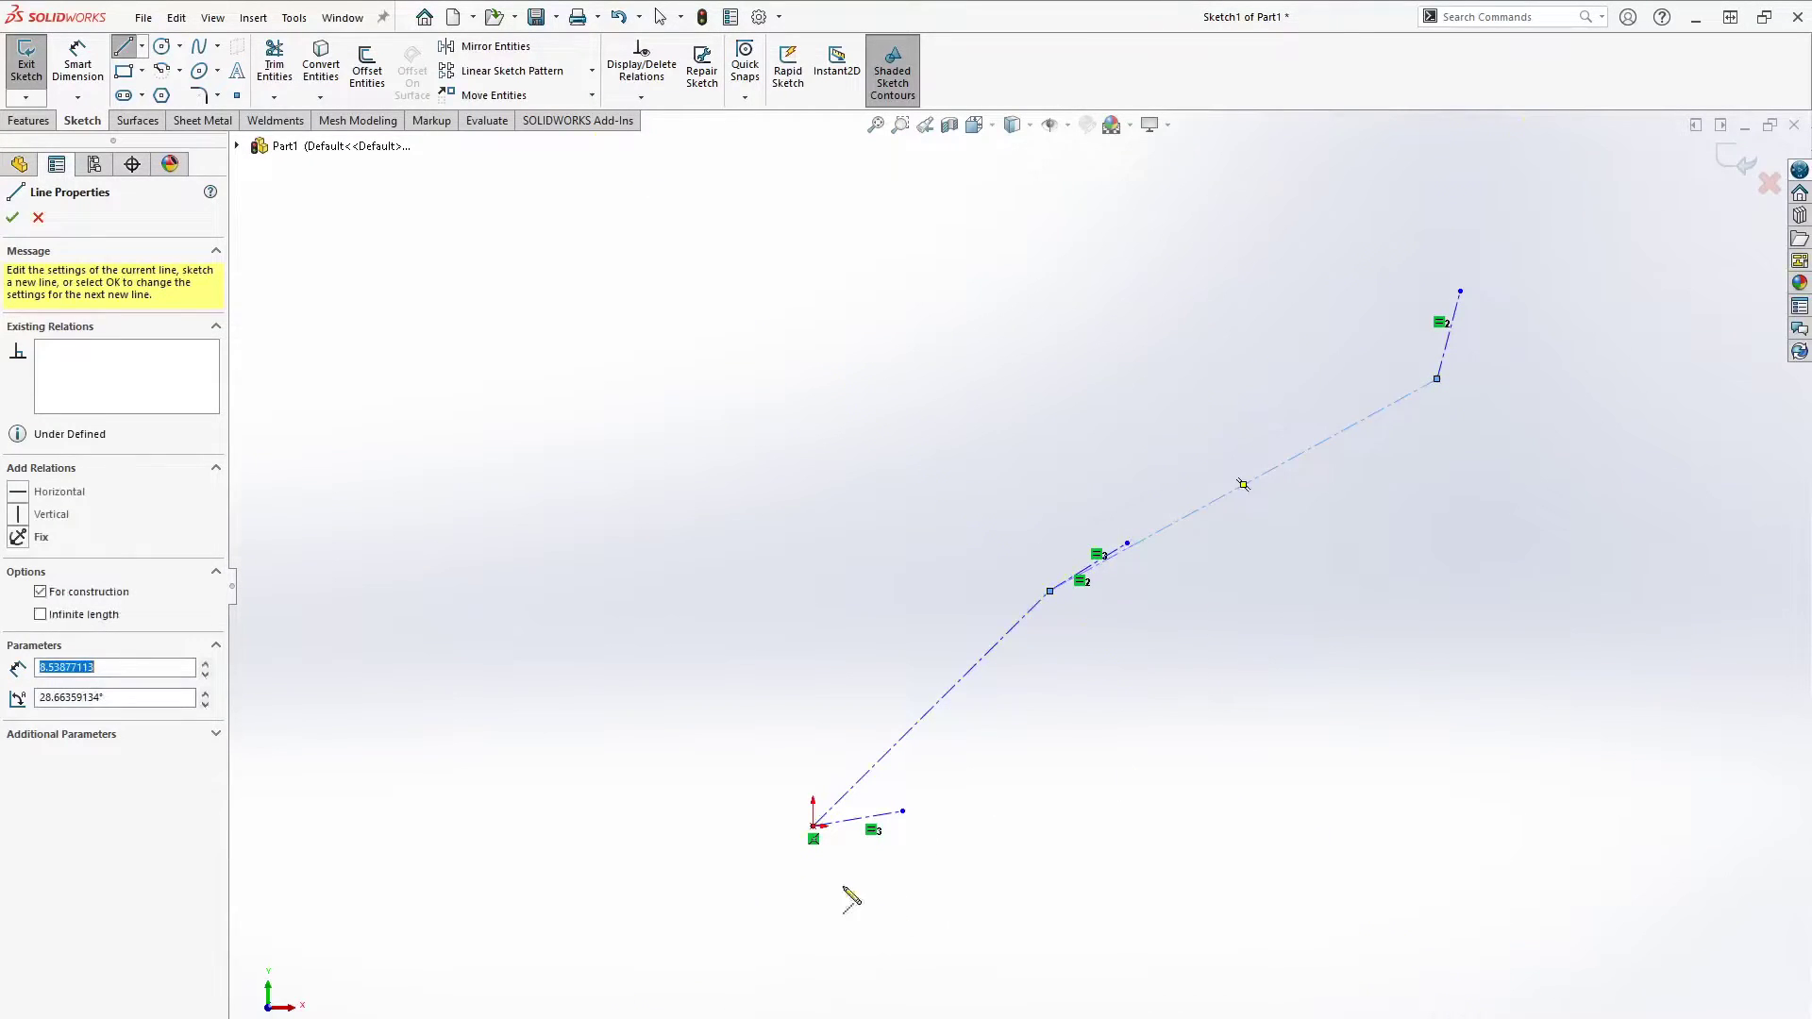
pyautogui.click(903, 812)
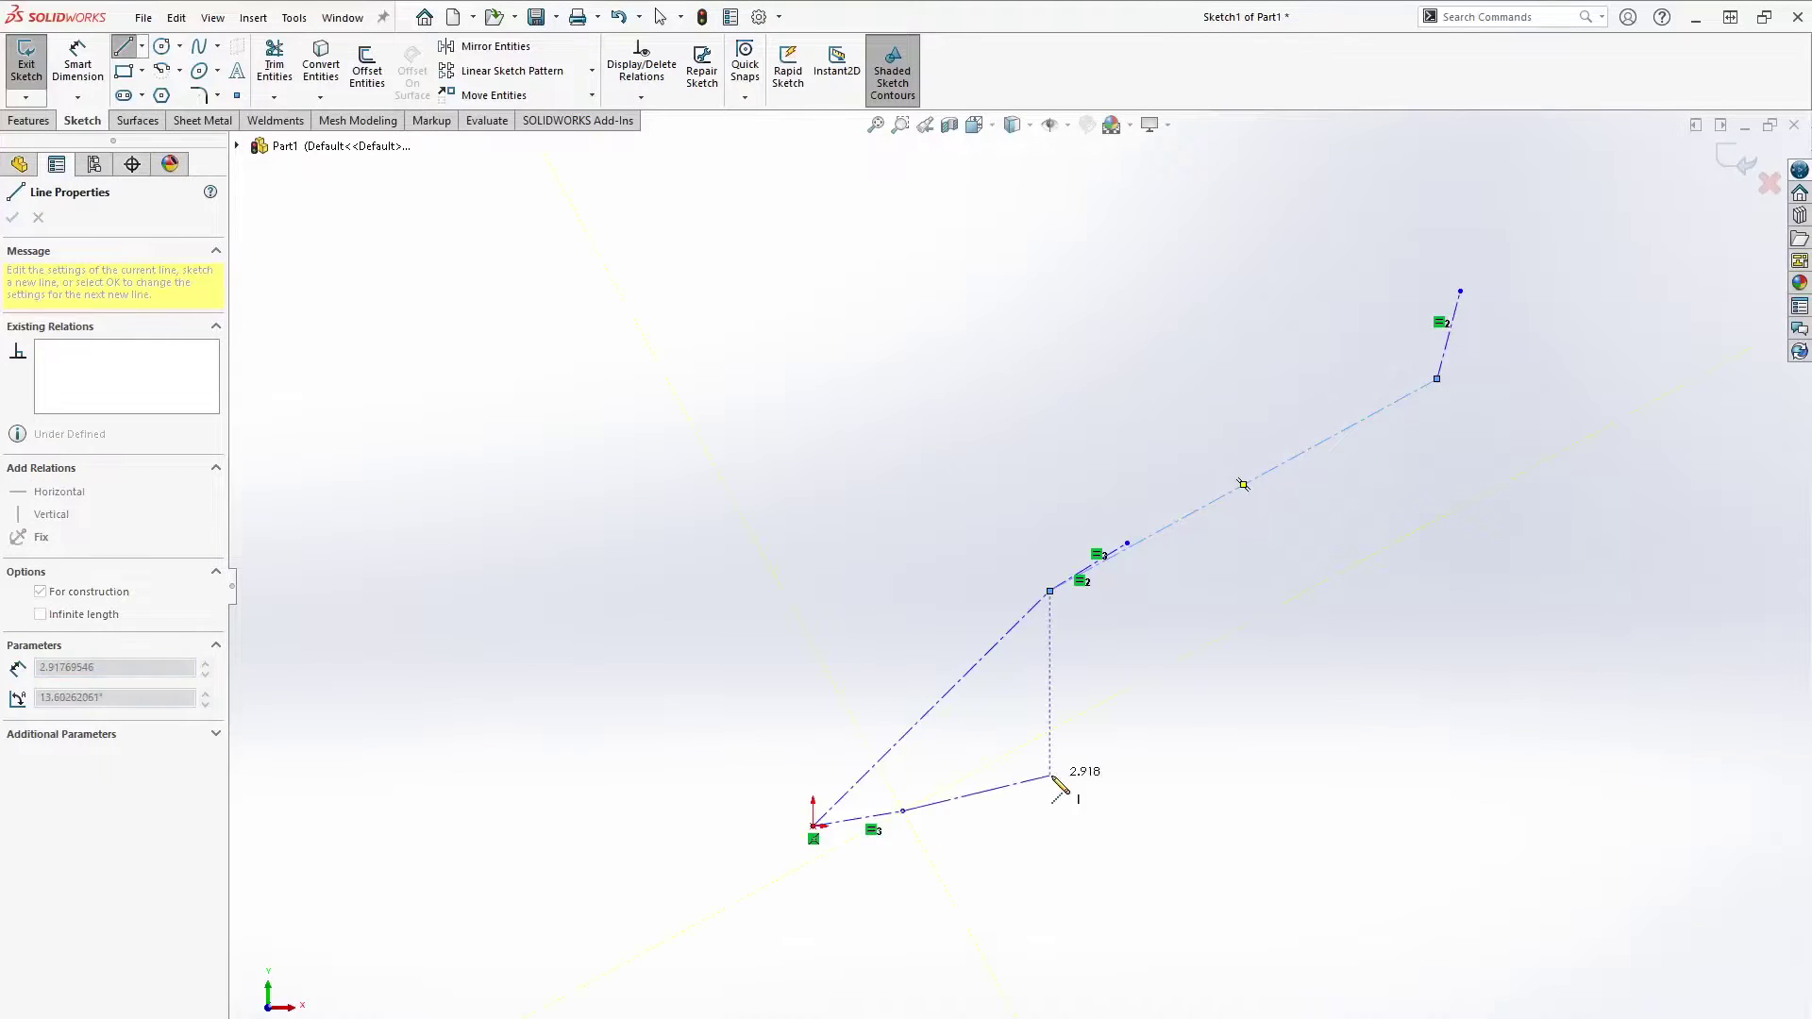
pyautogui.click(1127, 544)
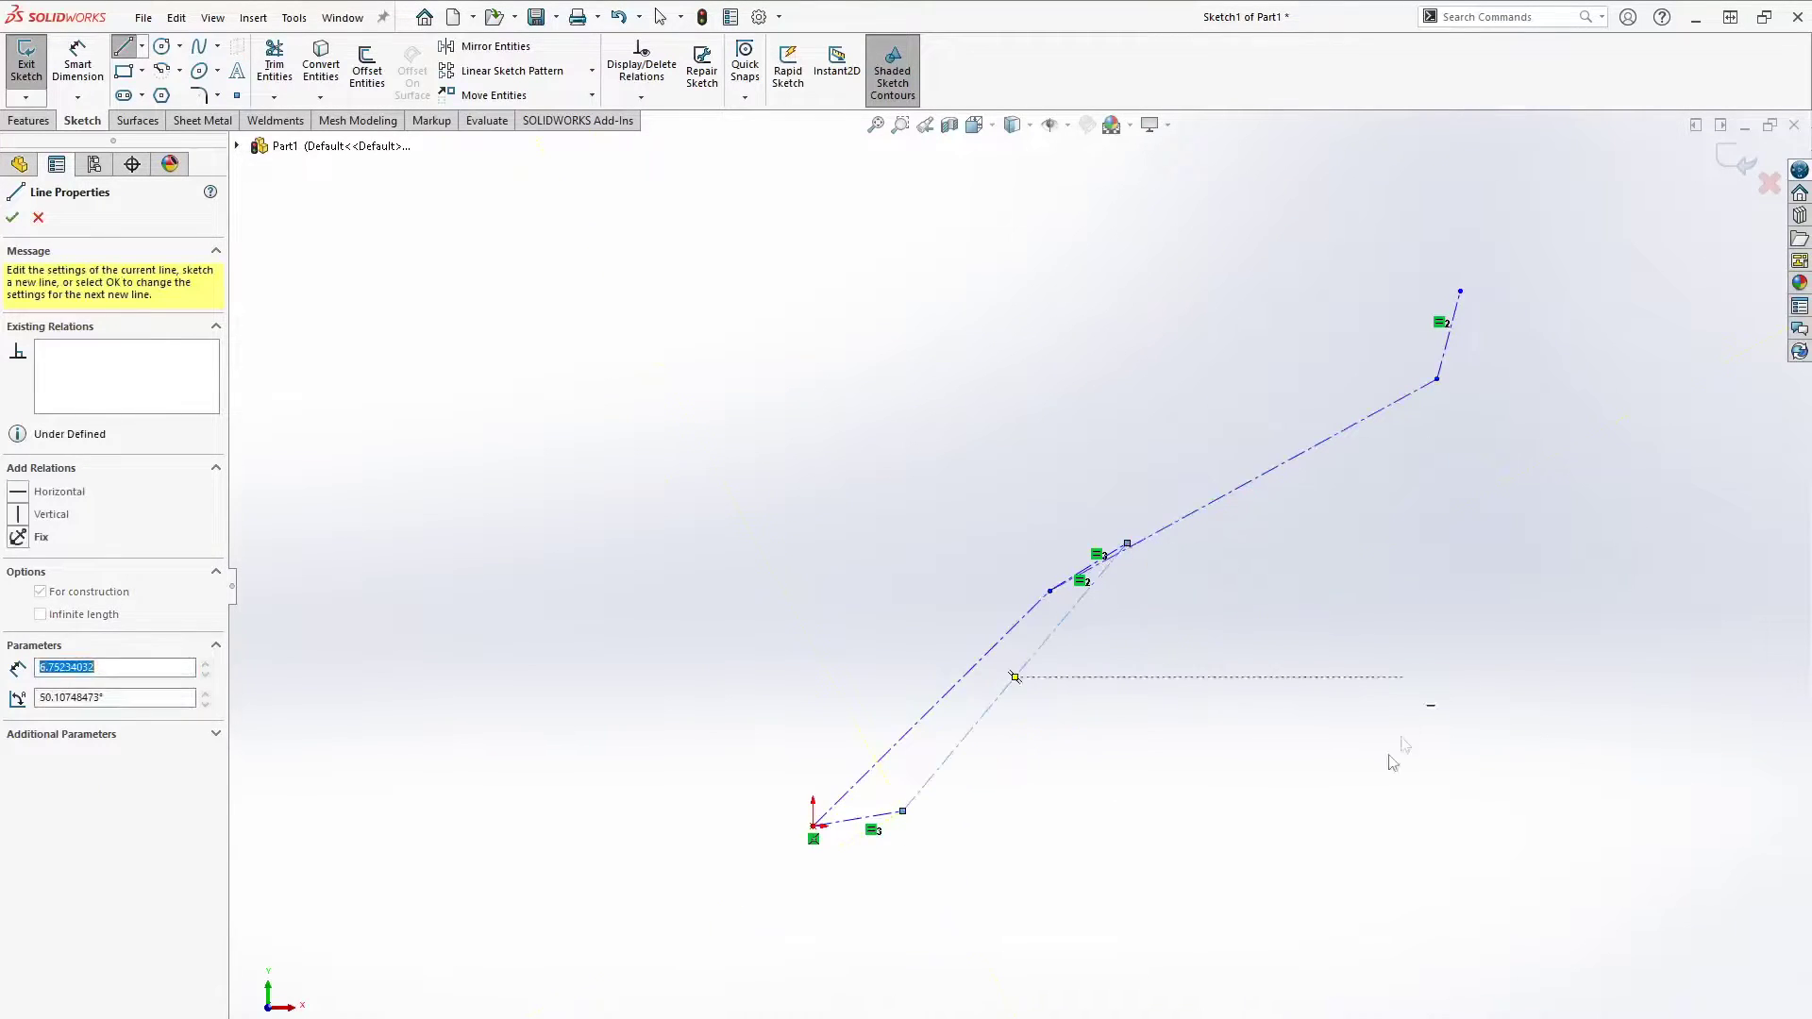
pyautogui.click(1126, 544)
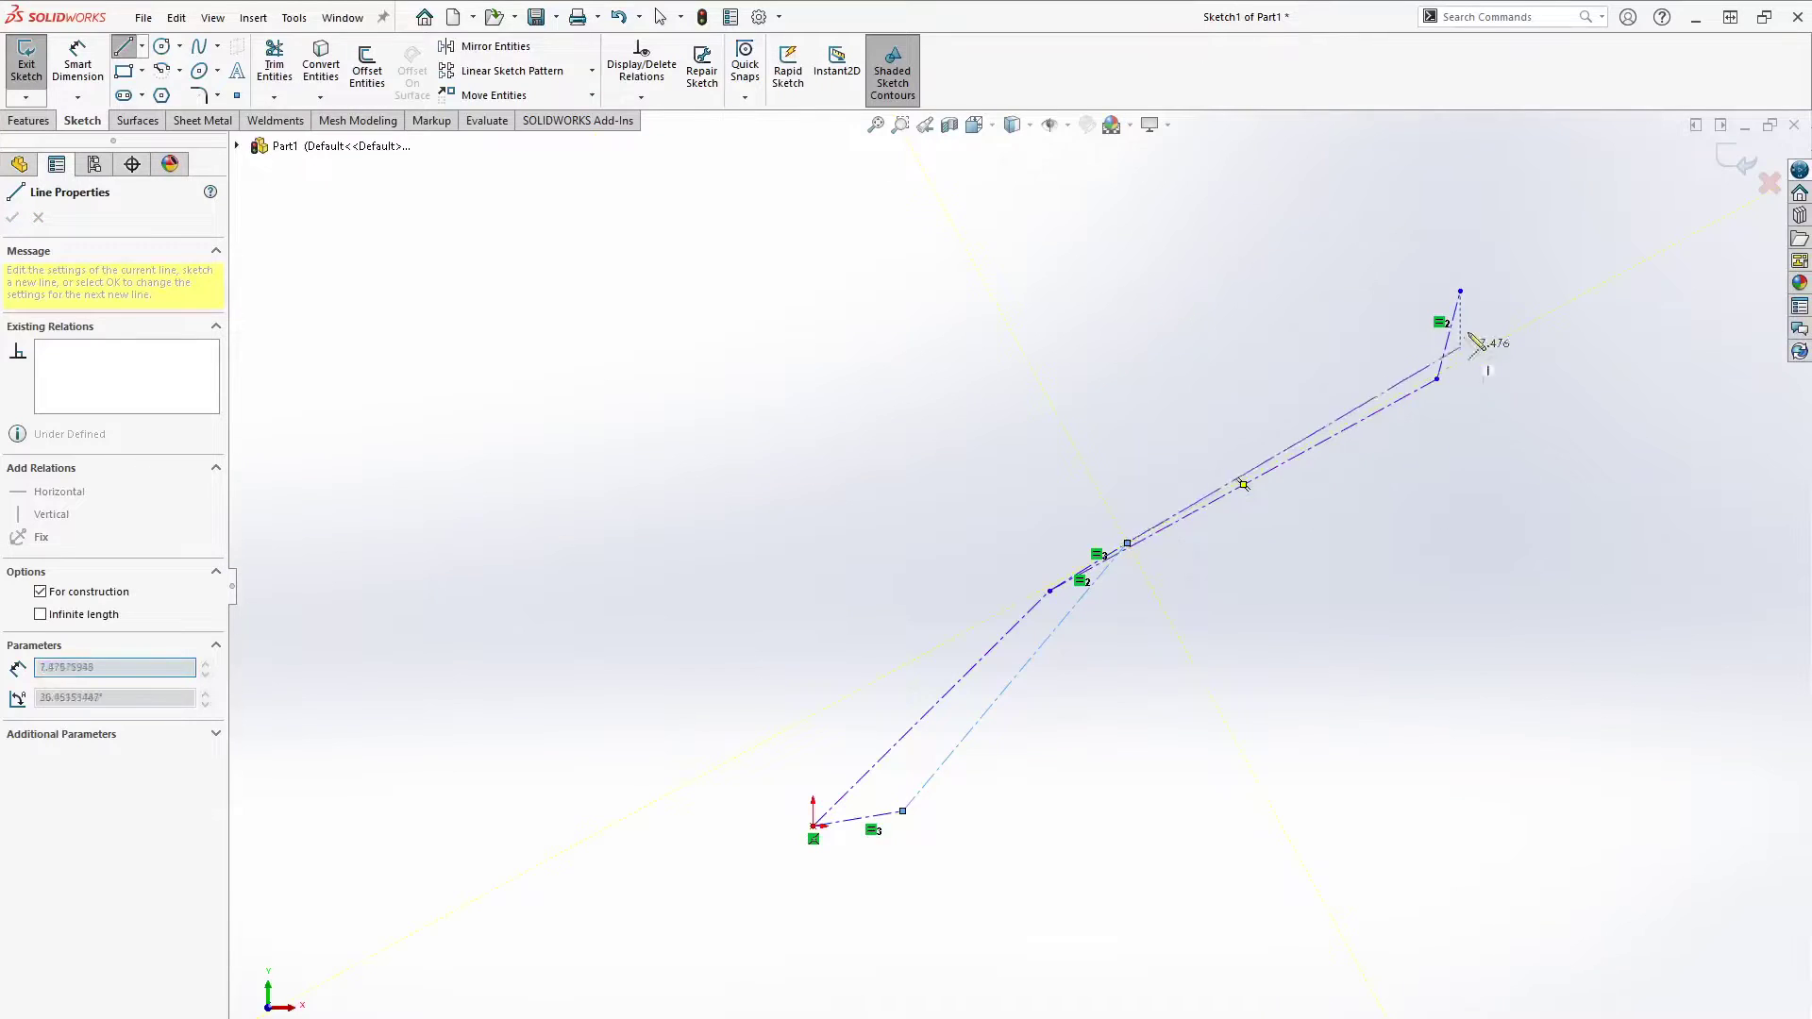
pyautogui.click(1461, 292)
pyautogui.press('Escape')
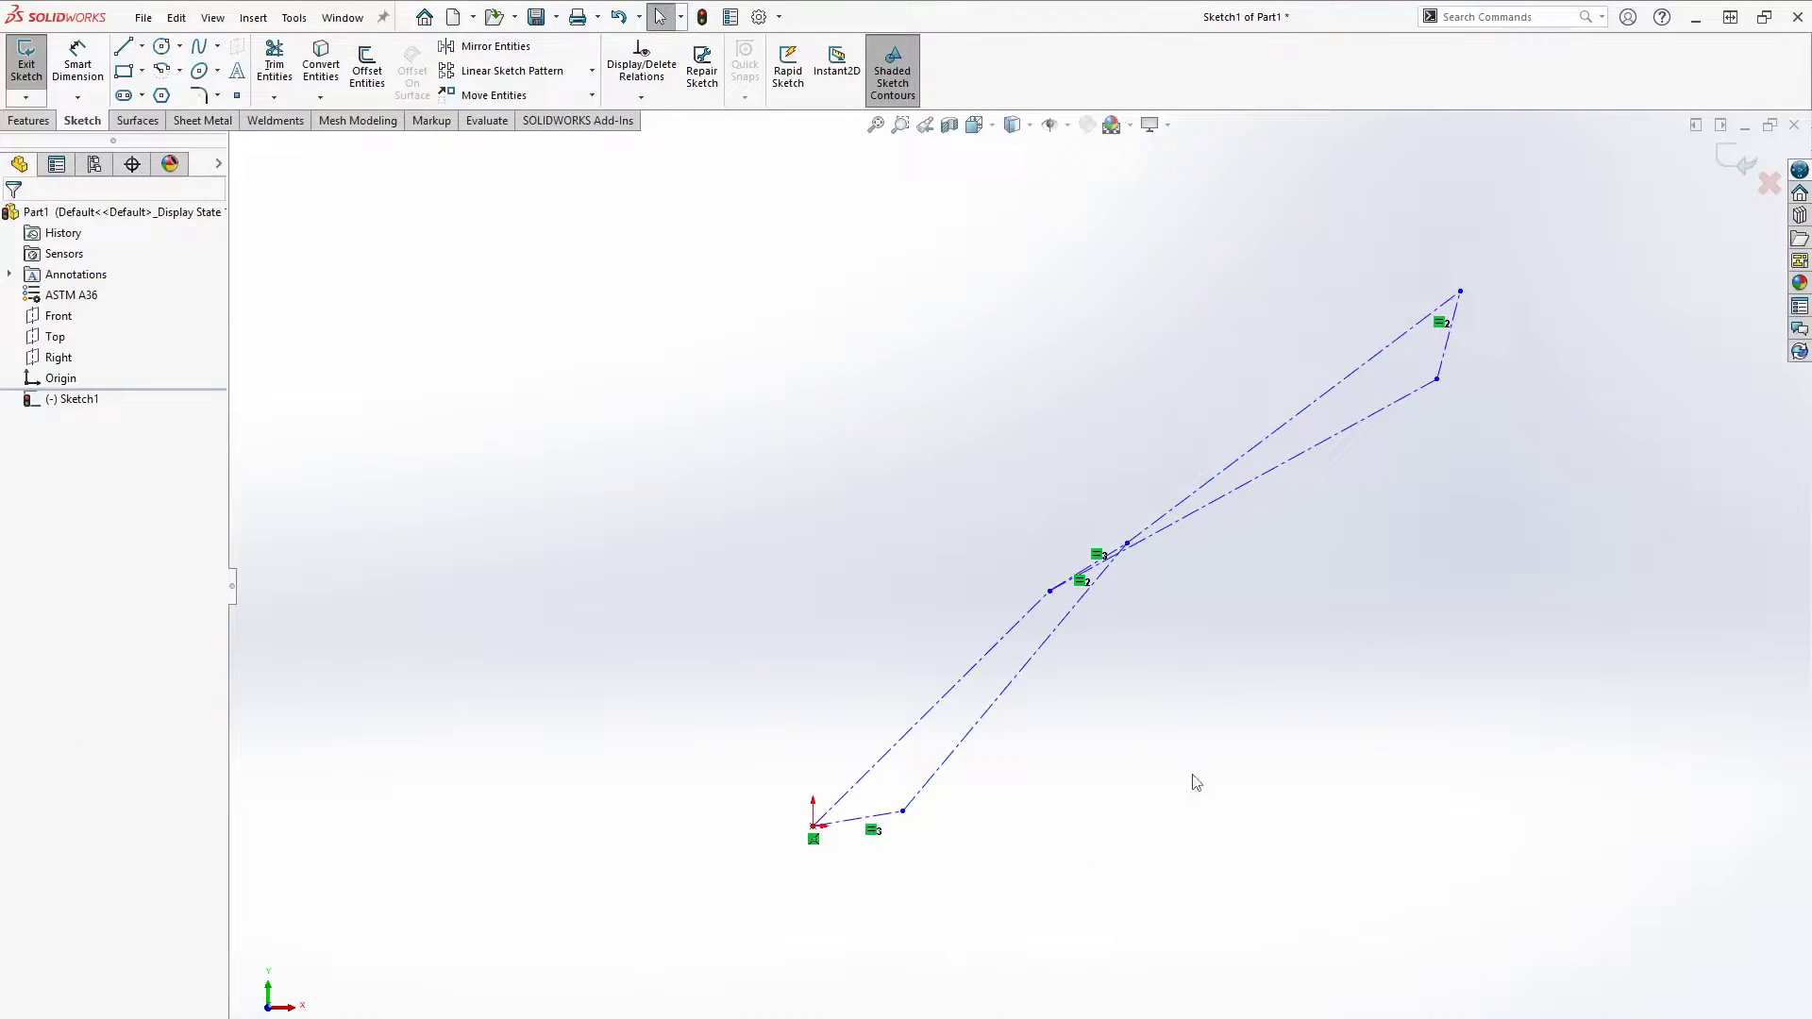
# Draw a perpendicular construction line from the midpoint of each of the four connecting lines.
pyautogui.moveTo(1092, 828); pyautogui.dragTo(1015, 716, button='right')
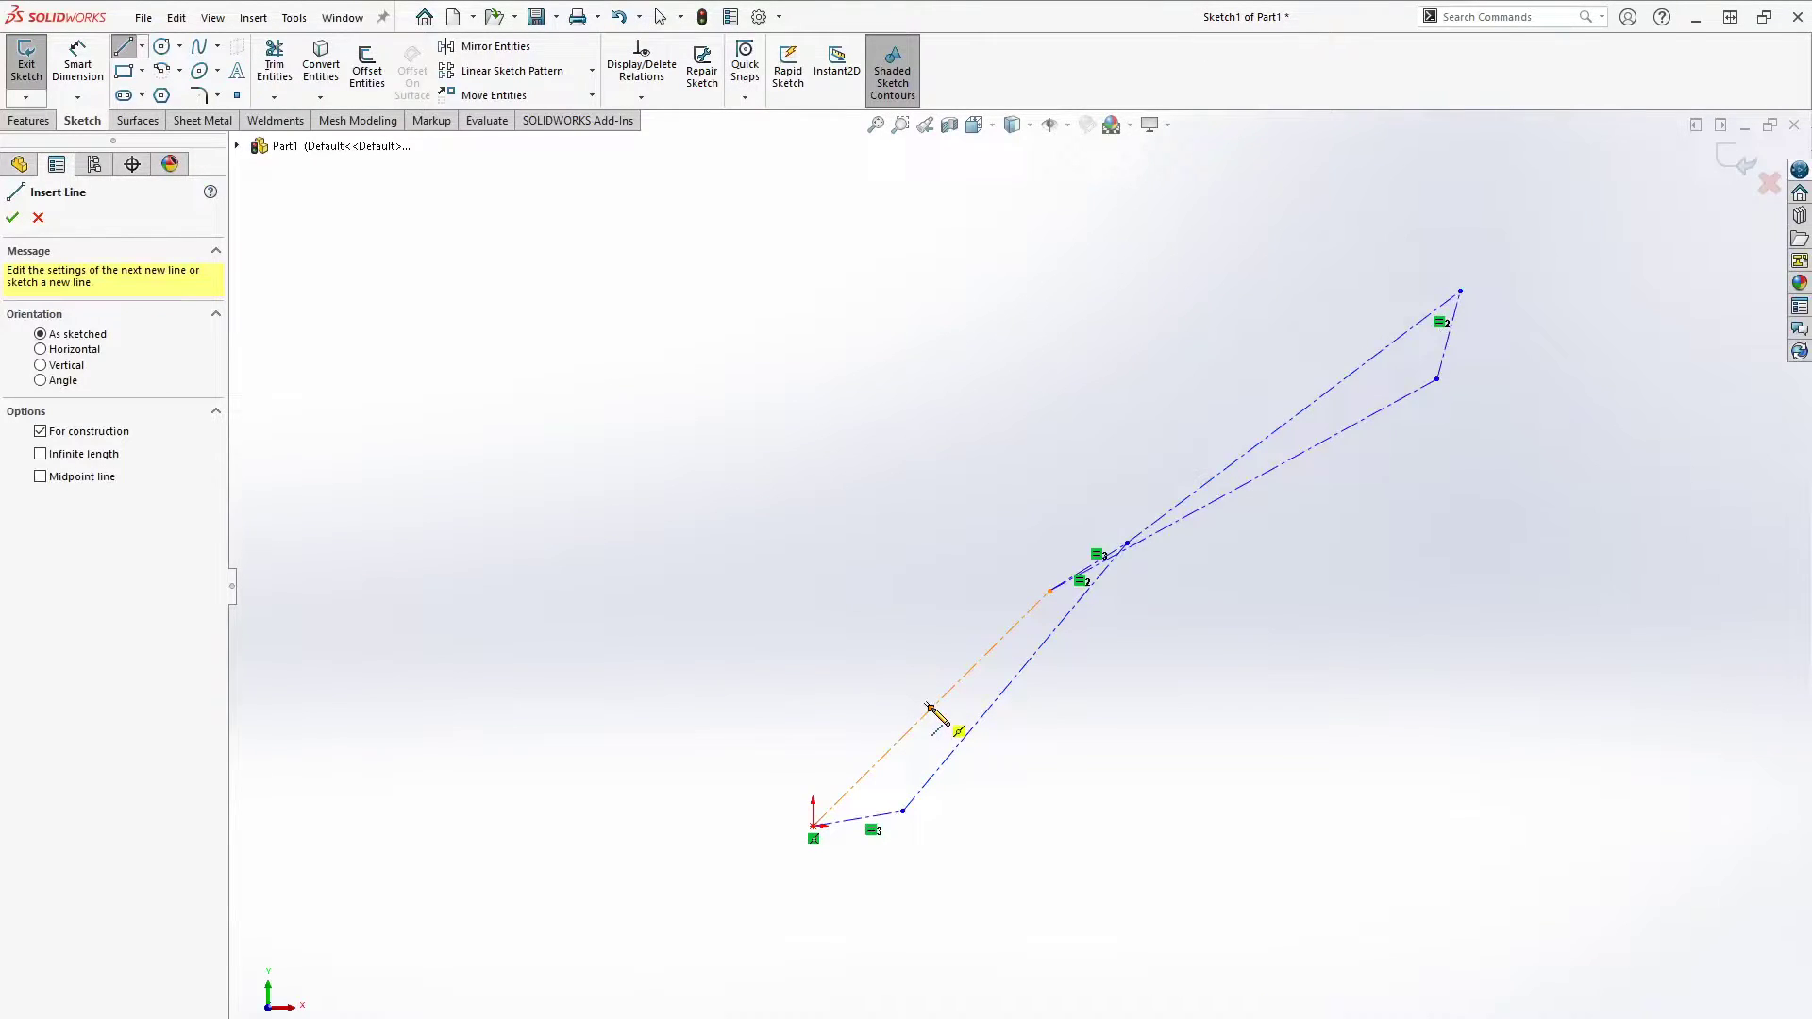
pyautogui.click(931, 708)
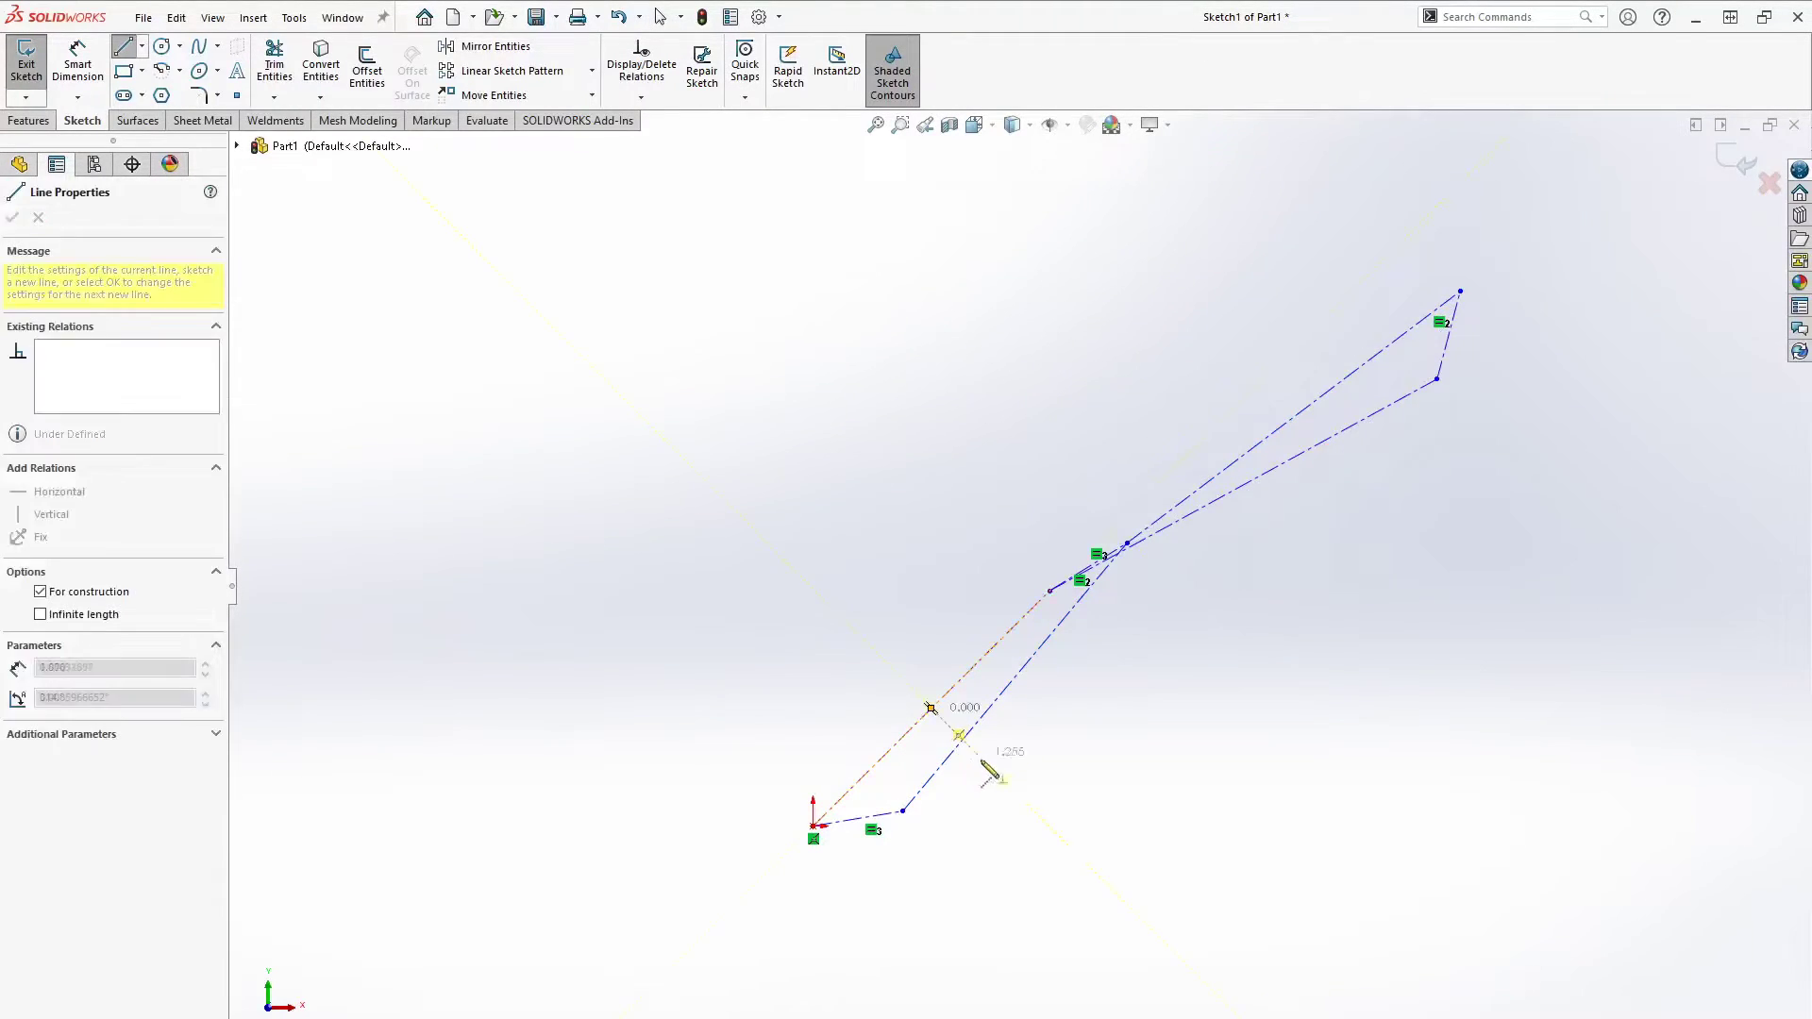
pyautogui.click(1044, 822)
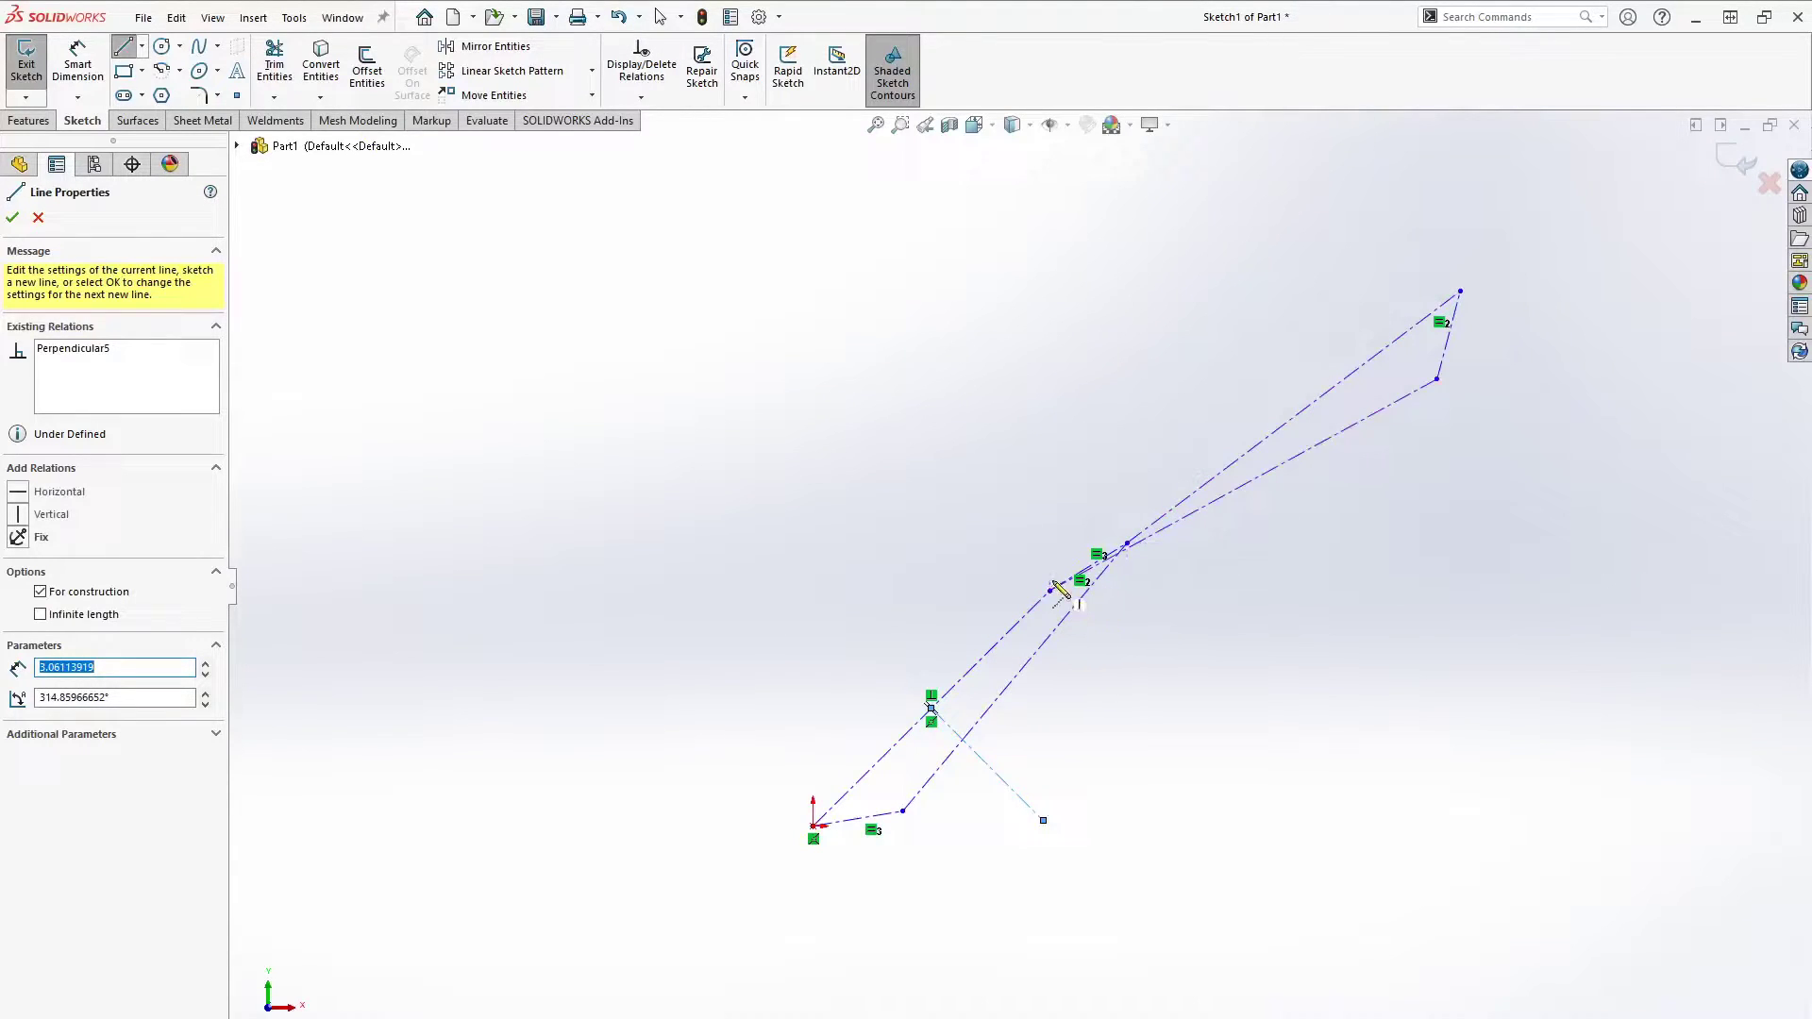
pyautogui.click(1243, 484)
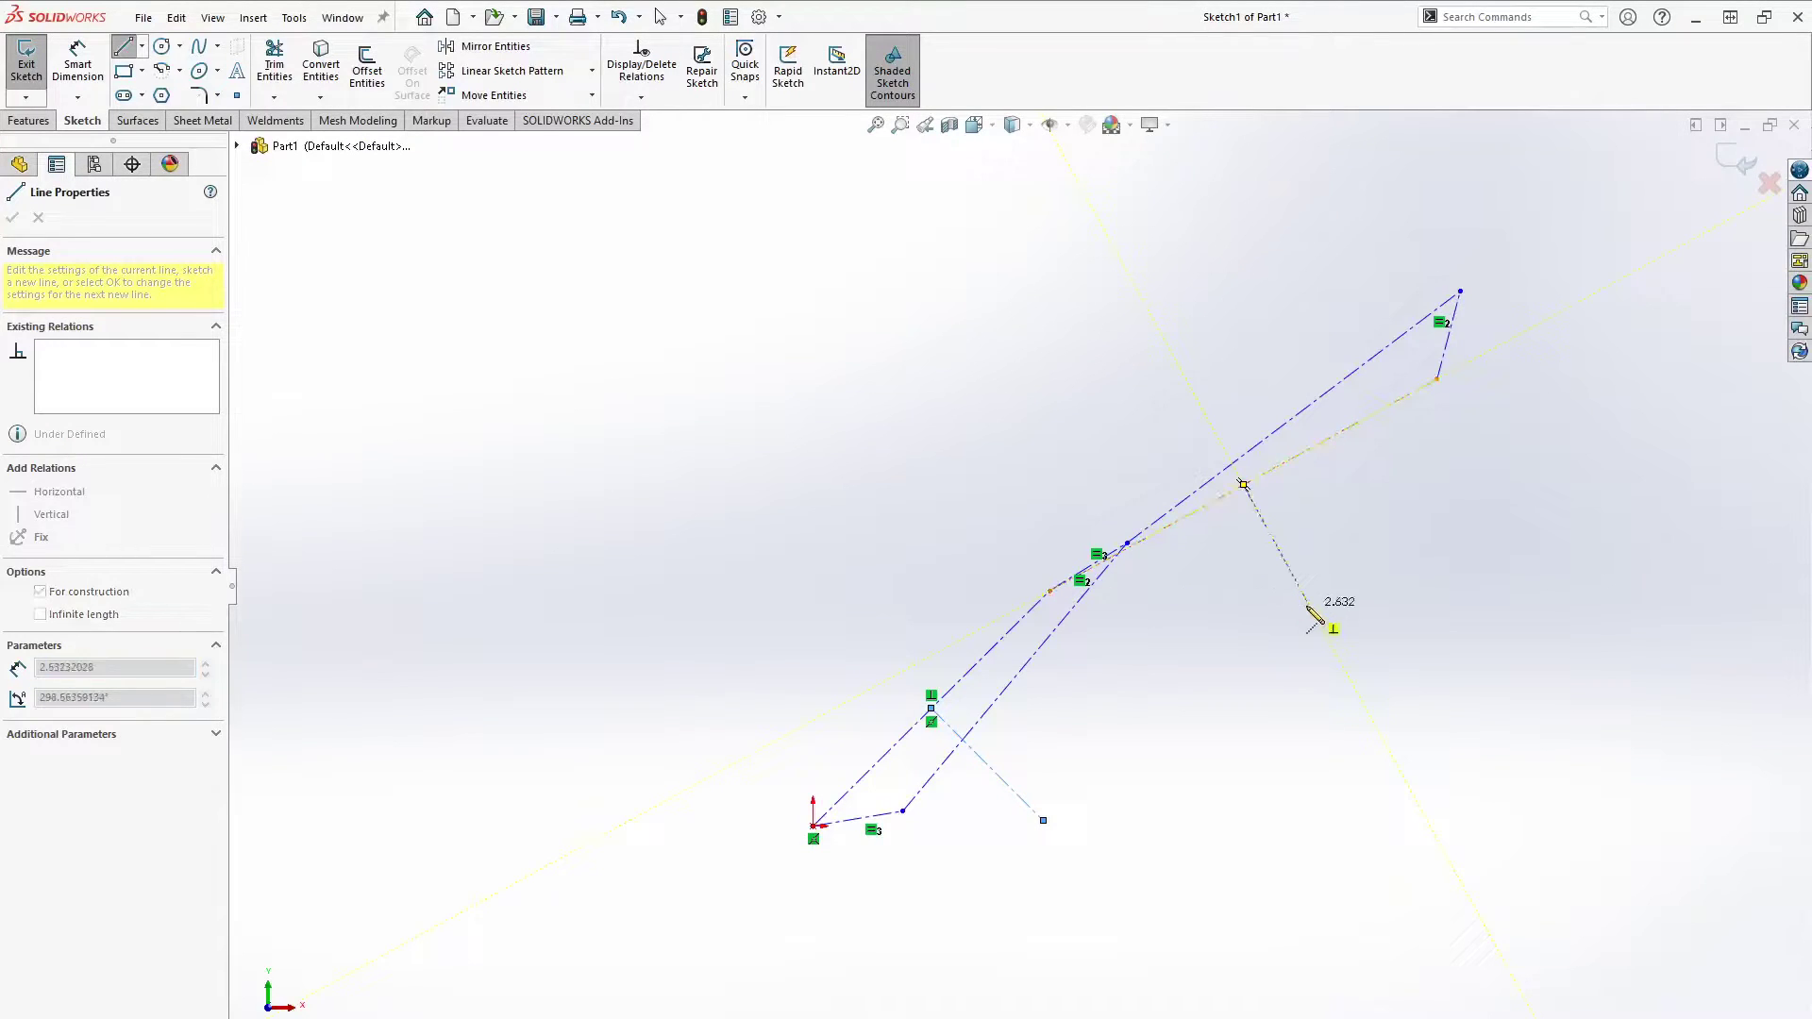
pyautogui.click(1308, 604)
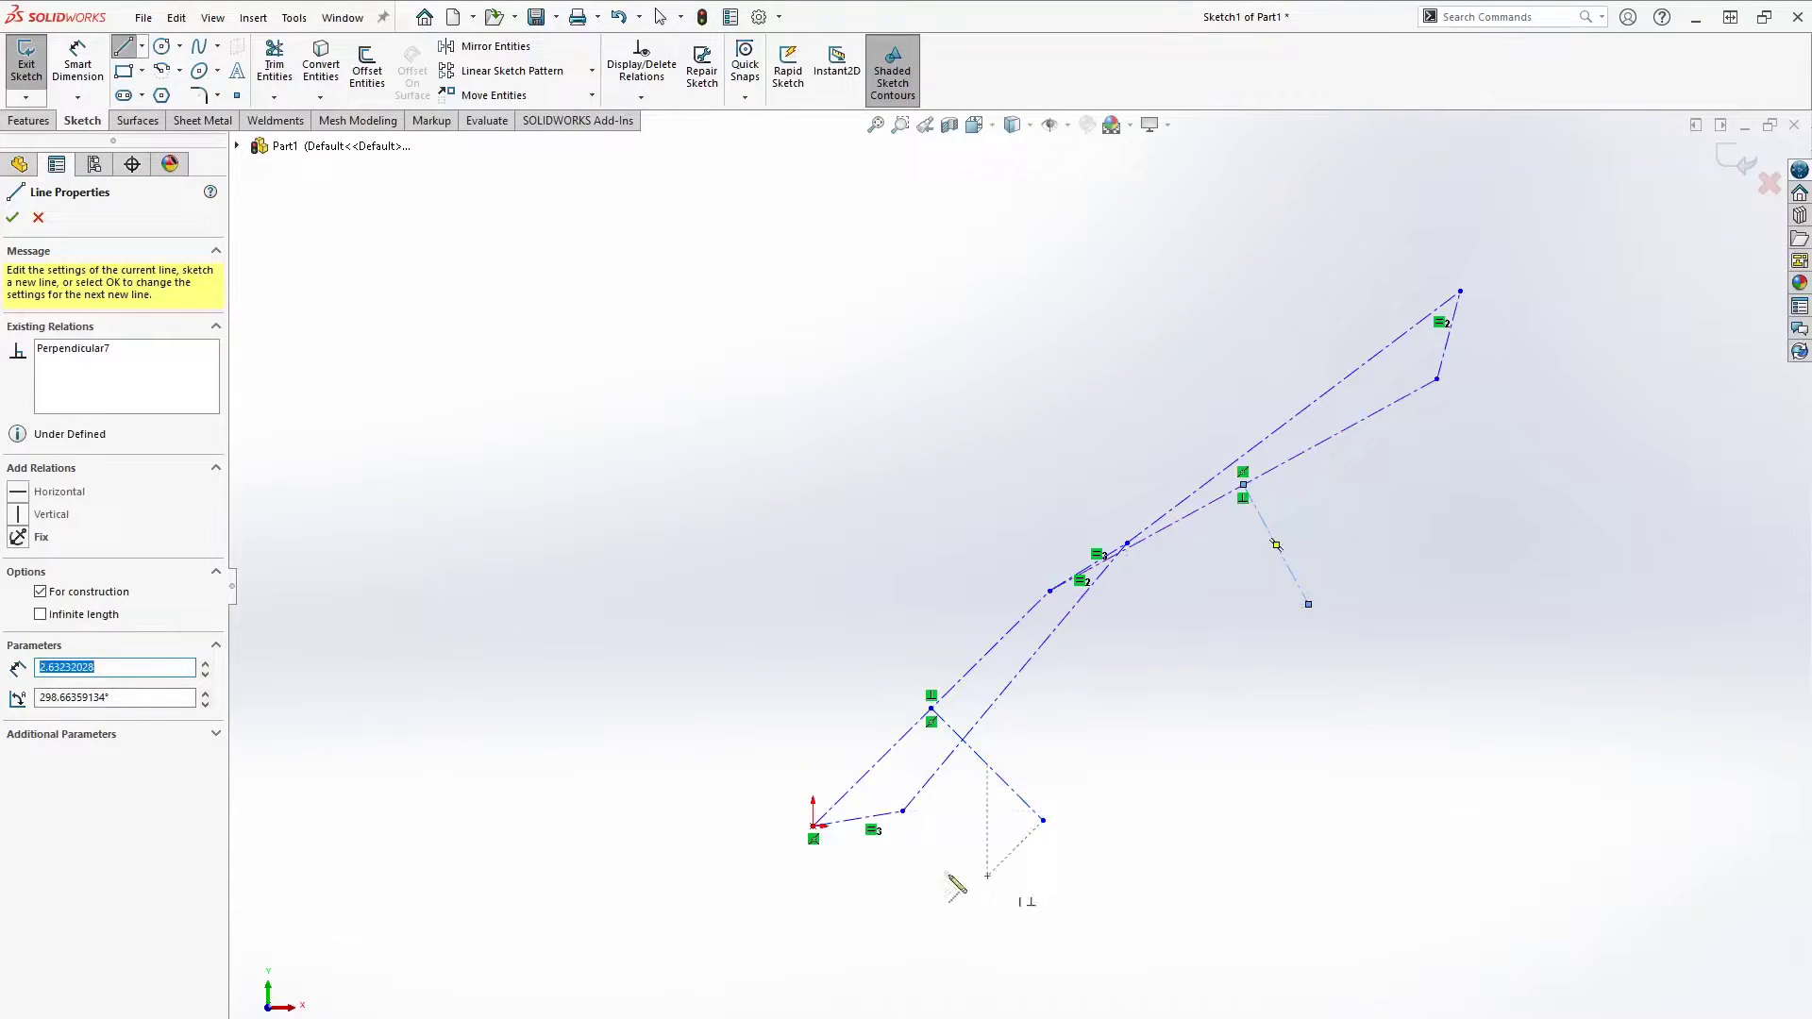
pyautogui.click(1014, 677)
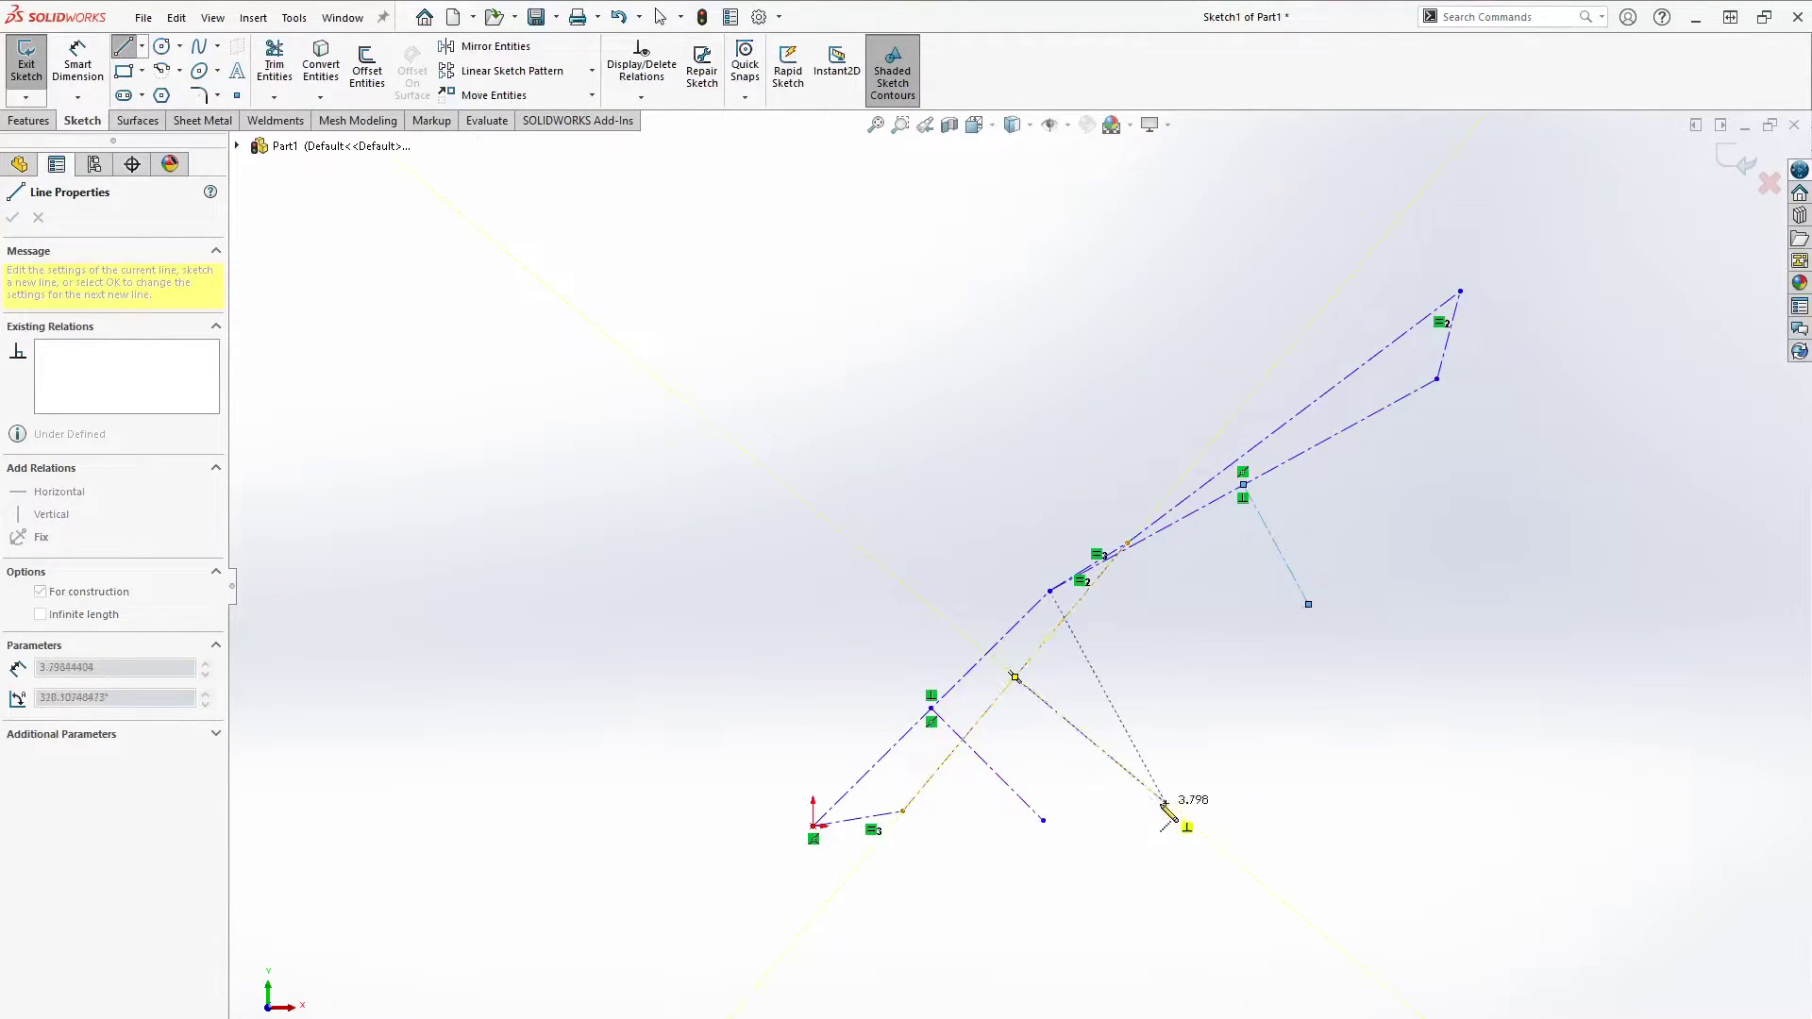
pyautogui.click(1167, 804)
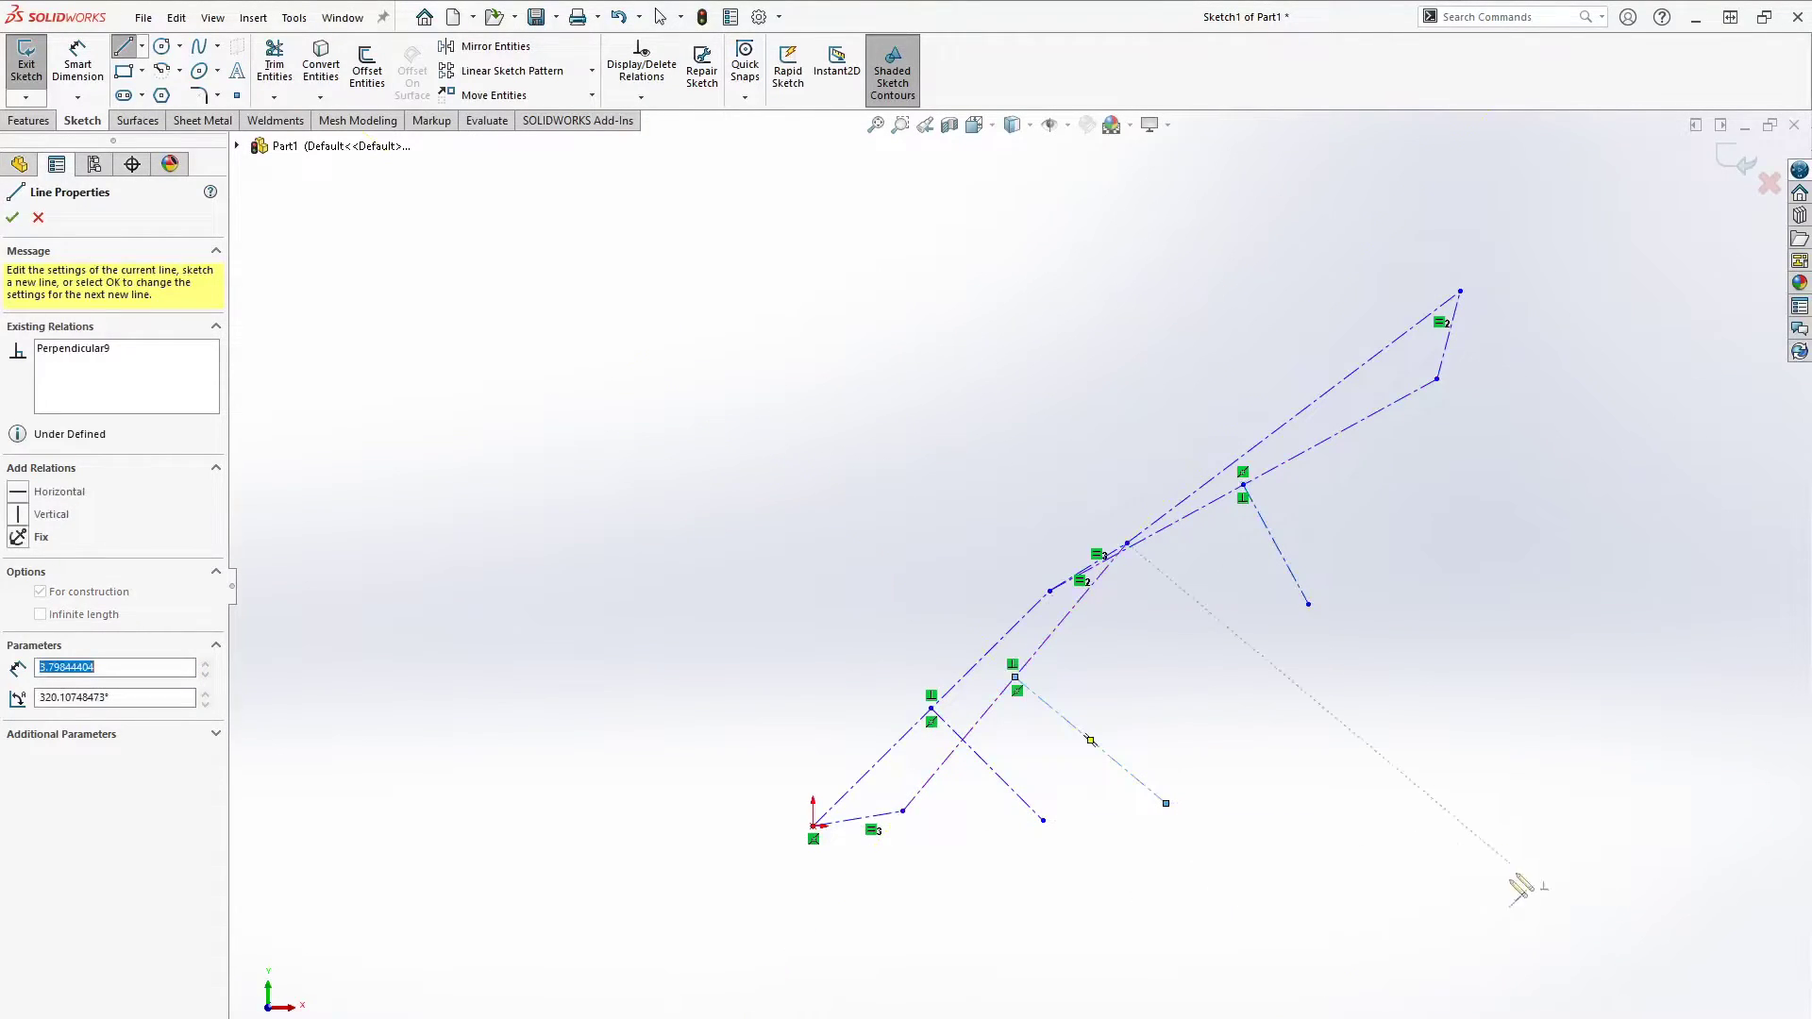
pyautogui.click(1294, 417)
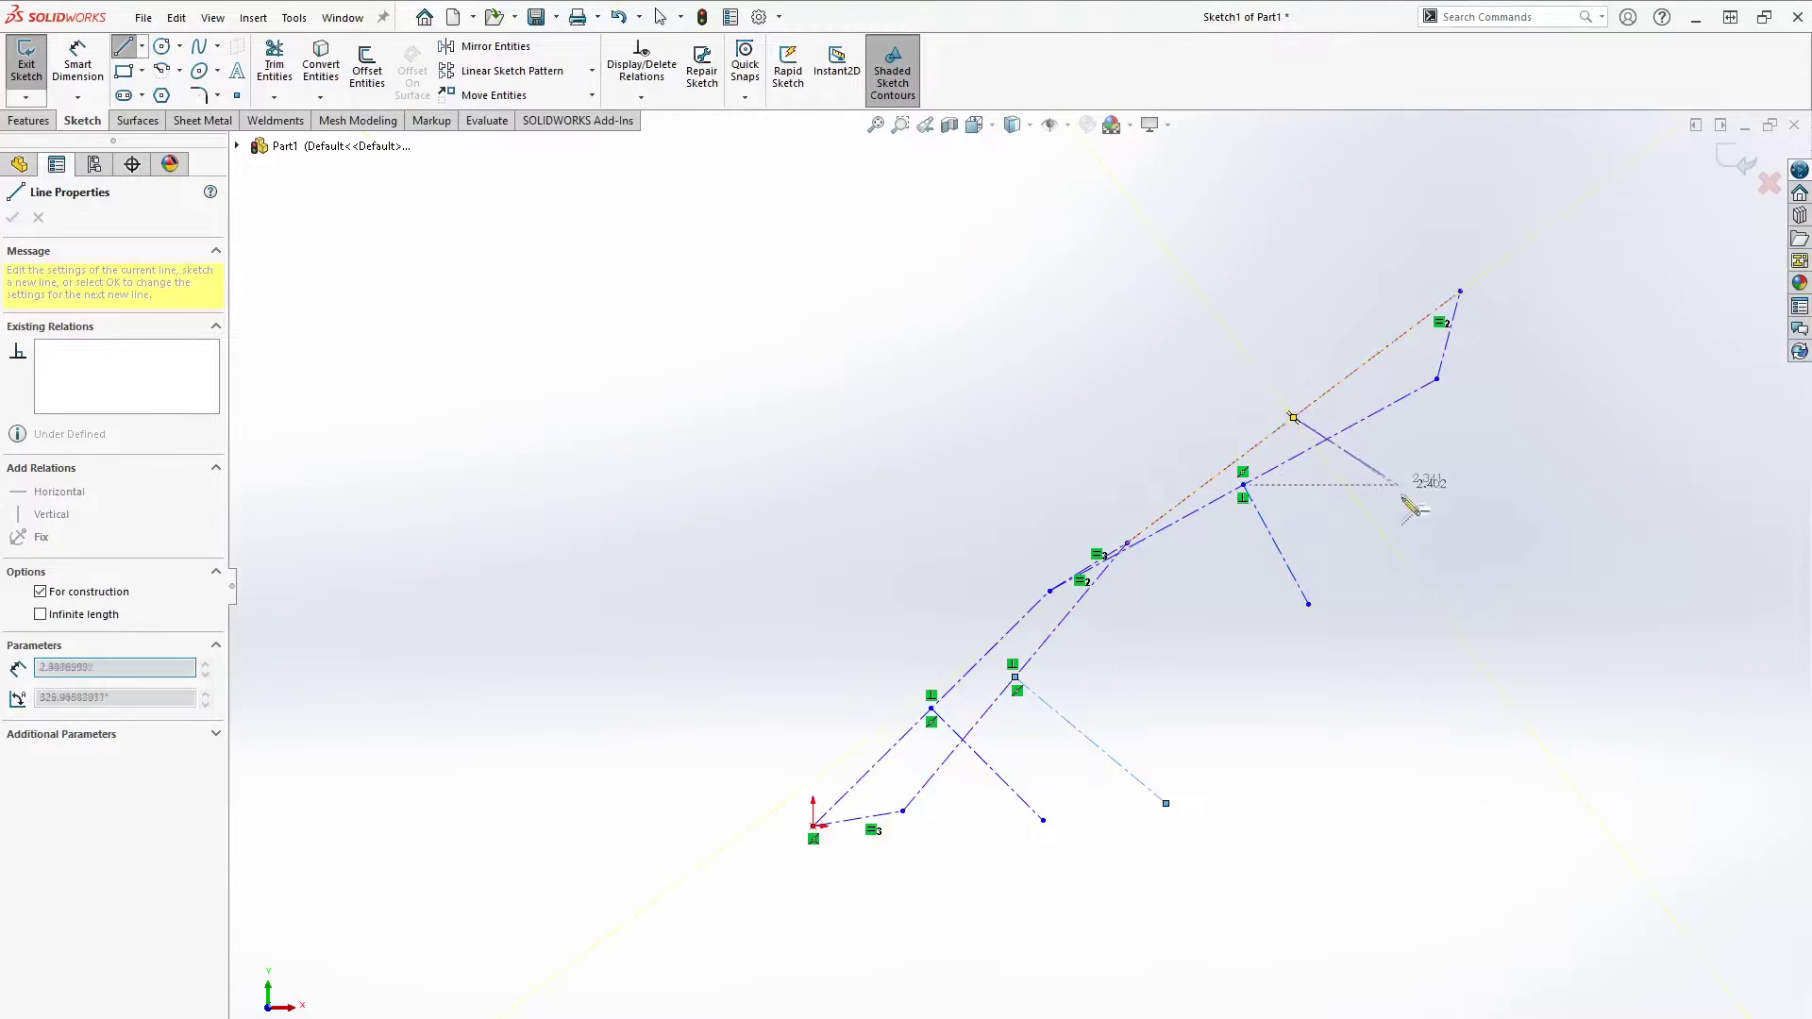
pyautogui.click(1409, 571)
pyautogui.press('Escape')
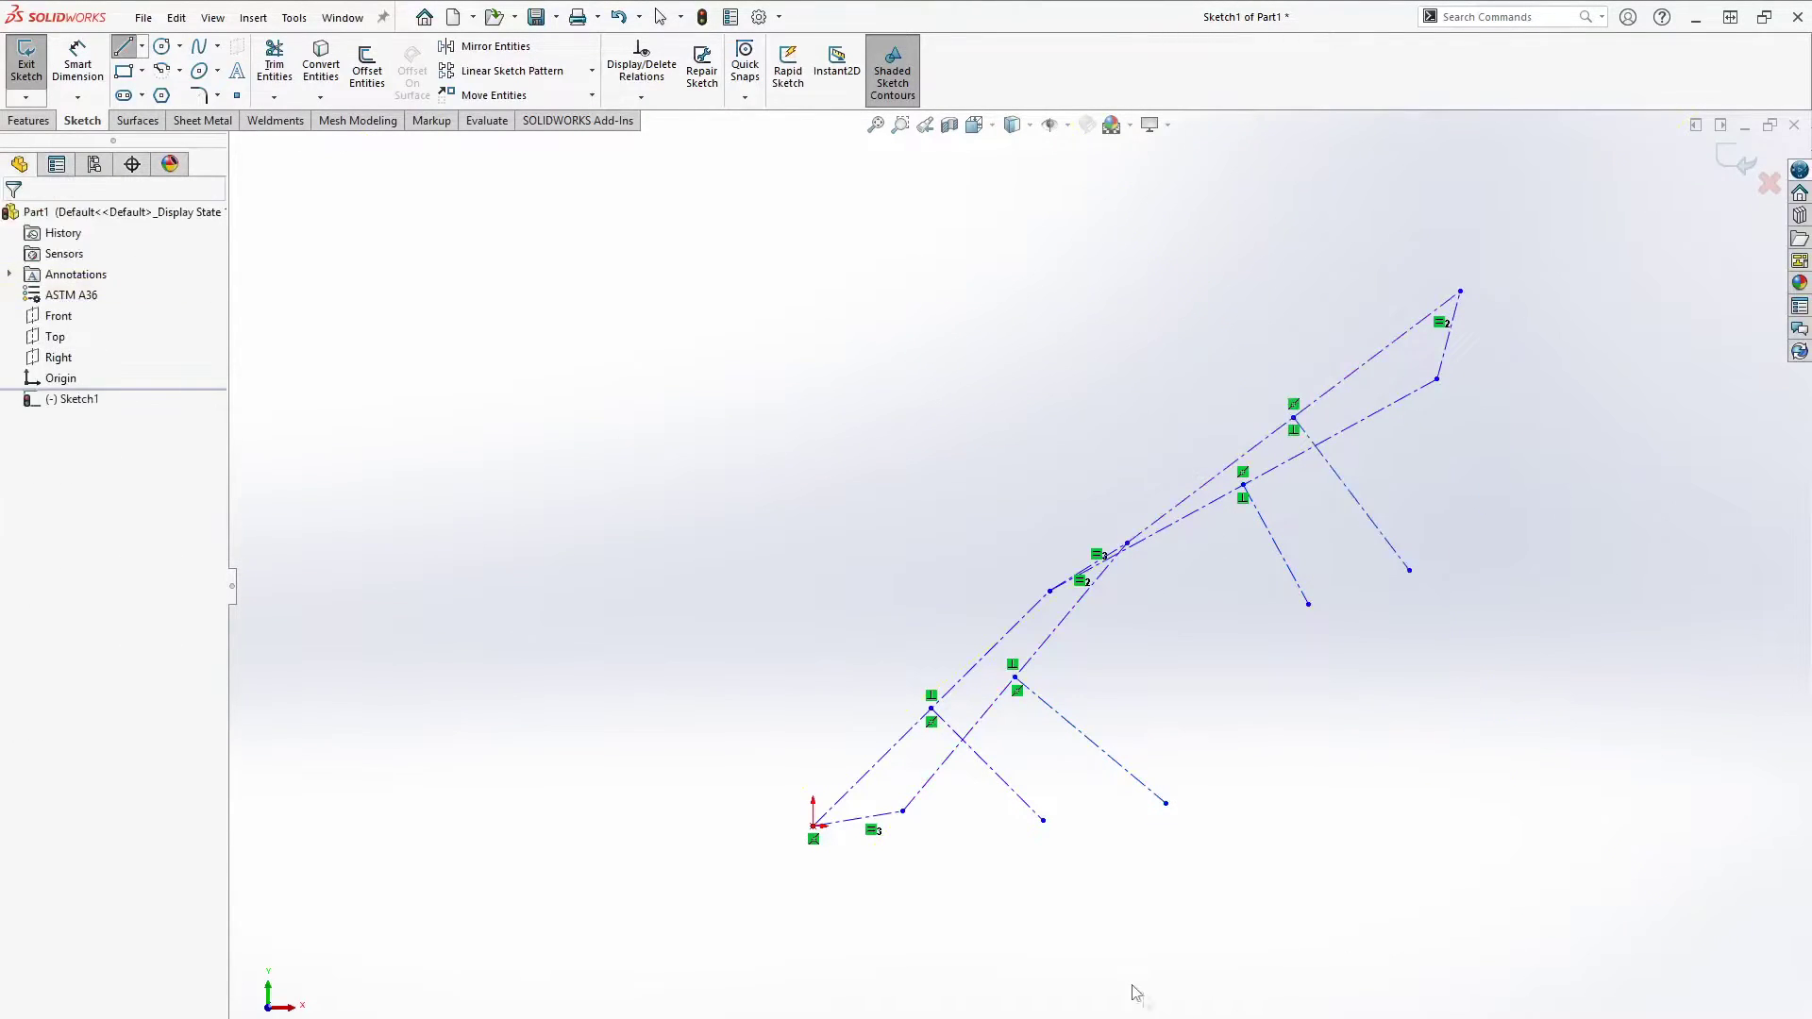
pyautogui.click(1013, 792)
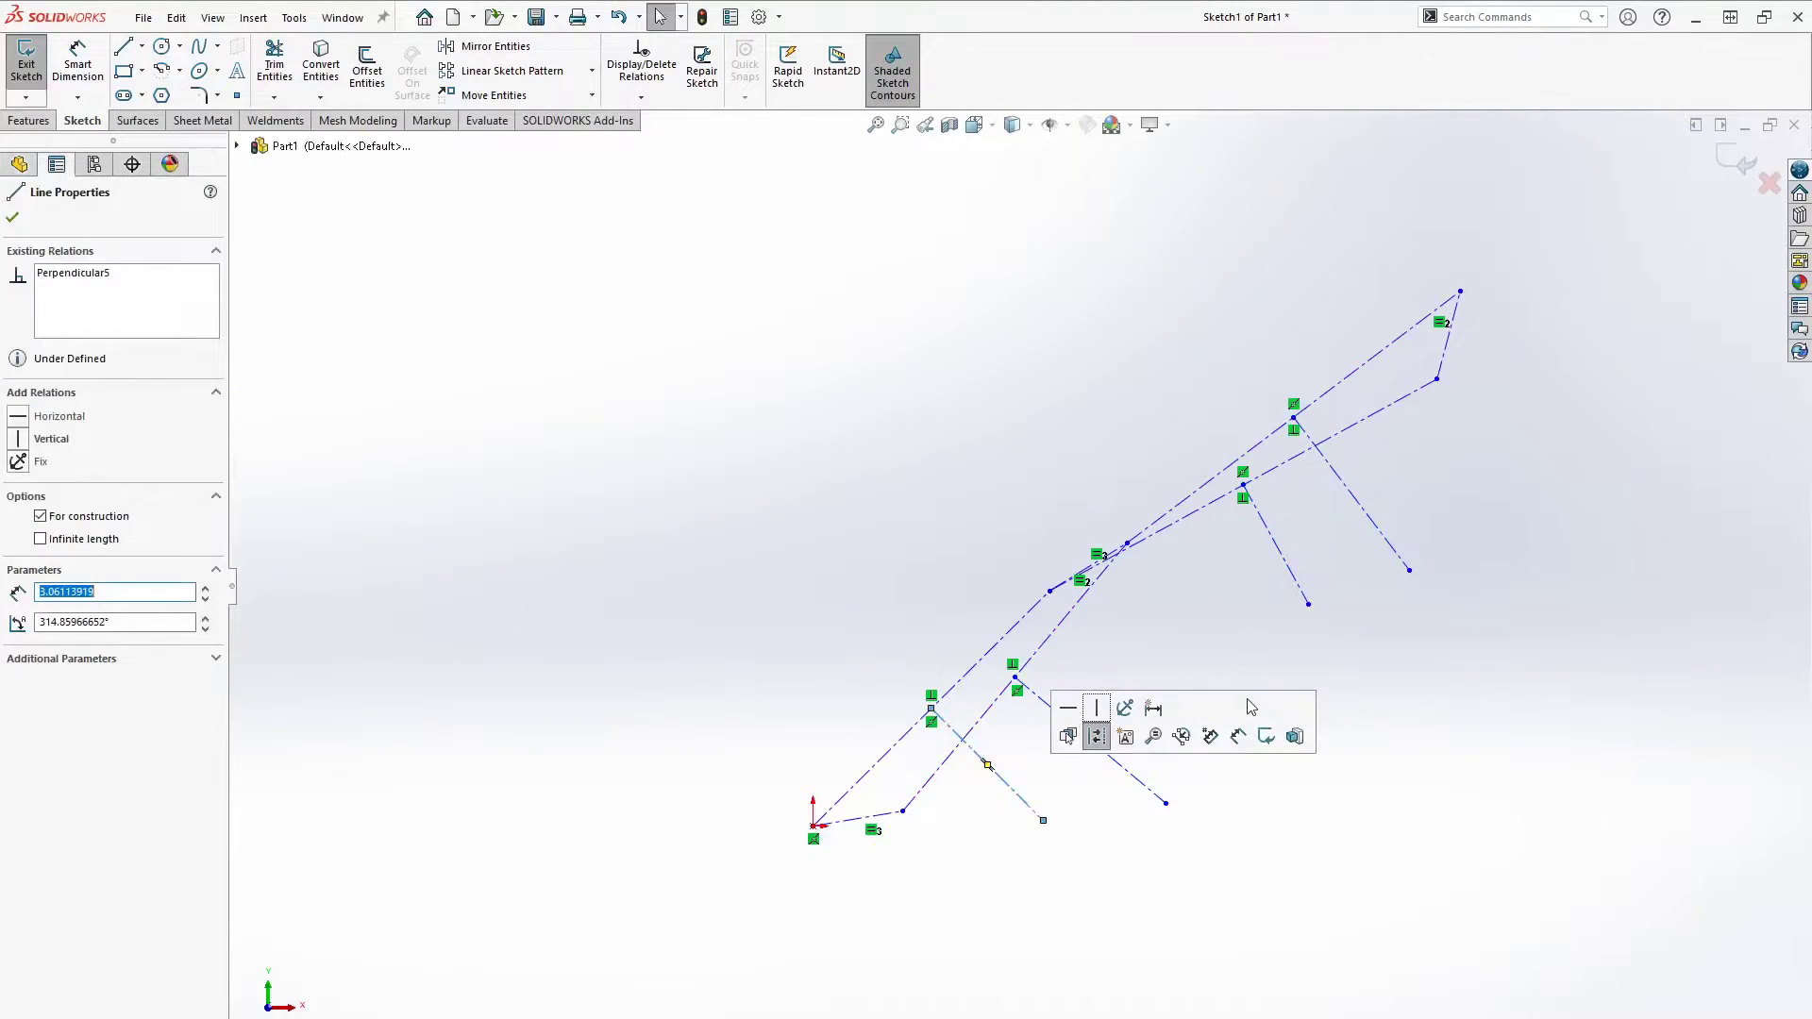
# Lengthen Line8/Line9 and Line10/Line11 so each bisector pair meets at a pivot point.
pyautogui.keyDown('ctrl'); pyautogui.click(1285, 564); pyautogui.keyUp('ctrl')
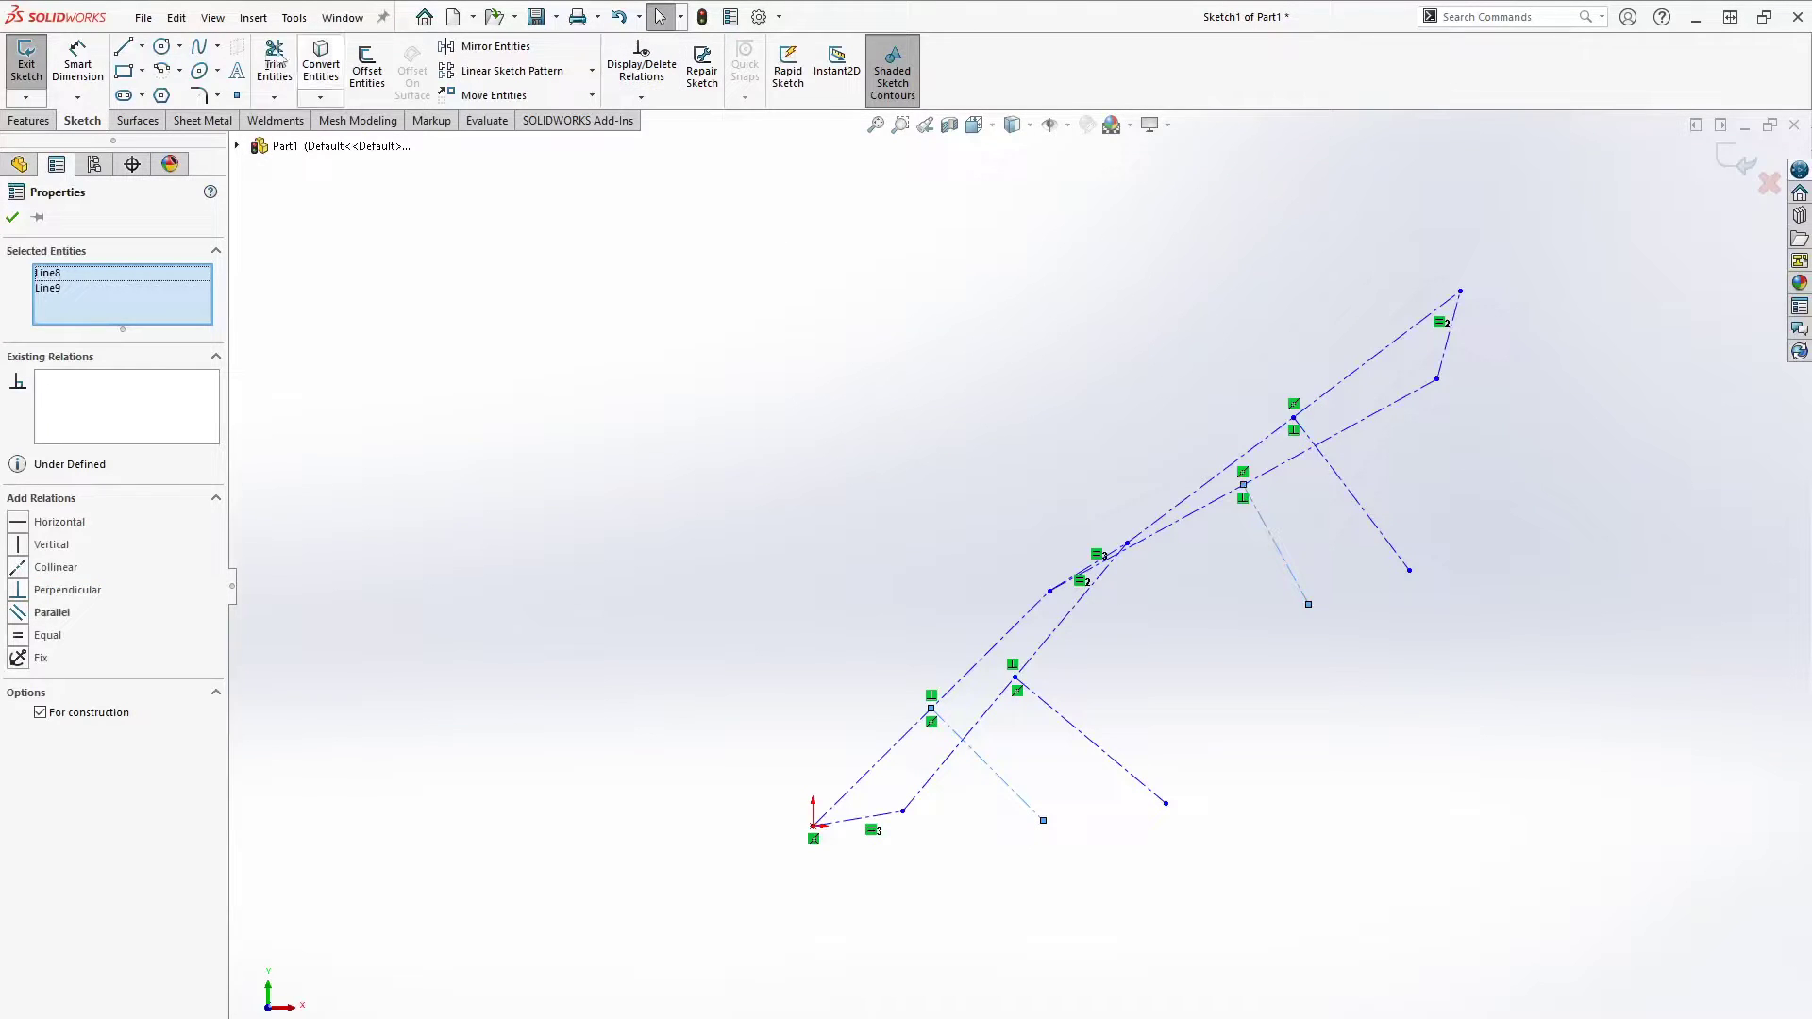
pyautogui.scroll(3, 1329, 949)
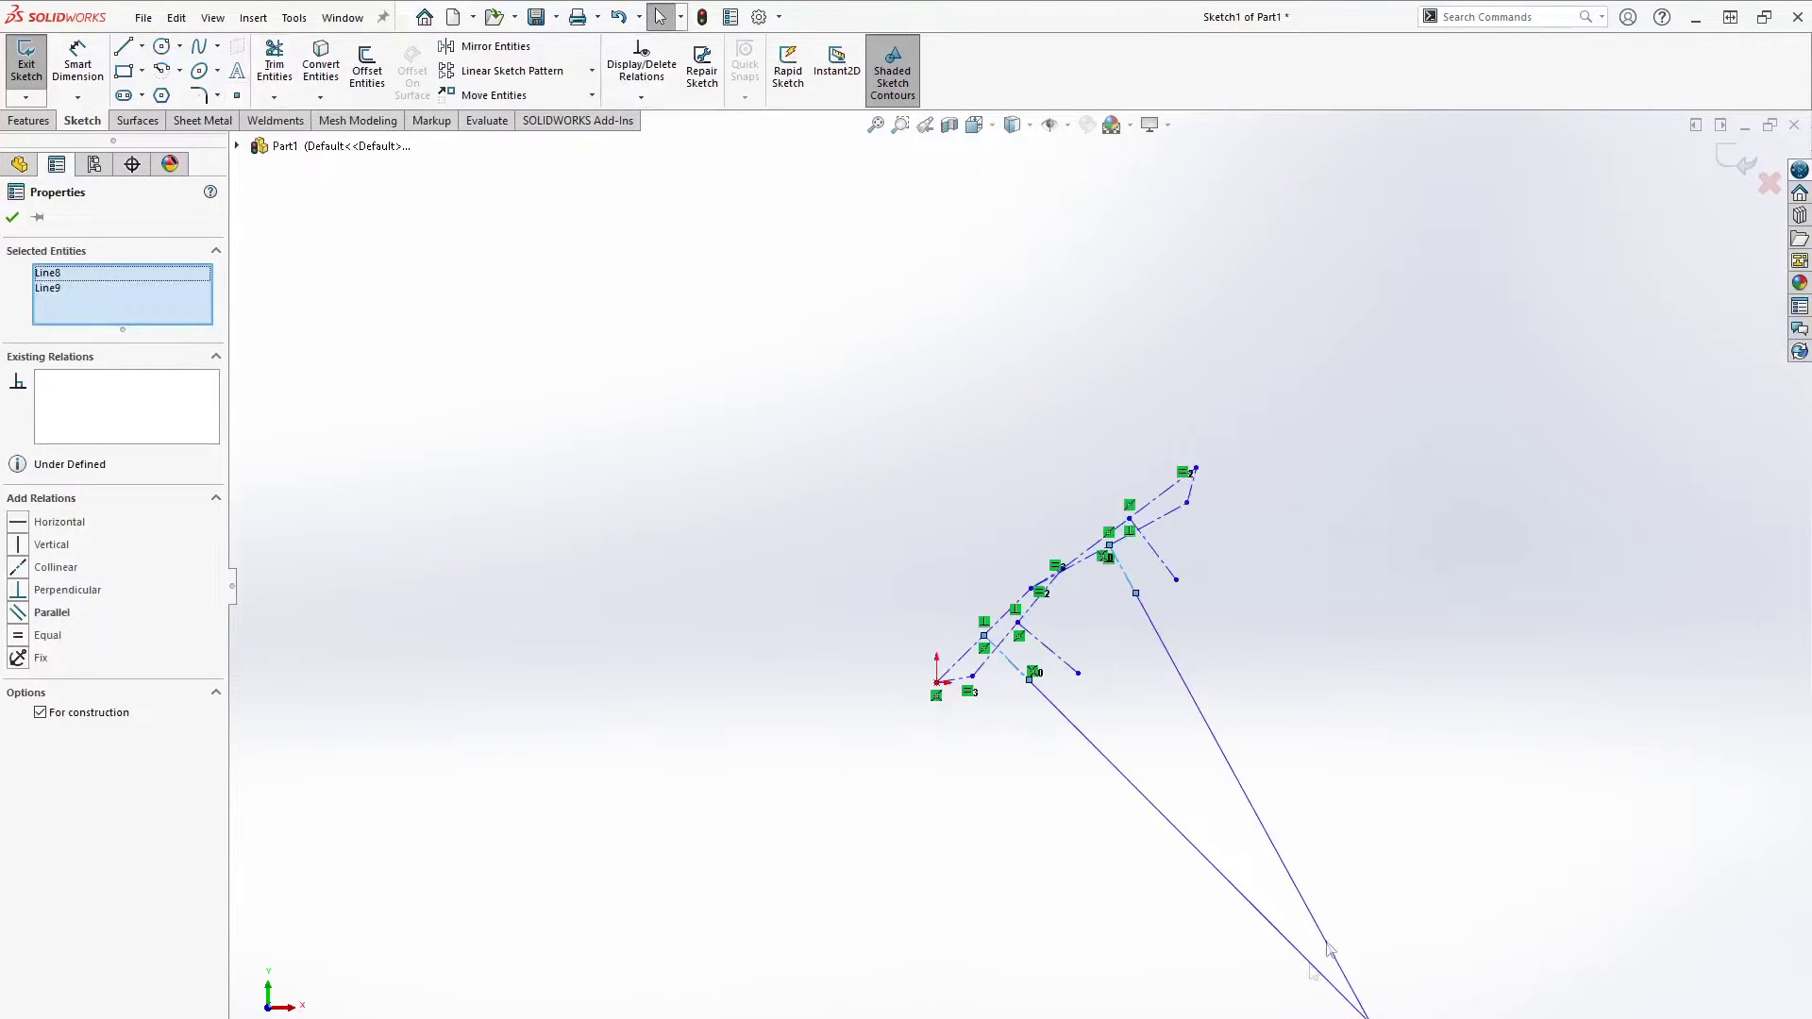
pyautogui.scroll(-3, 1180, 765)
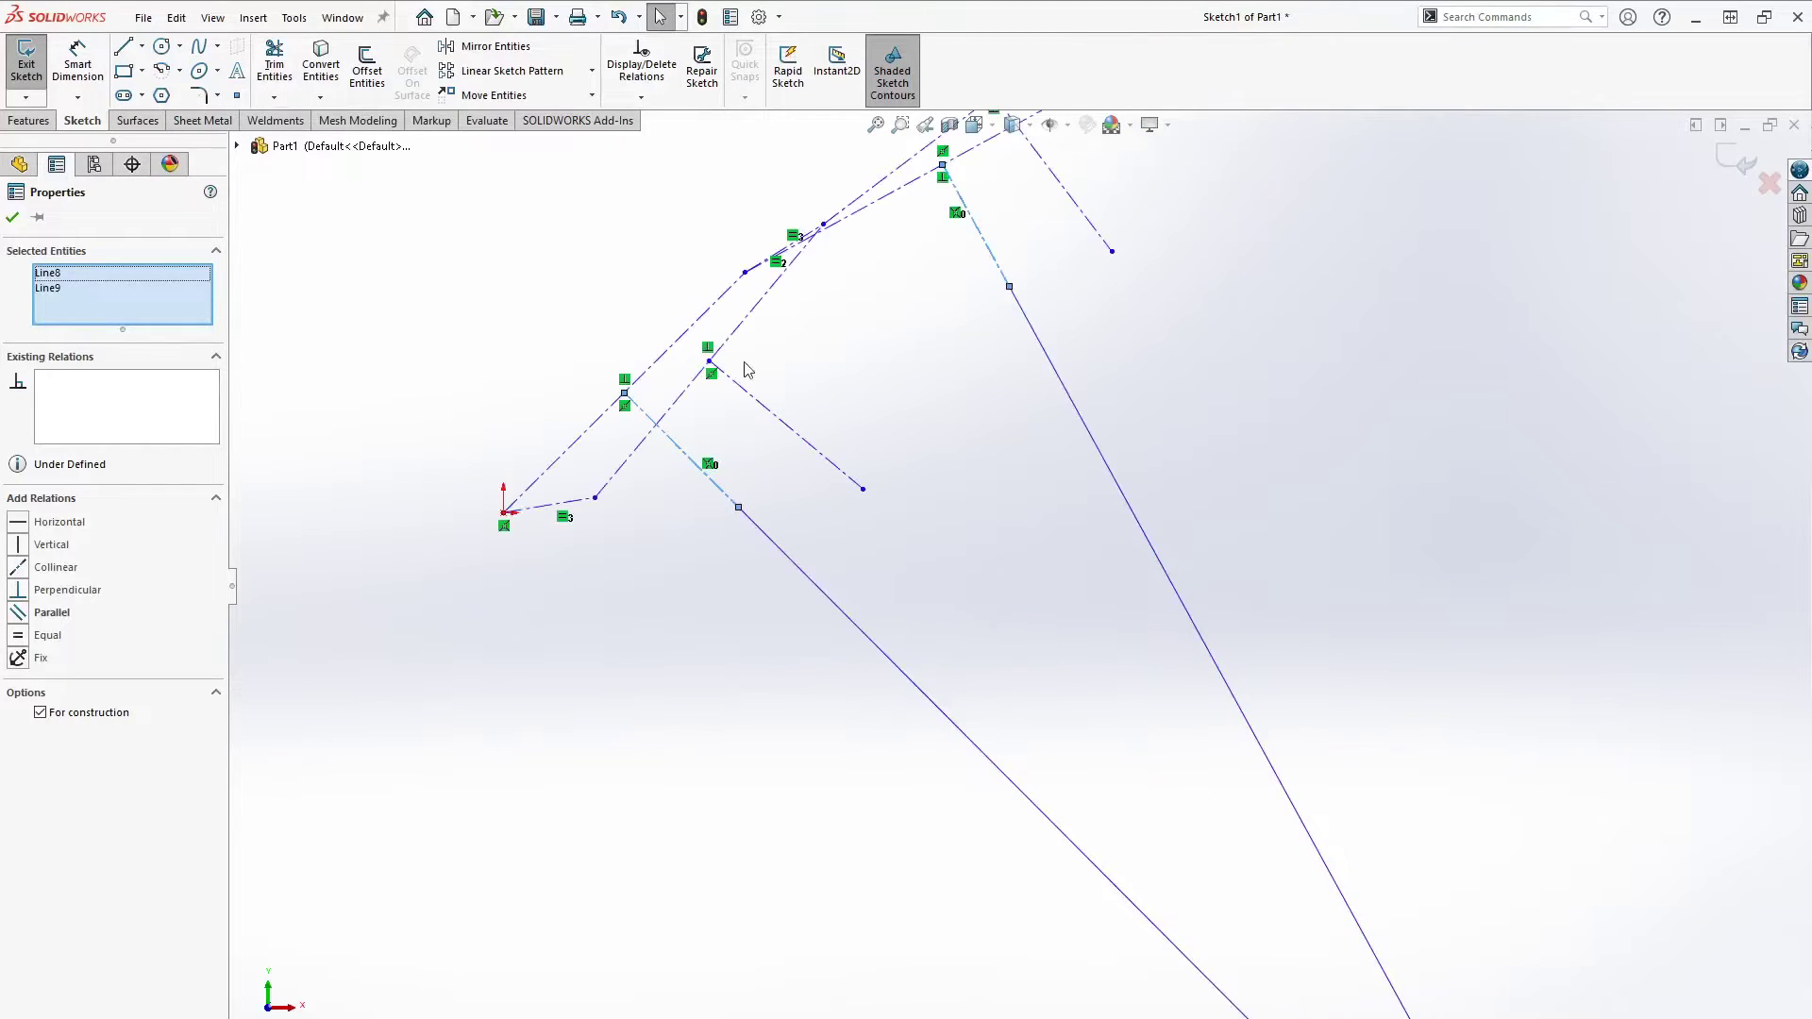
pyautogui.click(1130, 699)
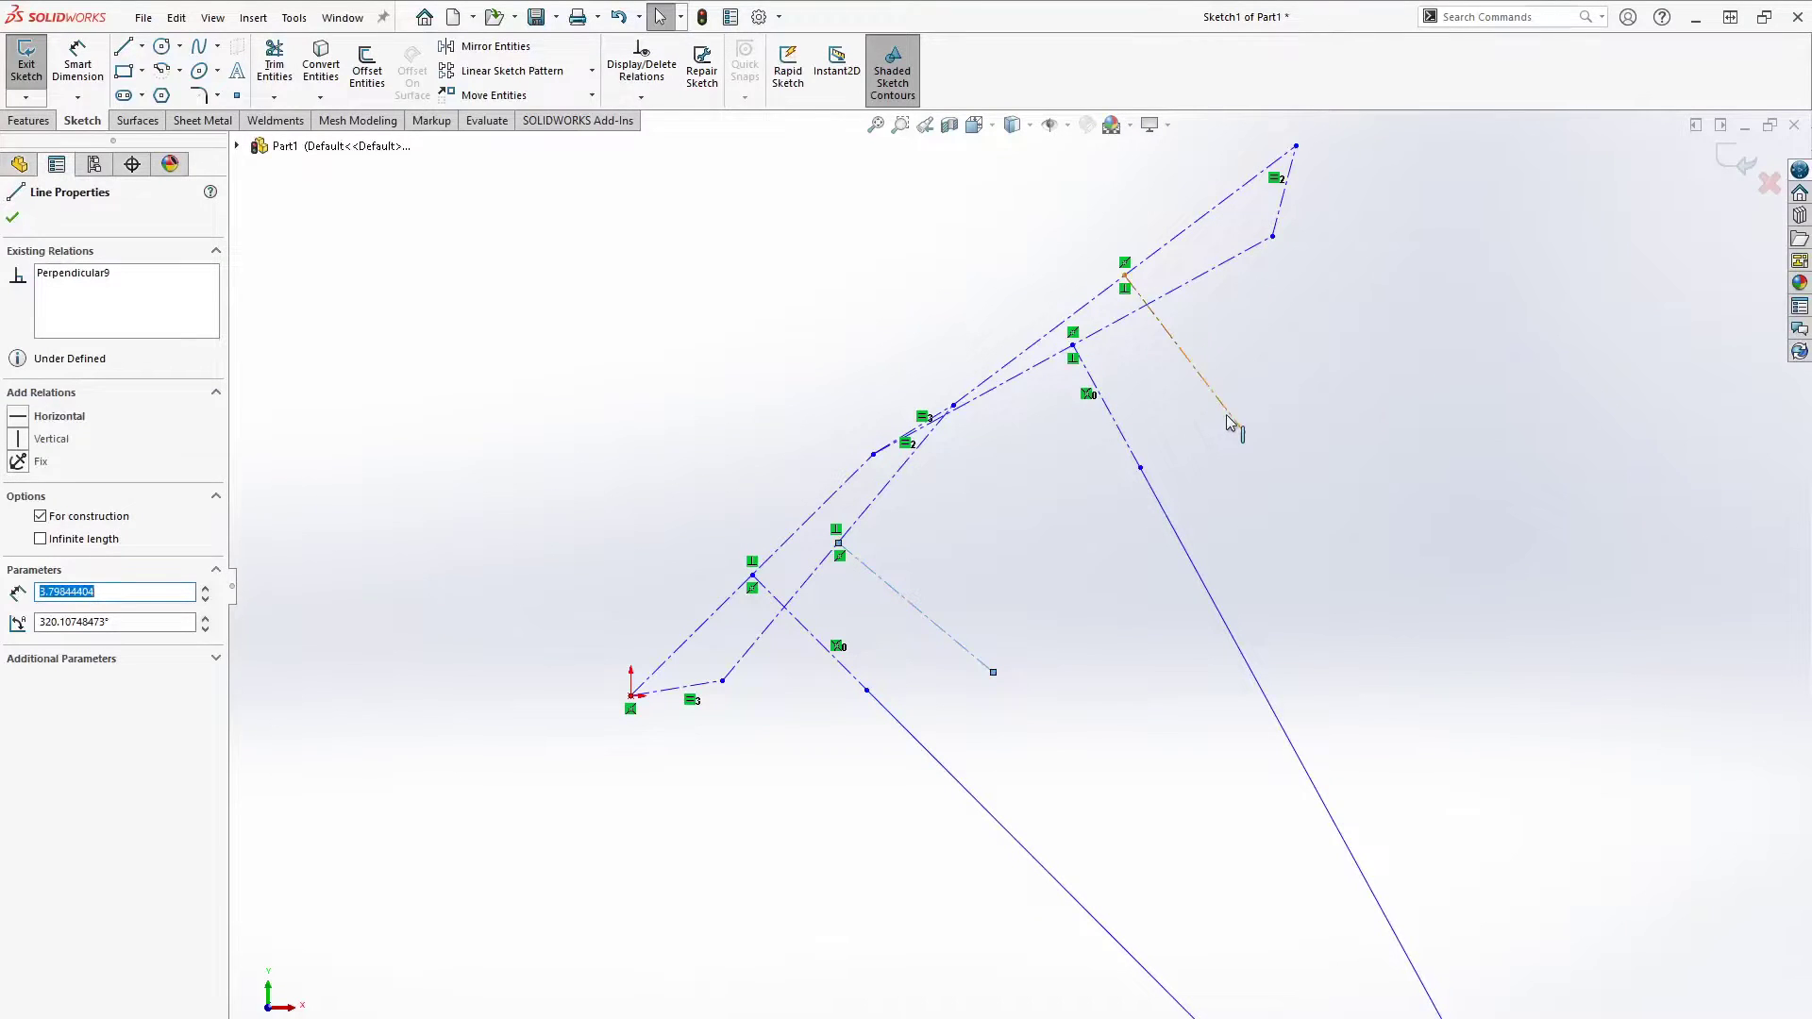
pyautogui.keyDown('ctrl'); pyautogui.click(935, 410); pyautogui.keyUp('ctrl')
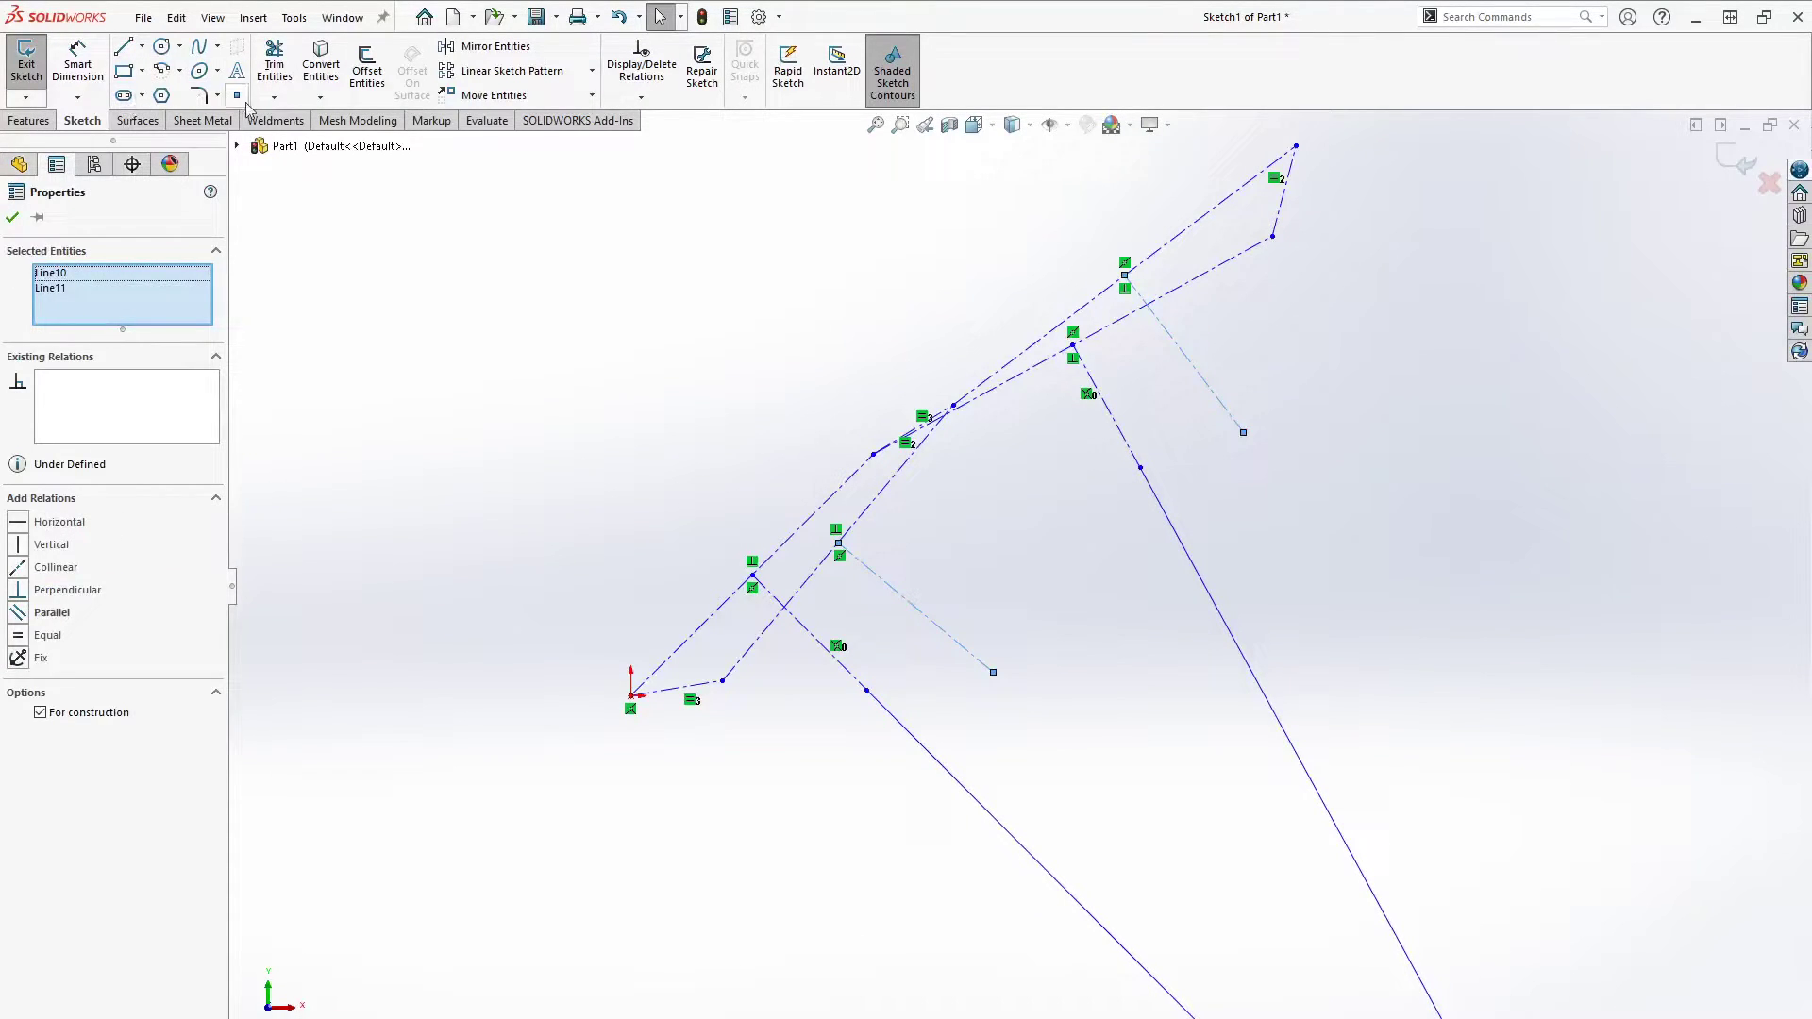
pyautogui.press('z')
pyautogui.press('z')
pyautogui.press('z')
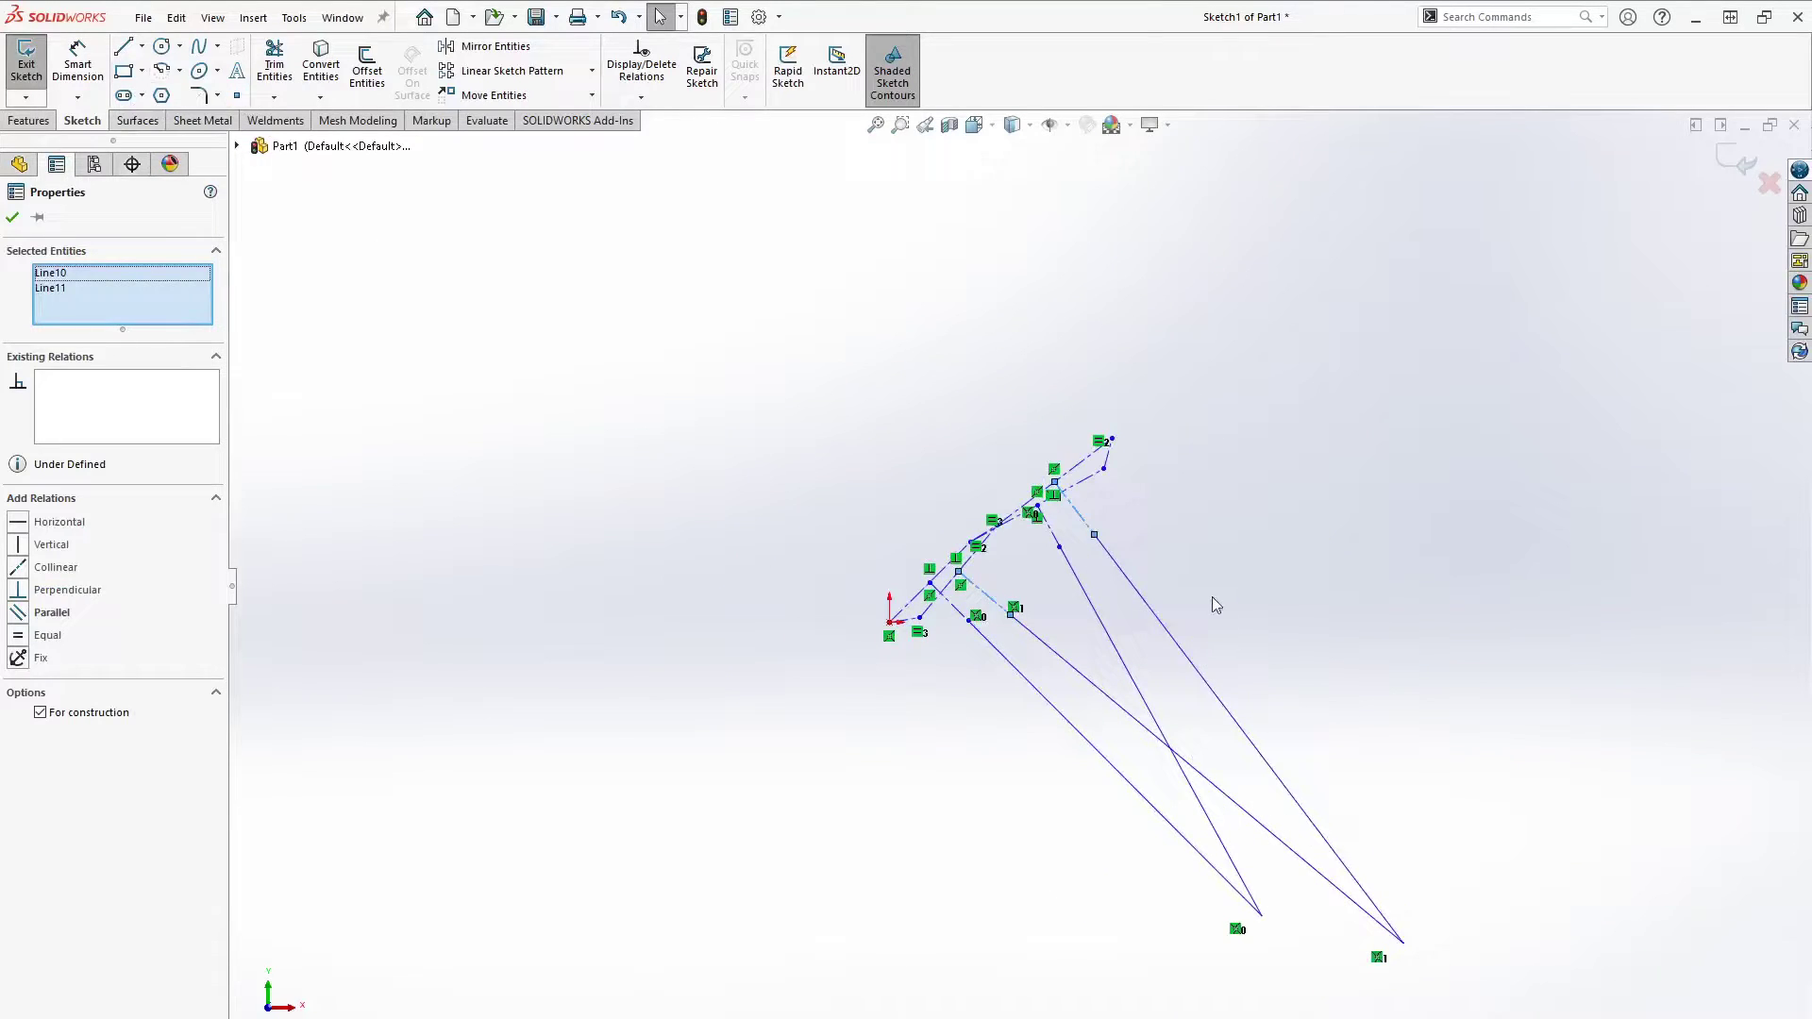
pyautogui.press('Escape')
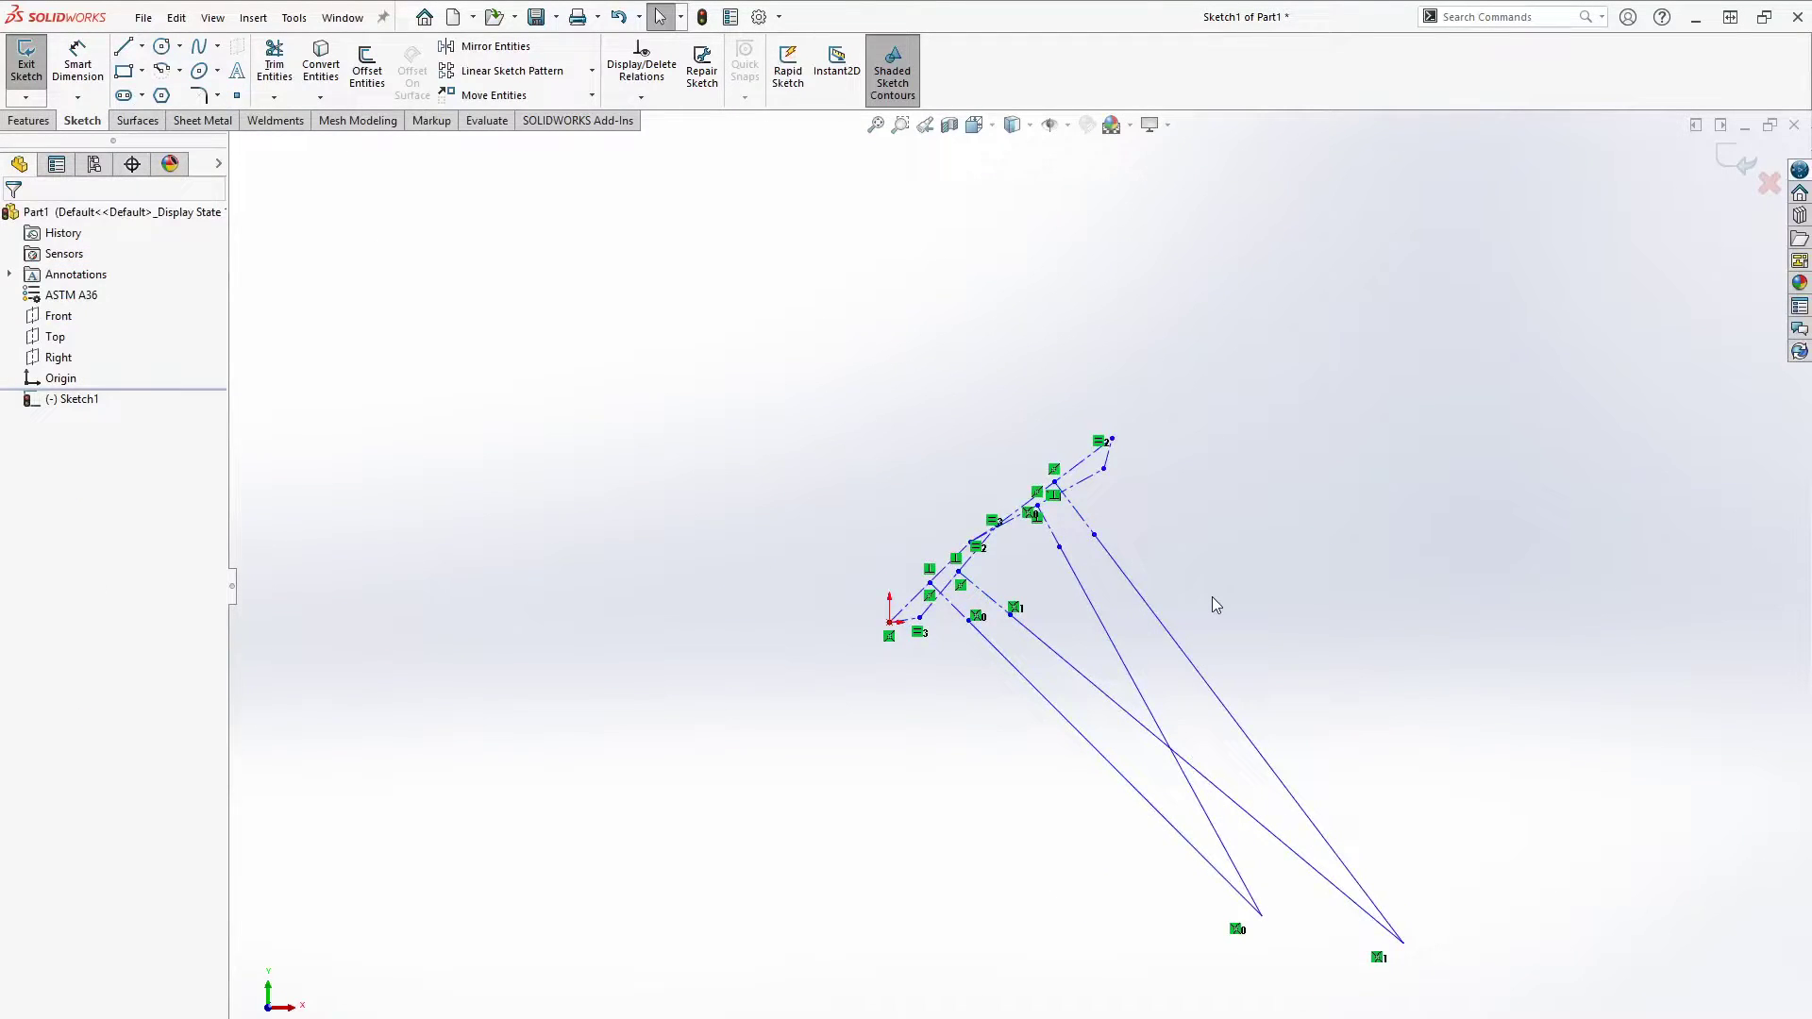
# Draw construction lines from the lower intersection to the origin and from the lower-right intersection to the adjacent pivot.
pyautogui.moveTo(1278, 655); pyautogui.dragTo(1215, 581, button='right')
pyautogui.scroll(1, 1147, 784)
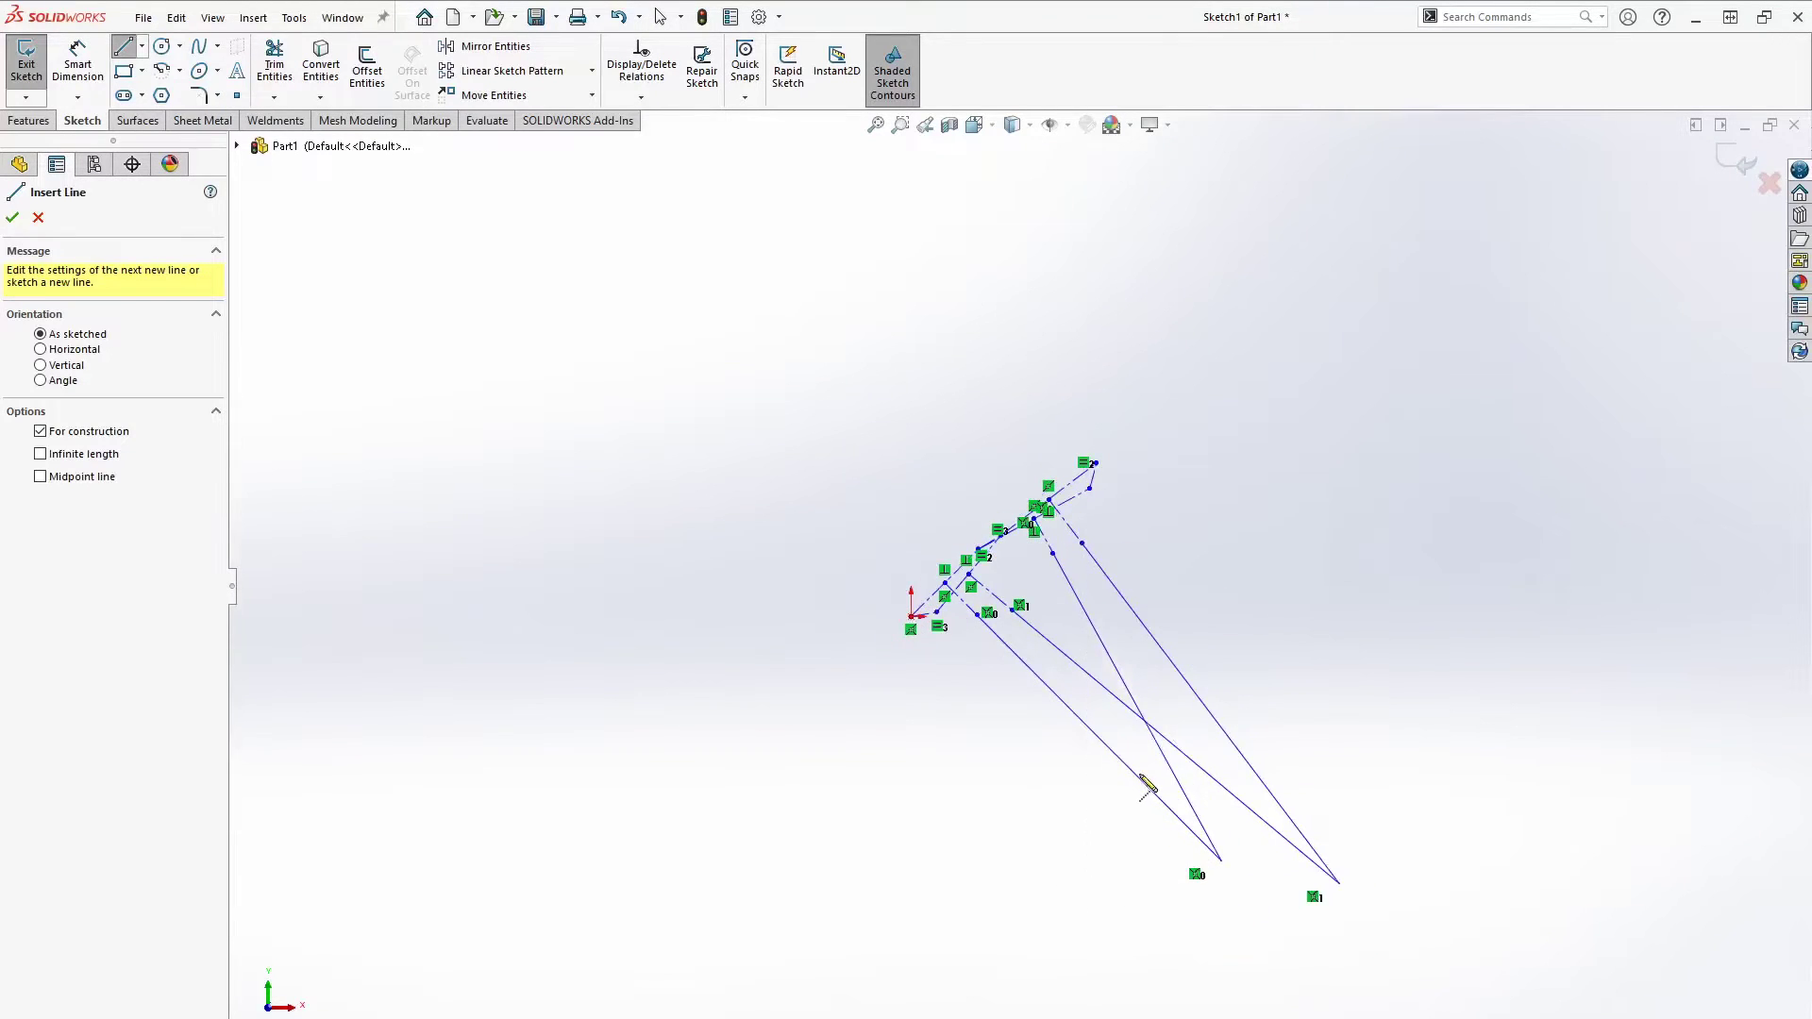
pyautogui.scroll(-3, 1146, 784)
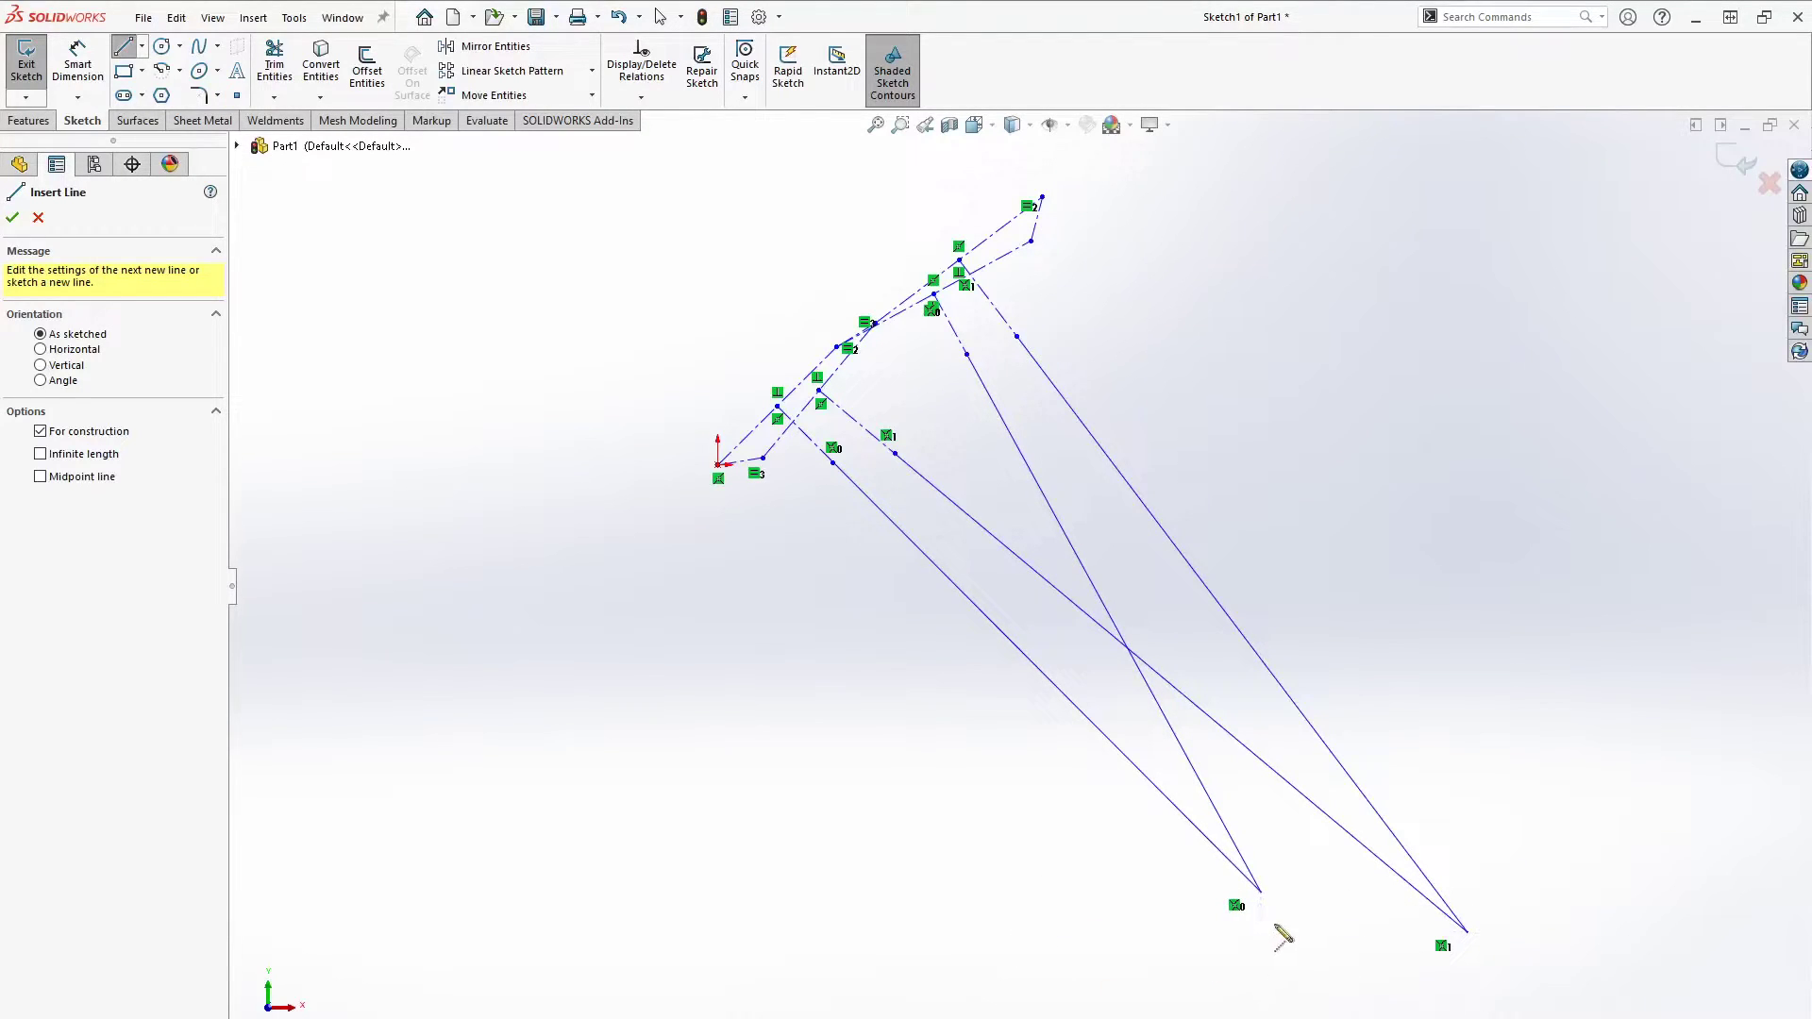
pyautogui.click(1259, 890)
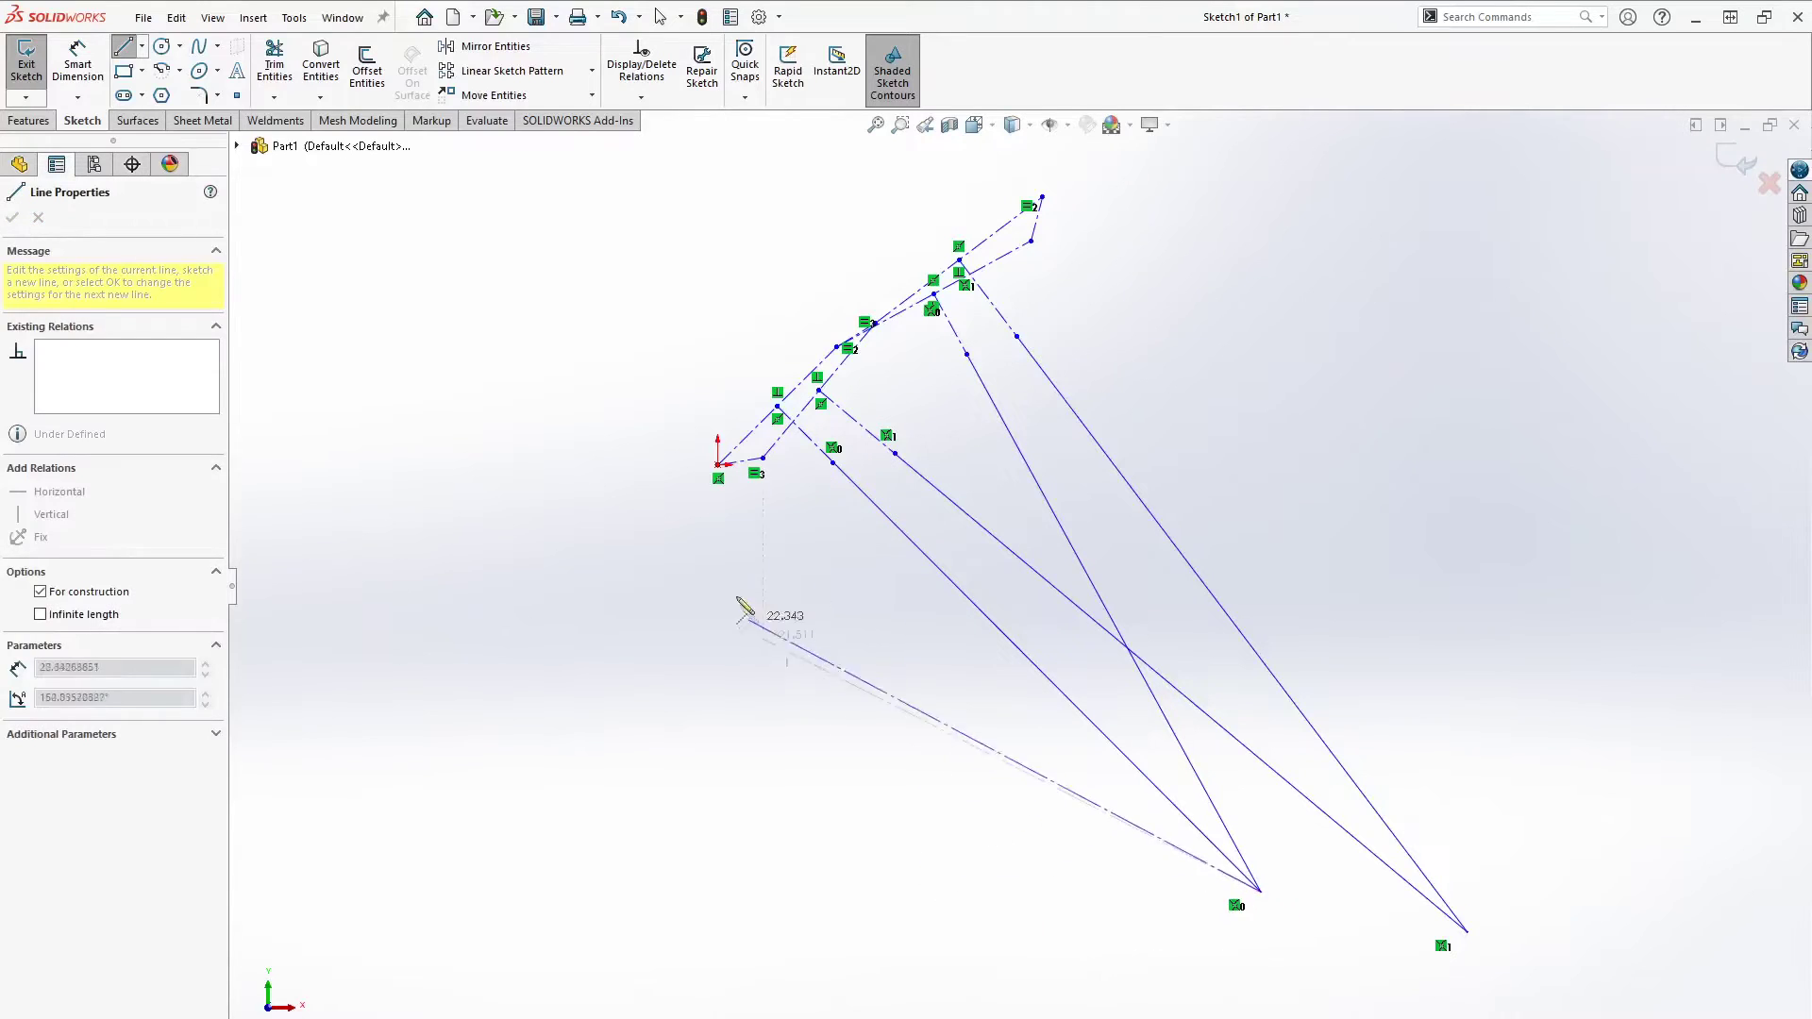
pyautogui.click(719, 464)
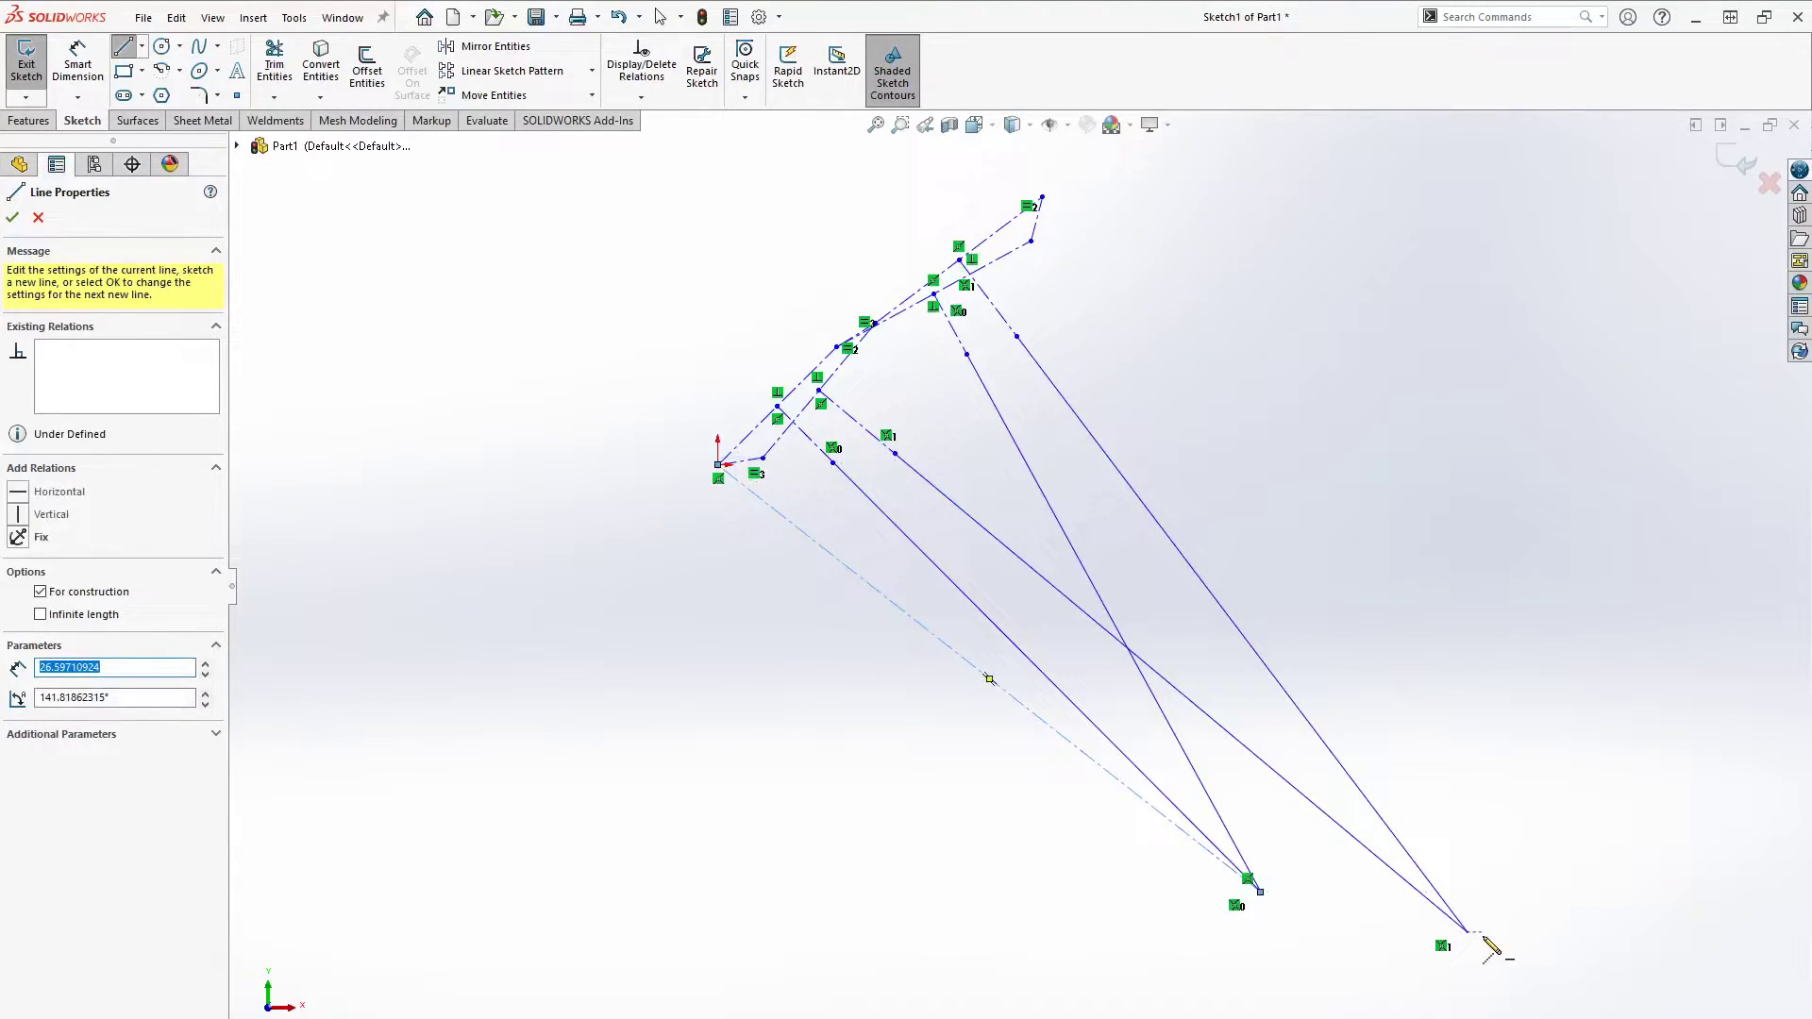
pyautogui.click(1466, 932)
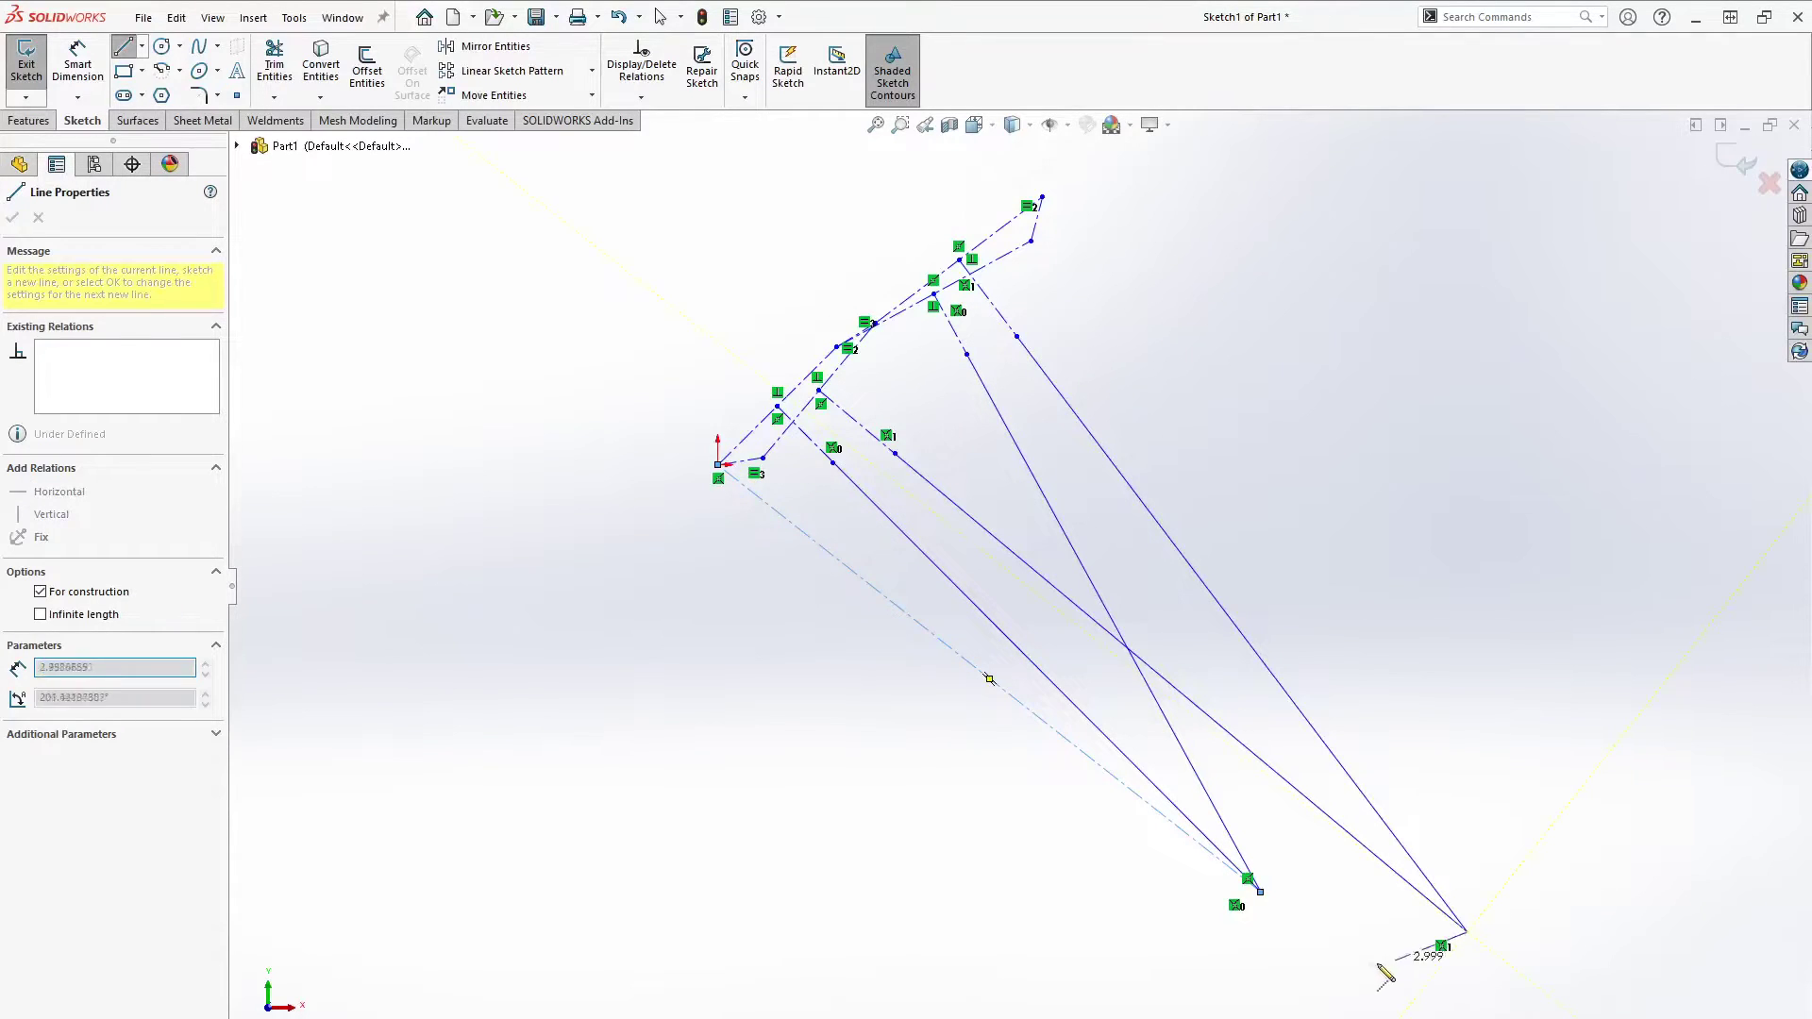
pyautogui.click(762, 458)
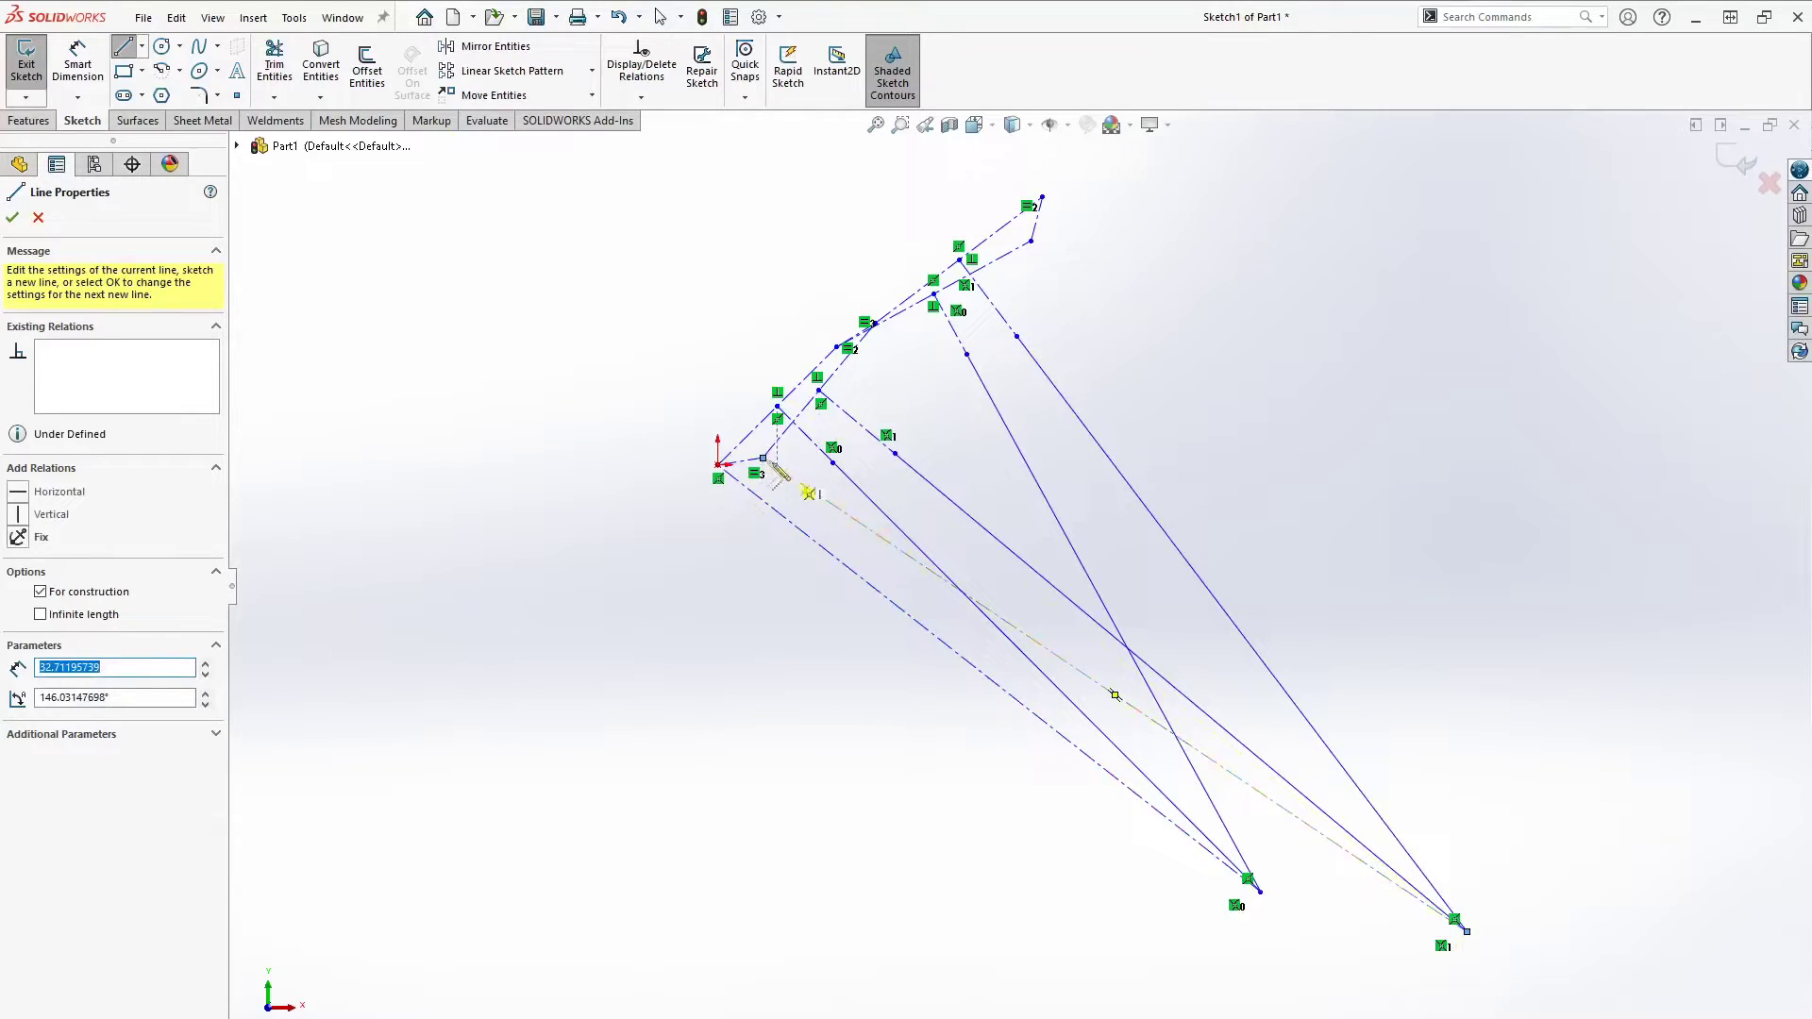
pyautogui.press('Escape')
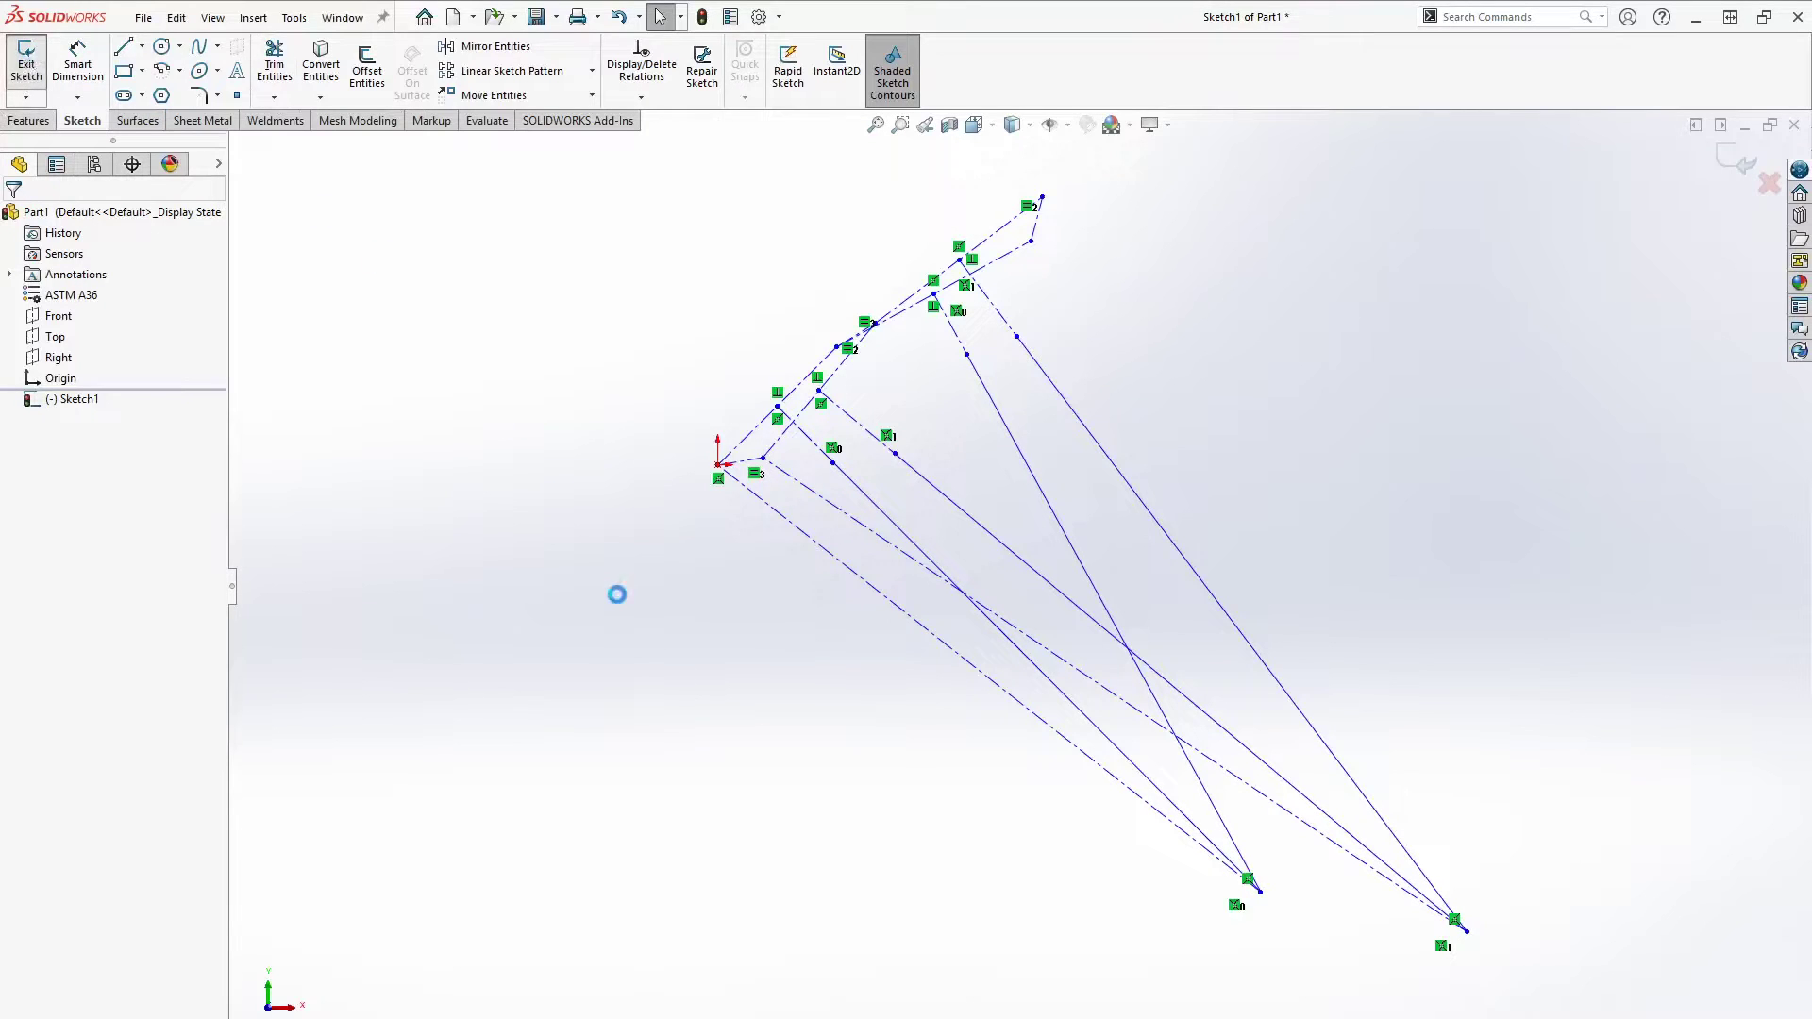
# Make the sketch lines visible again through Hide/Show Items.
pyautogui.click(498, 370)
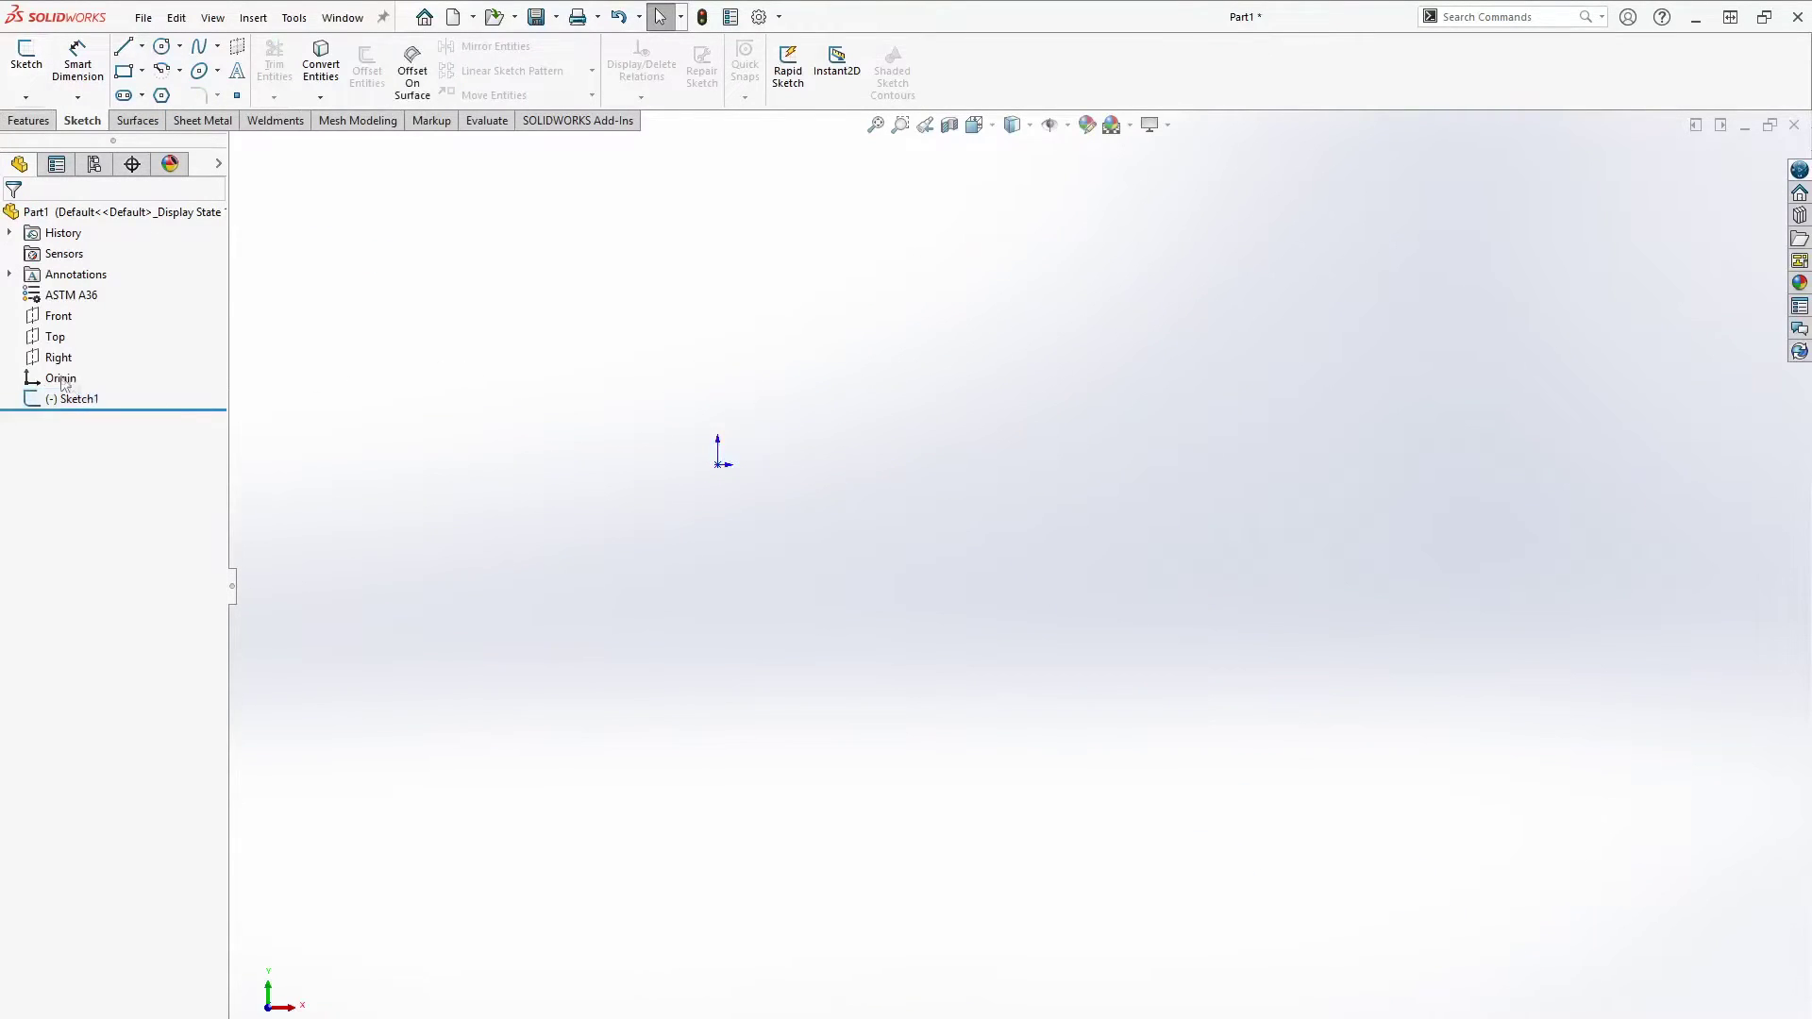
pyautogui.click(1070, 126)
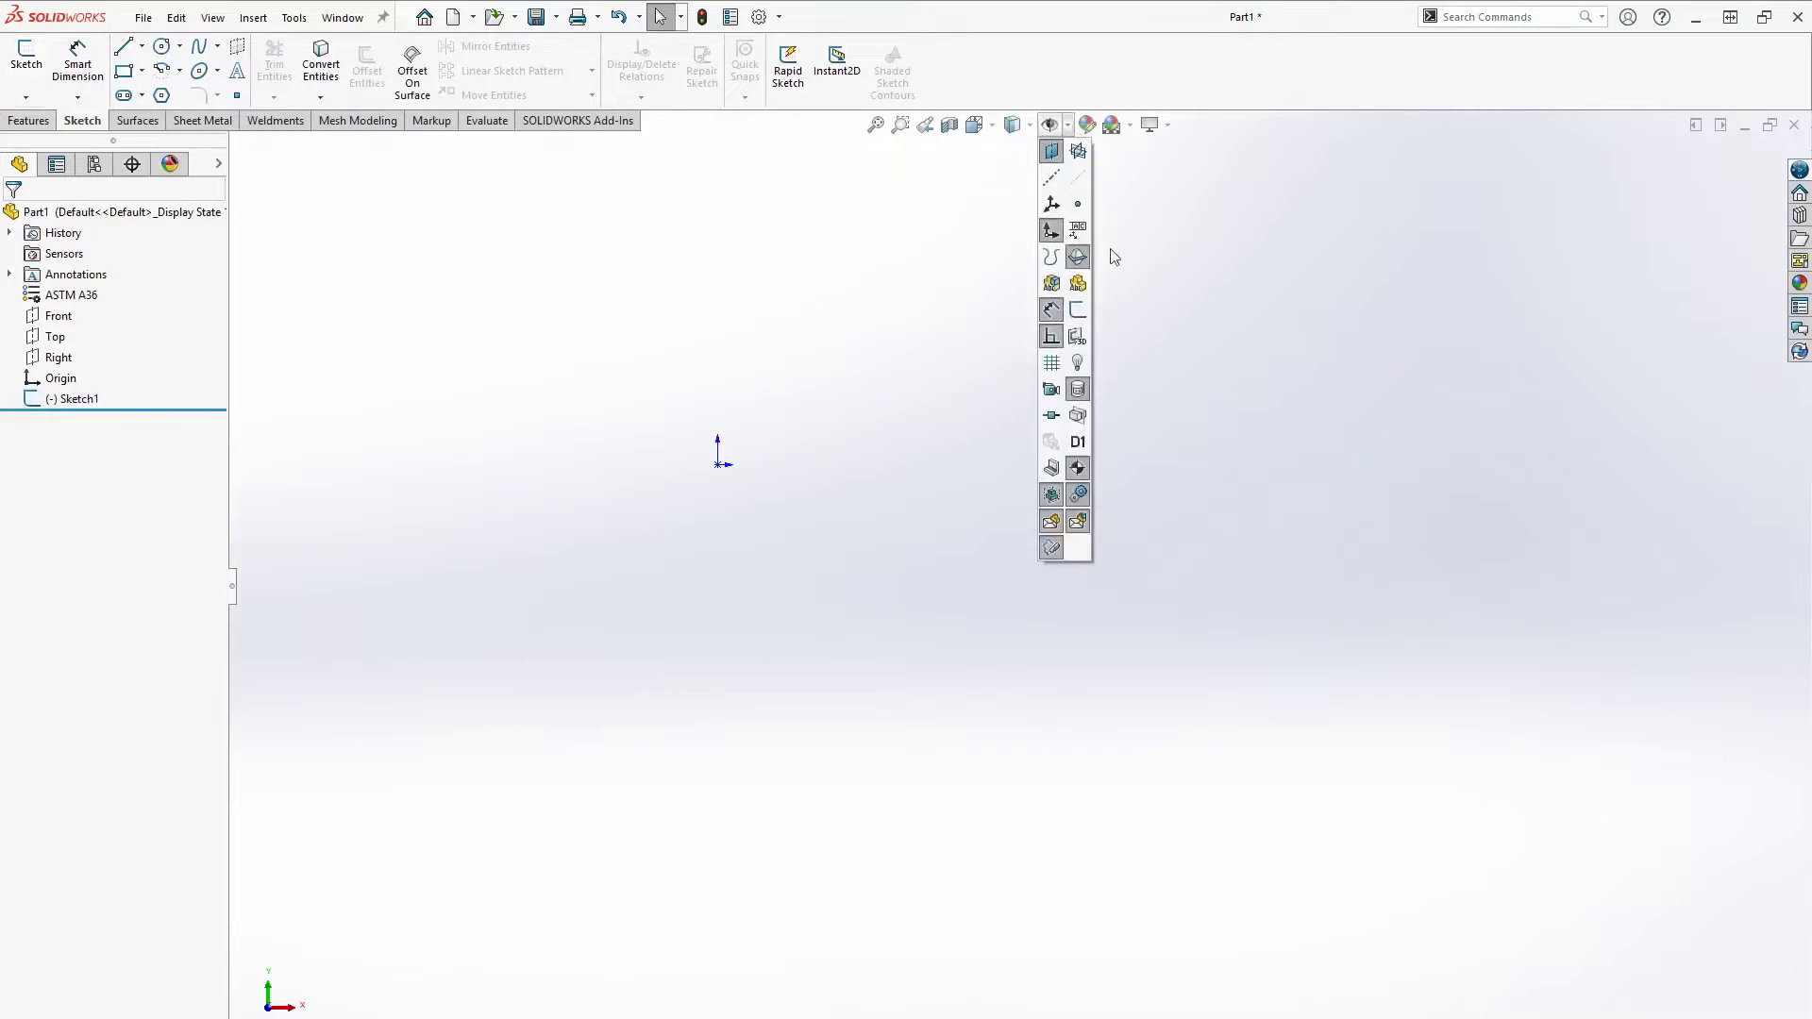
pyautogui.click(1082, 312)
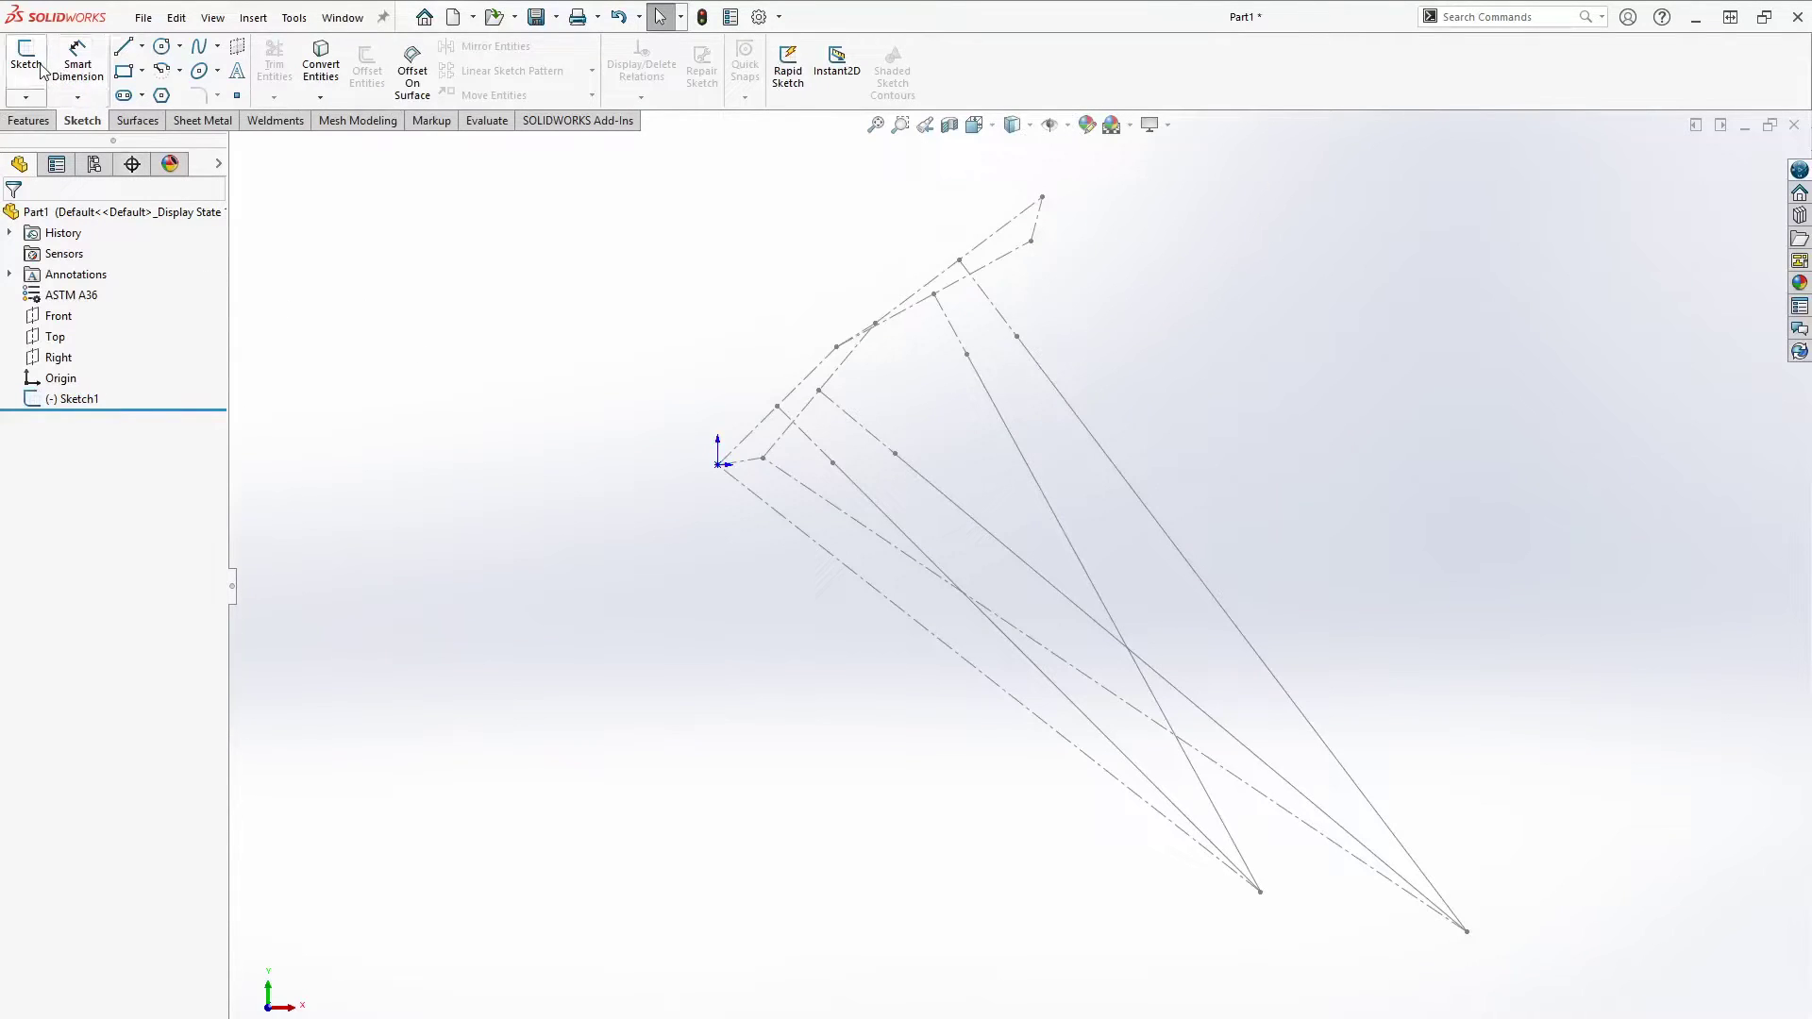
# Start a Front-plane sketch and chain three solid lines between the two lower pivot points.
pyautogui.click(56, 317)
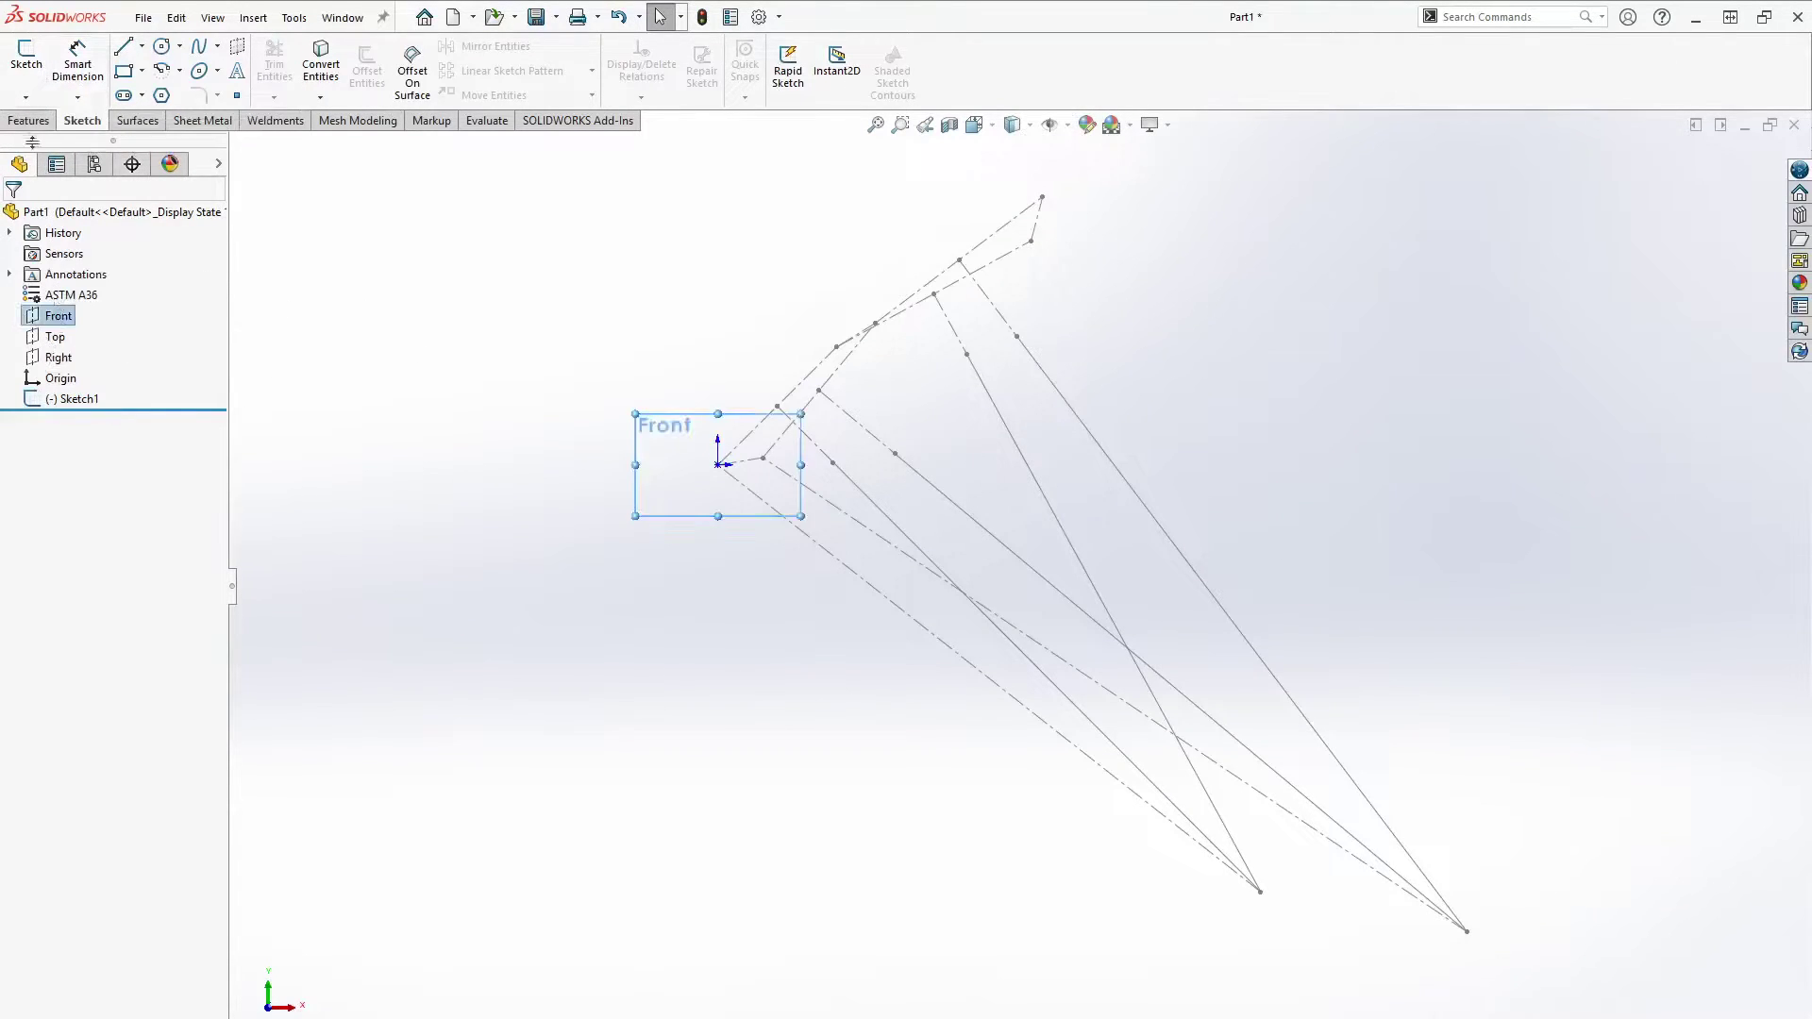
pyautogui.click(26, 55)
pyautogui.moveTo(854, 769); pyautogui.dragTo(740, 765, button='right')
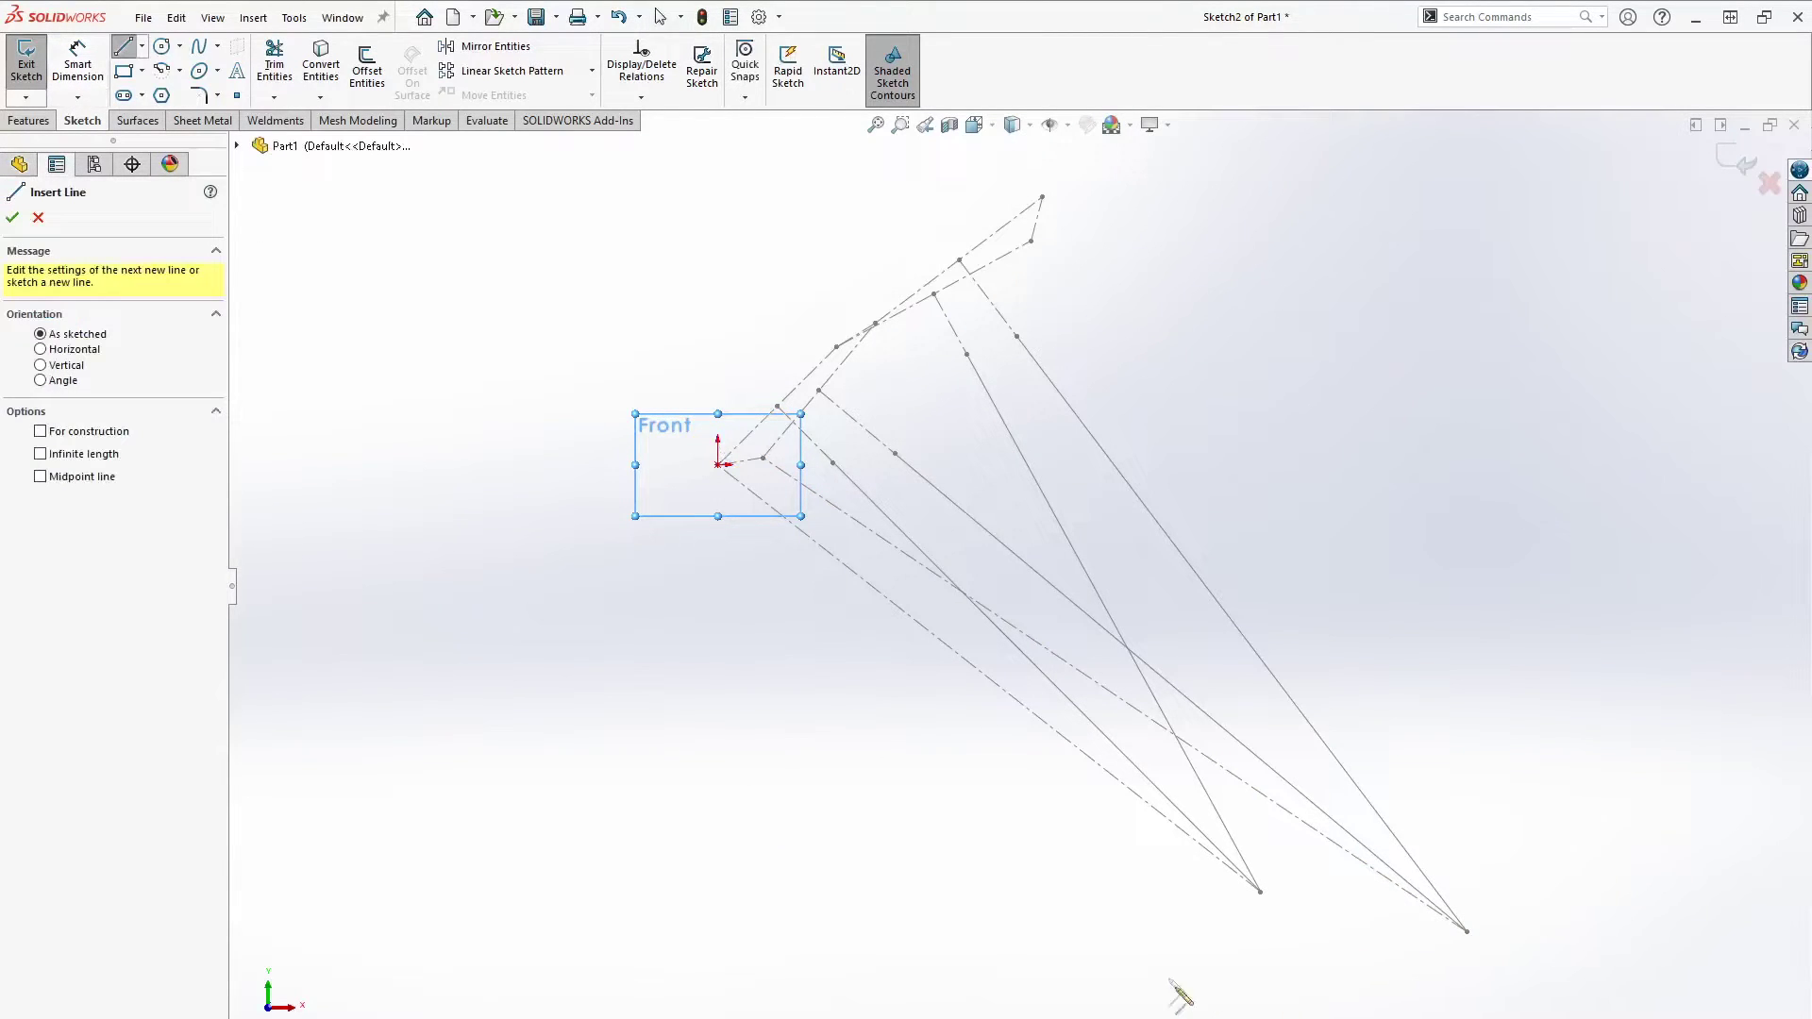
pyautogui.click(1261, 892)
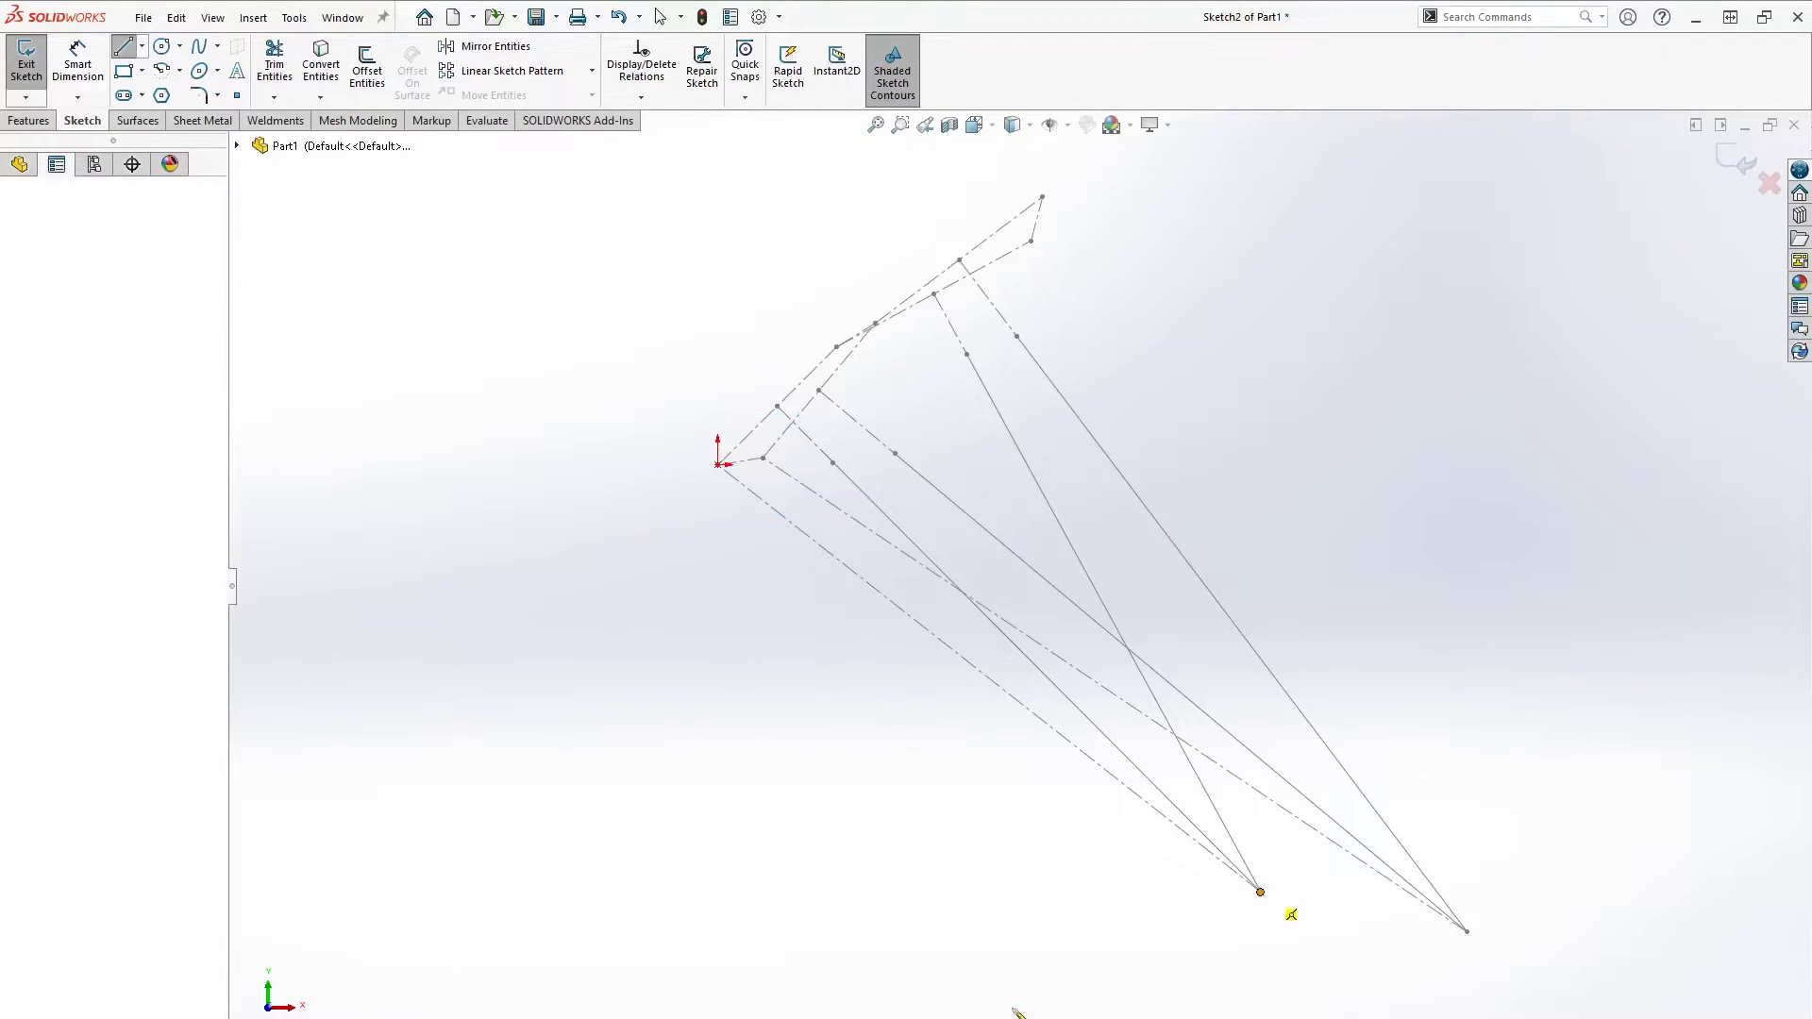
pyautogui.click(621, 590)
pyautogui.click(695, 309)
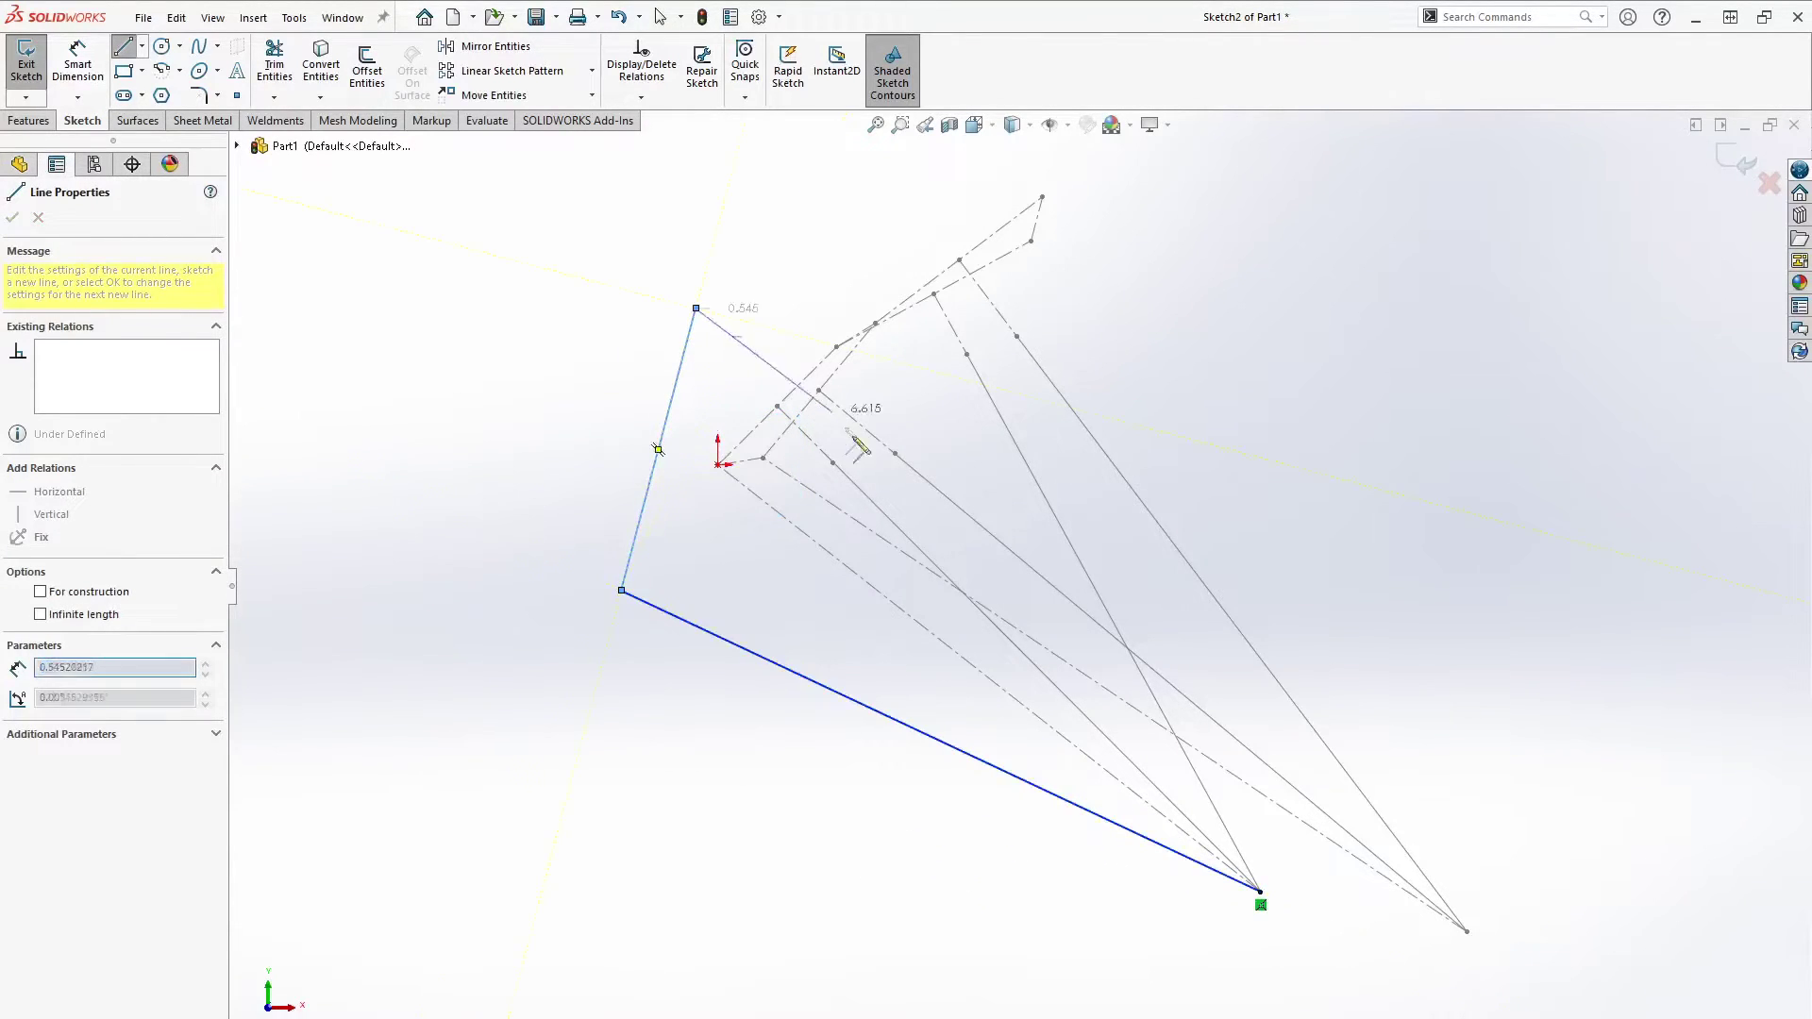
pyautogui.click(1467, 932)
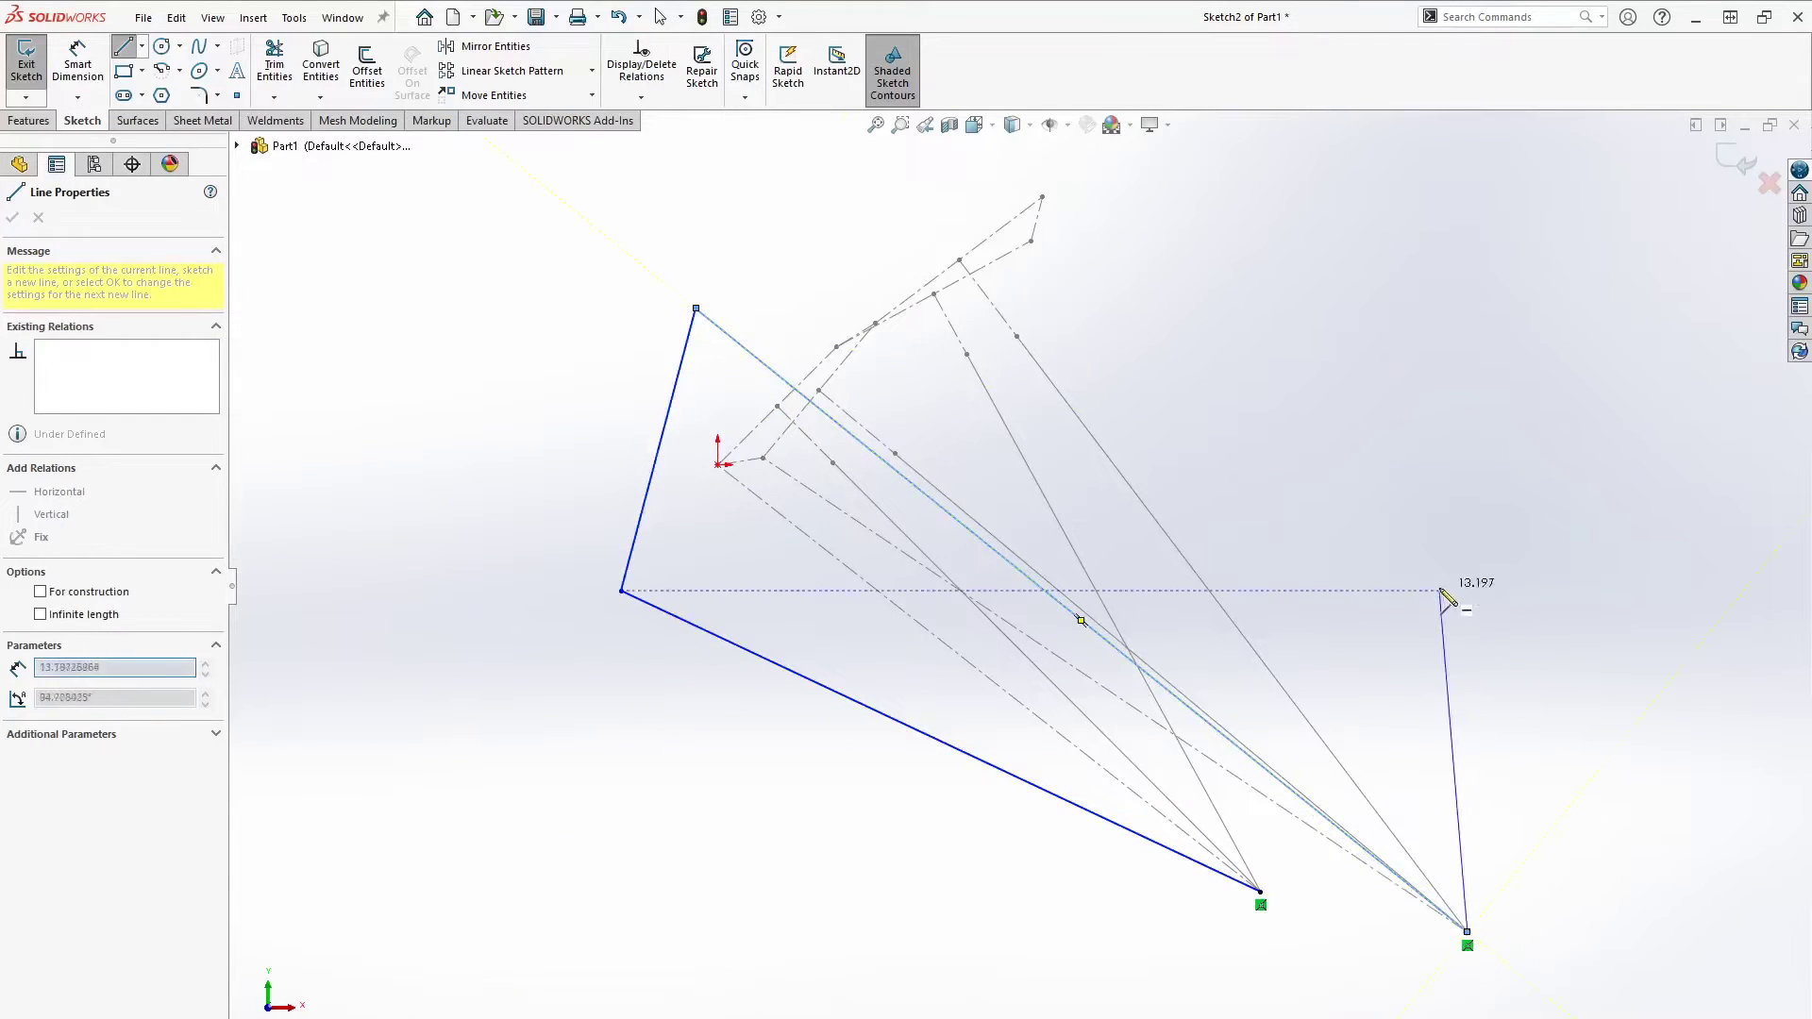
pyautogui.press('Escape')
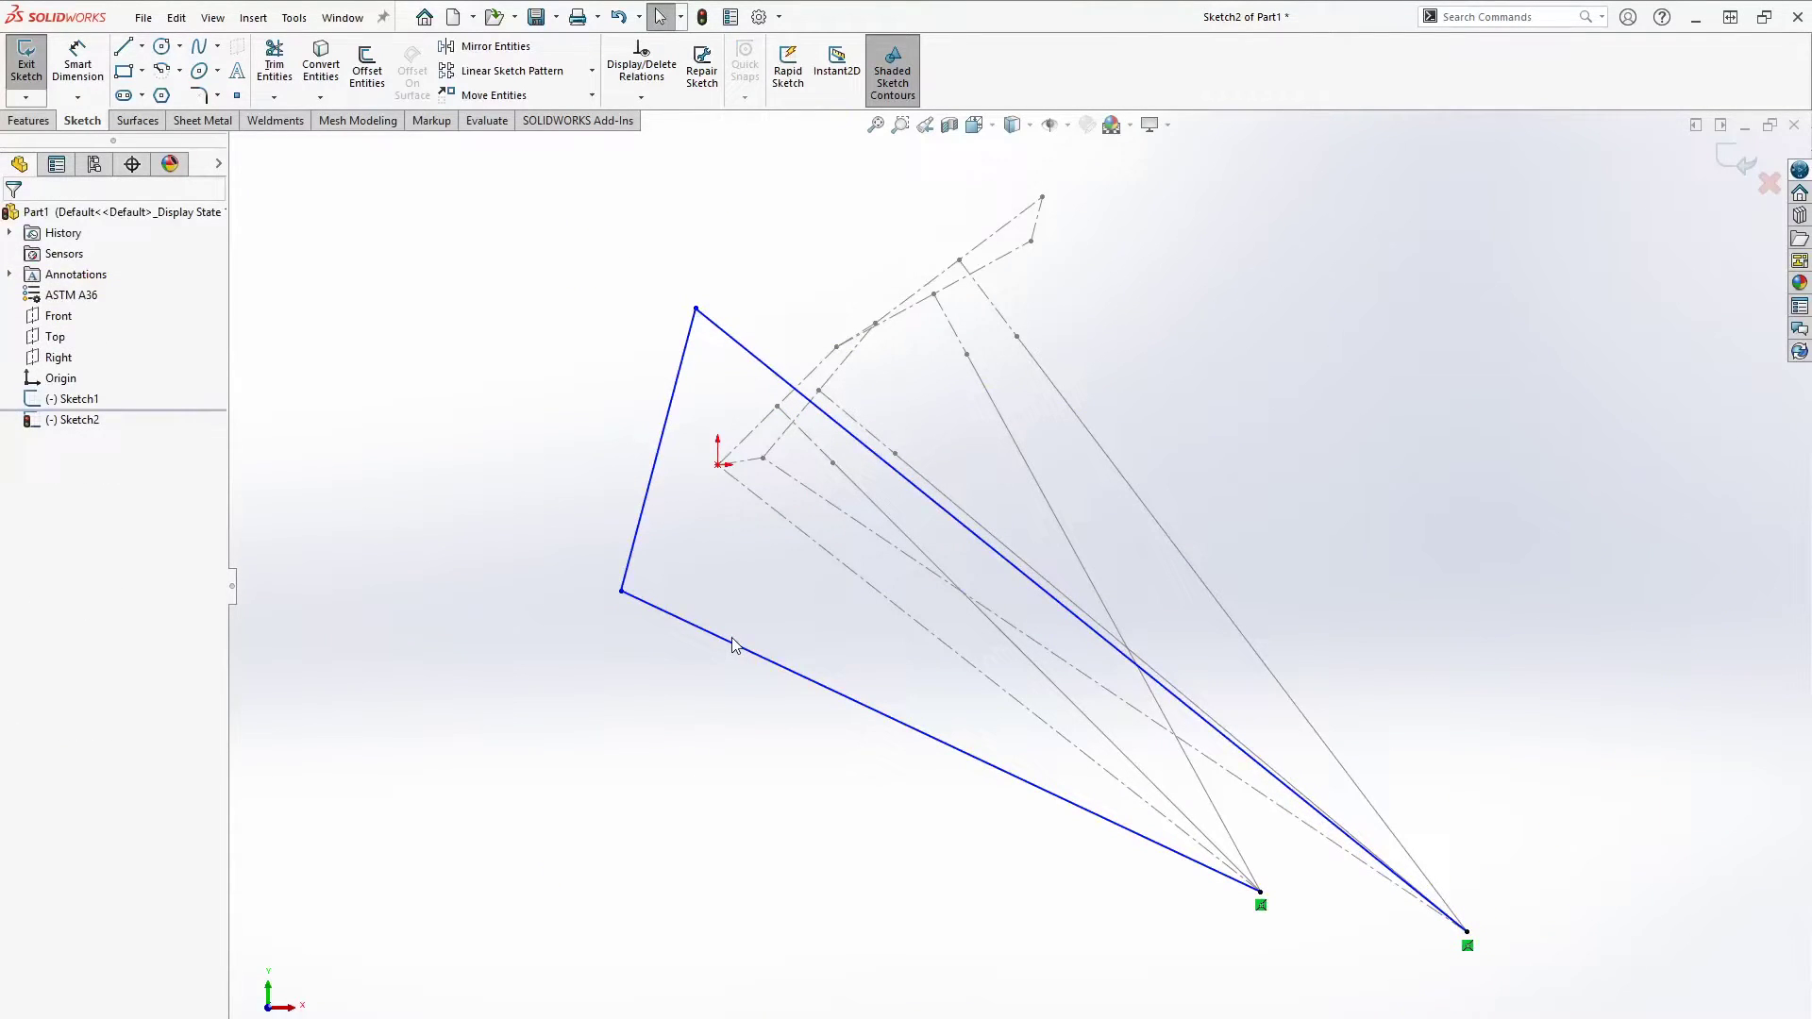
# Make the lower-left, short left and long upper links equal to their matching Sketch1 lines, including Line13.
pyautogui.click(728, 646)
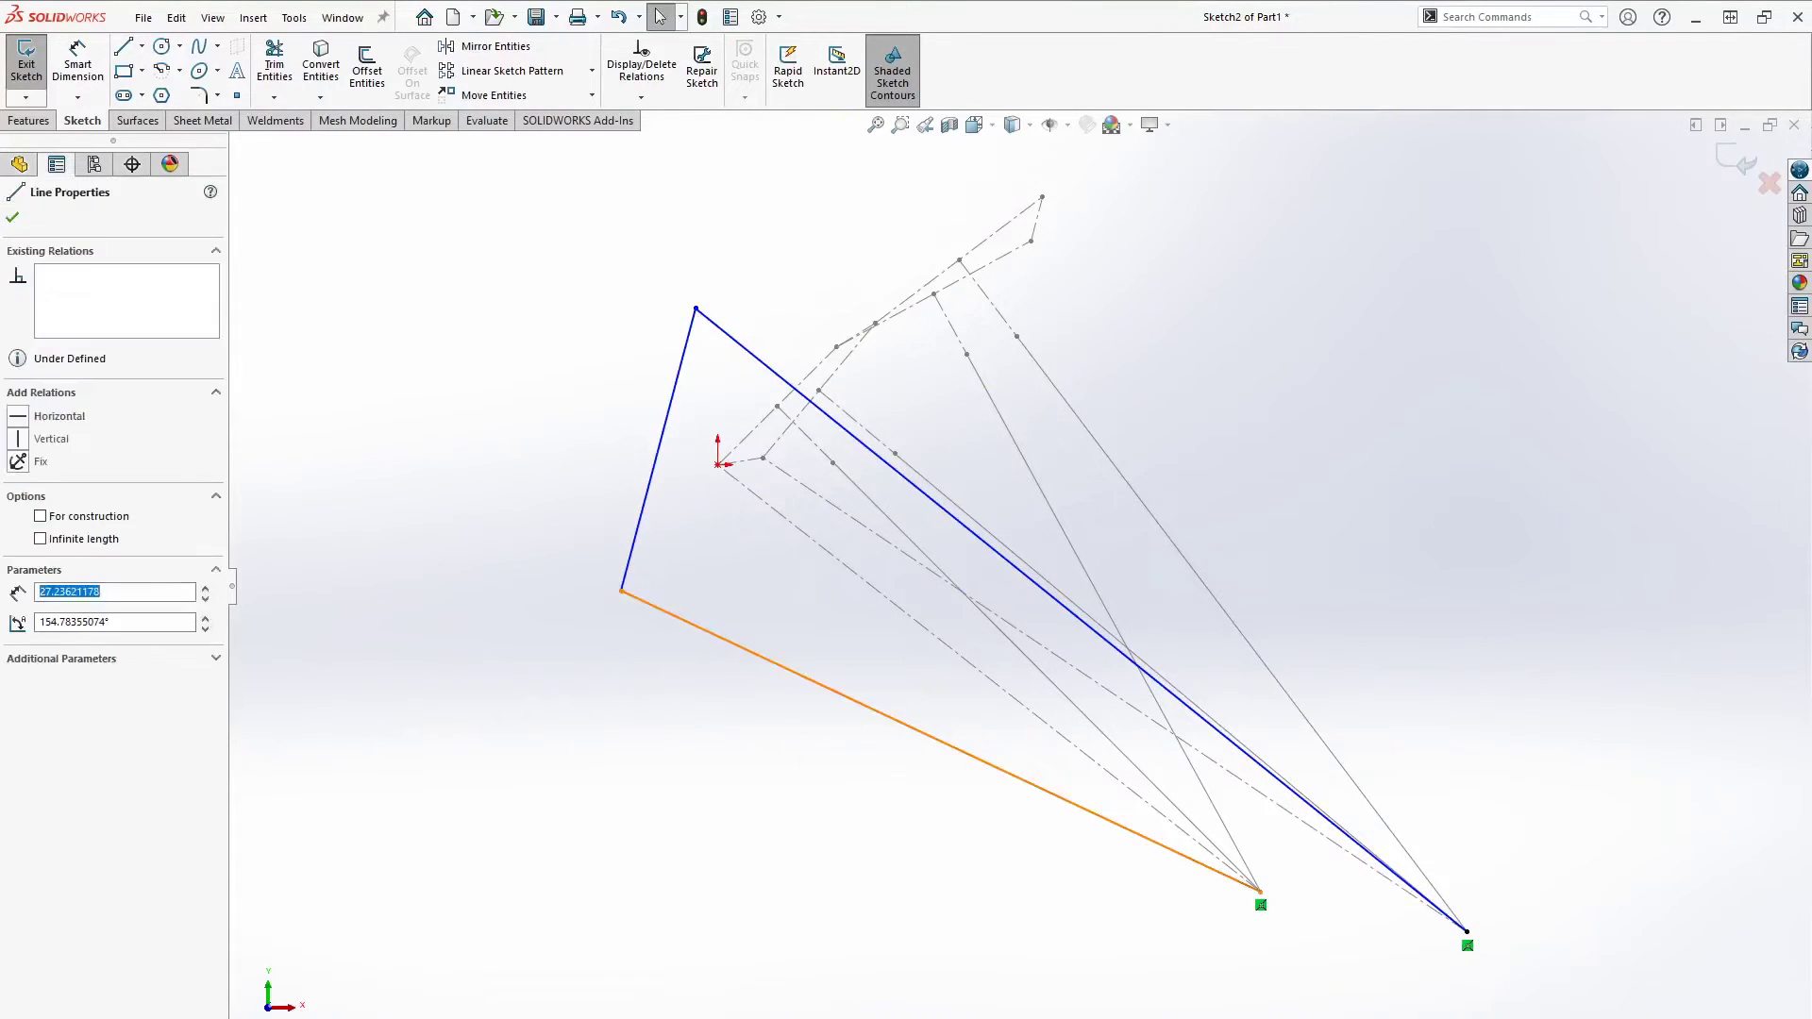
pyautogui.keyDown('ctrl'); pyautogui.click(888, 607); pyautogui.keyUp('ctrl')
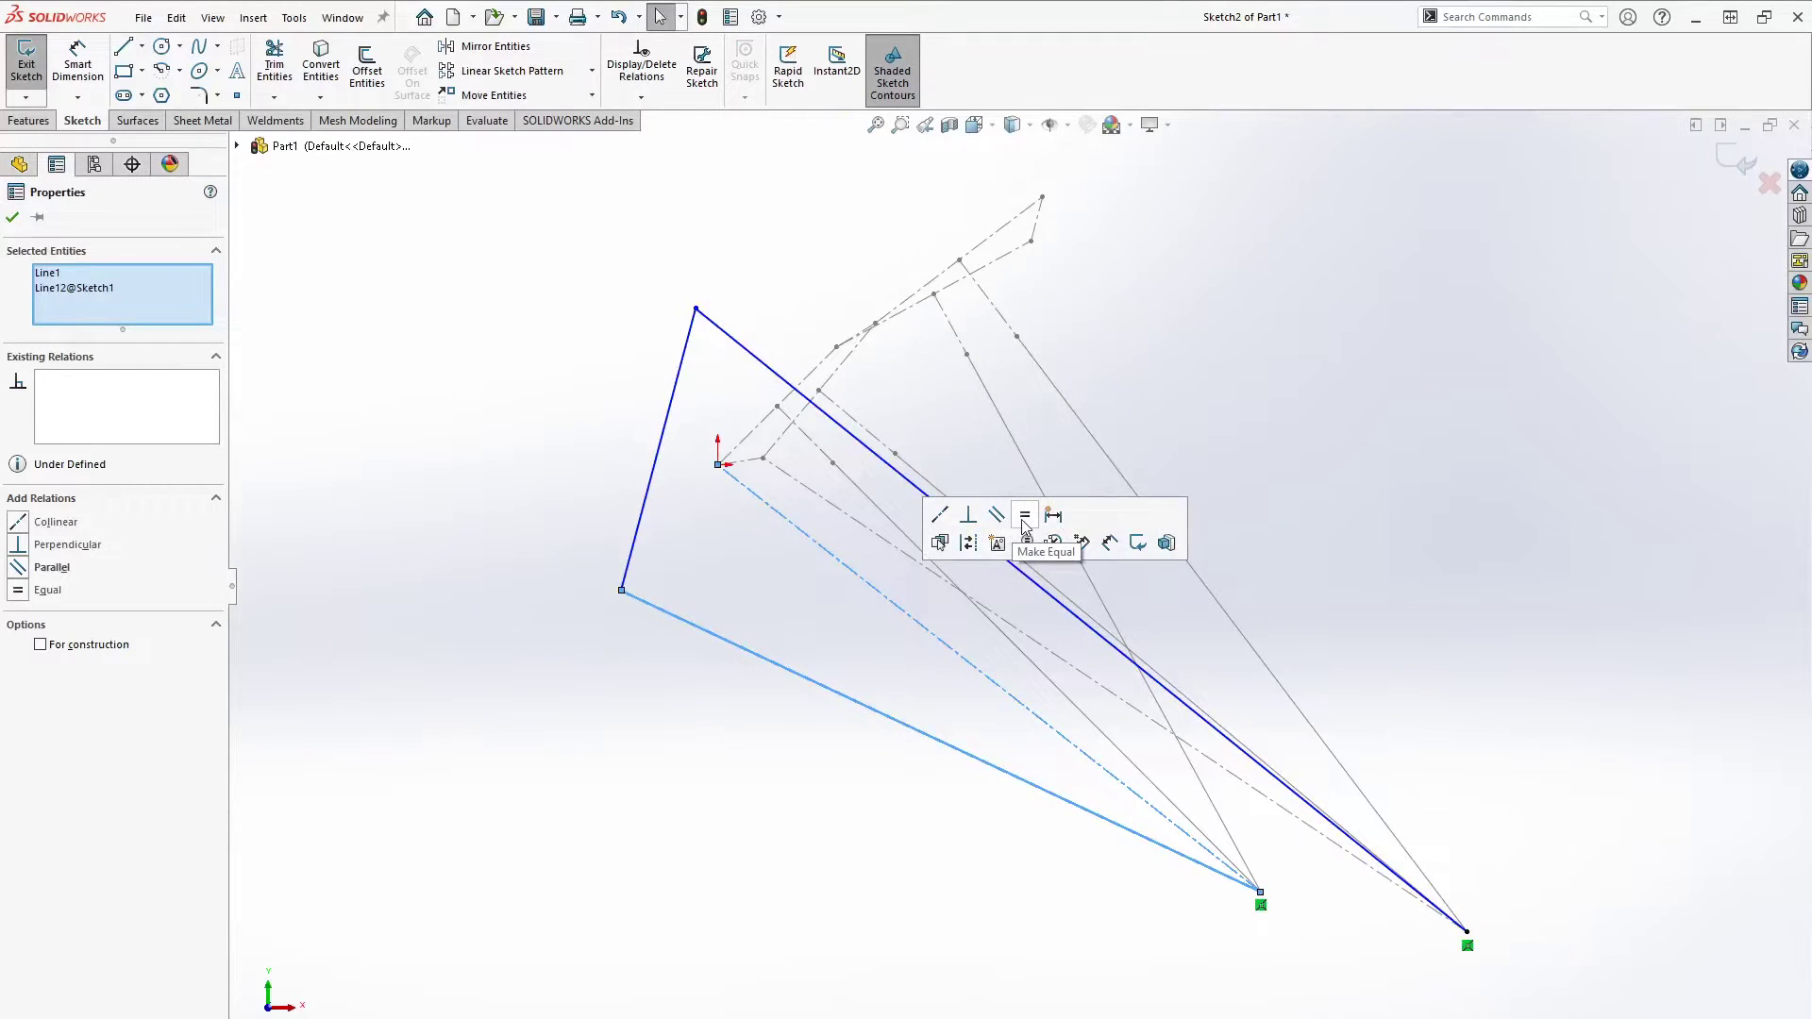
pyautogui.click(1024, 516)
pyautogui.click(615, 789)
pyautogui.click(657, 529)
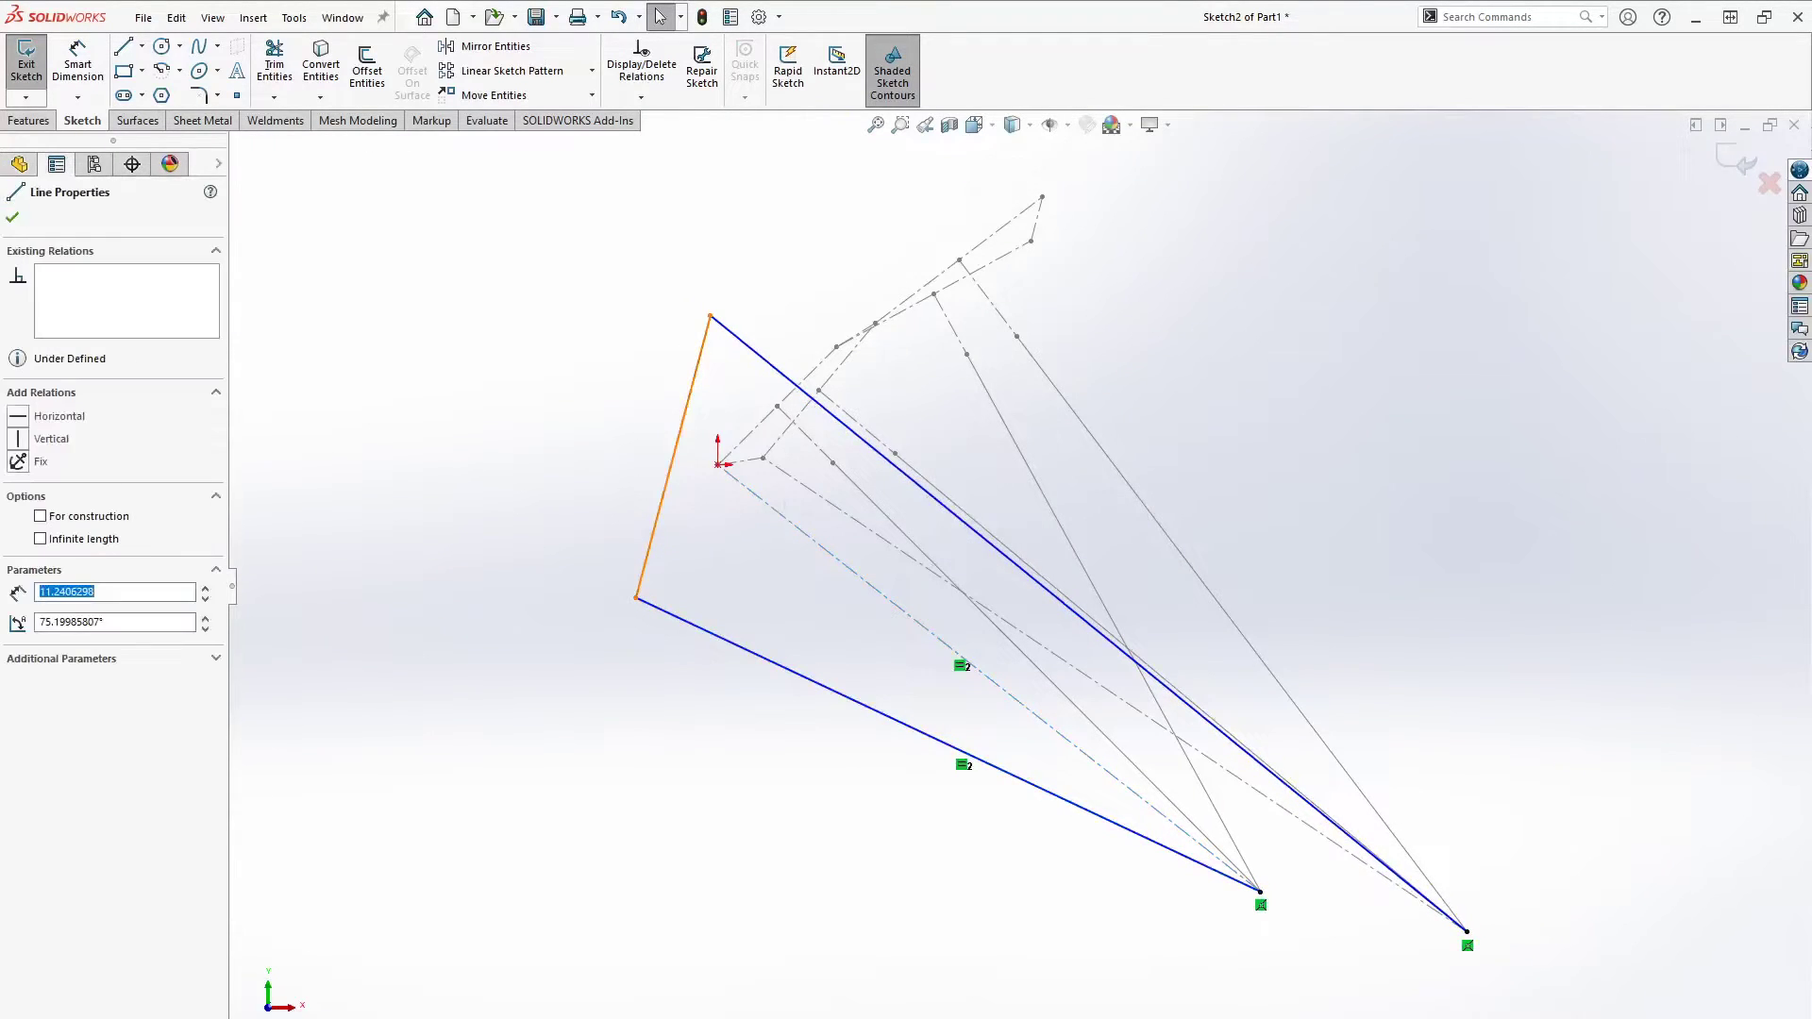
pyautogui.keyDown('ctrl'); pyautogui.click(755, 463); pyautogui.keyUp('ctrl')
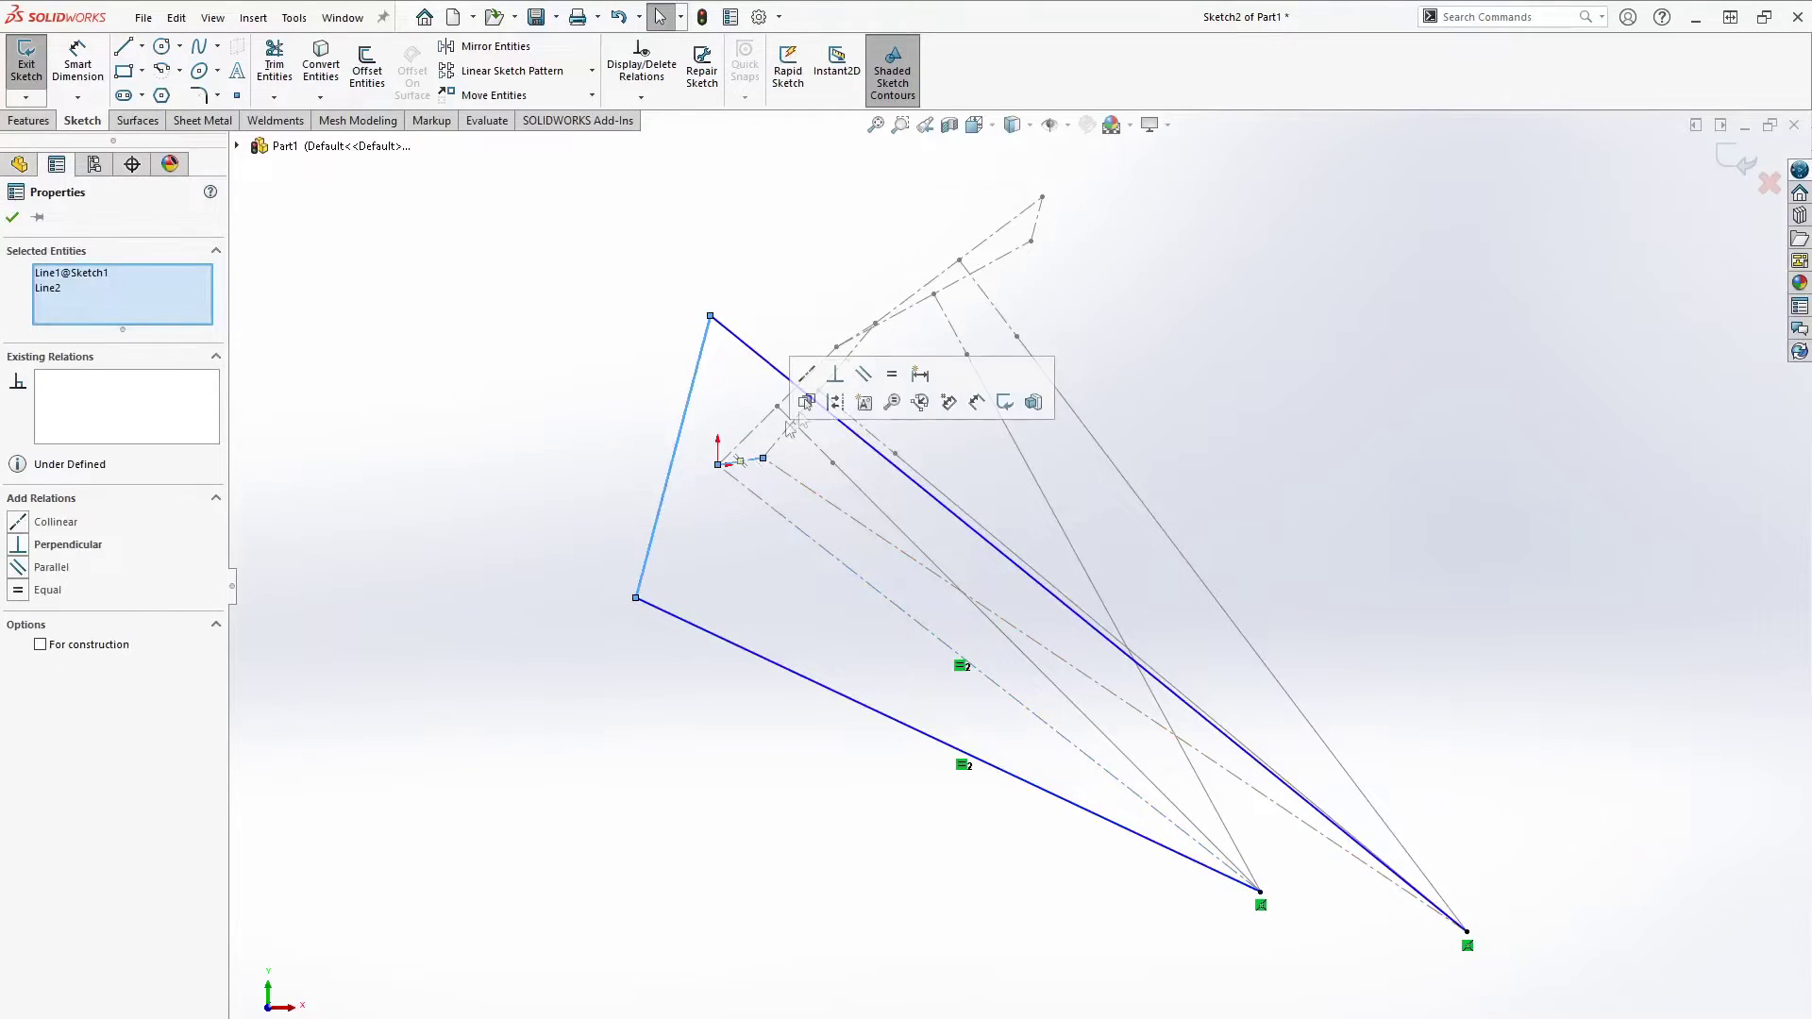
pyautogui.click(882, 400)
pyautogui.click(663, 783)
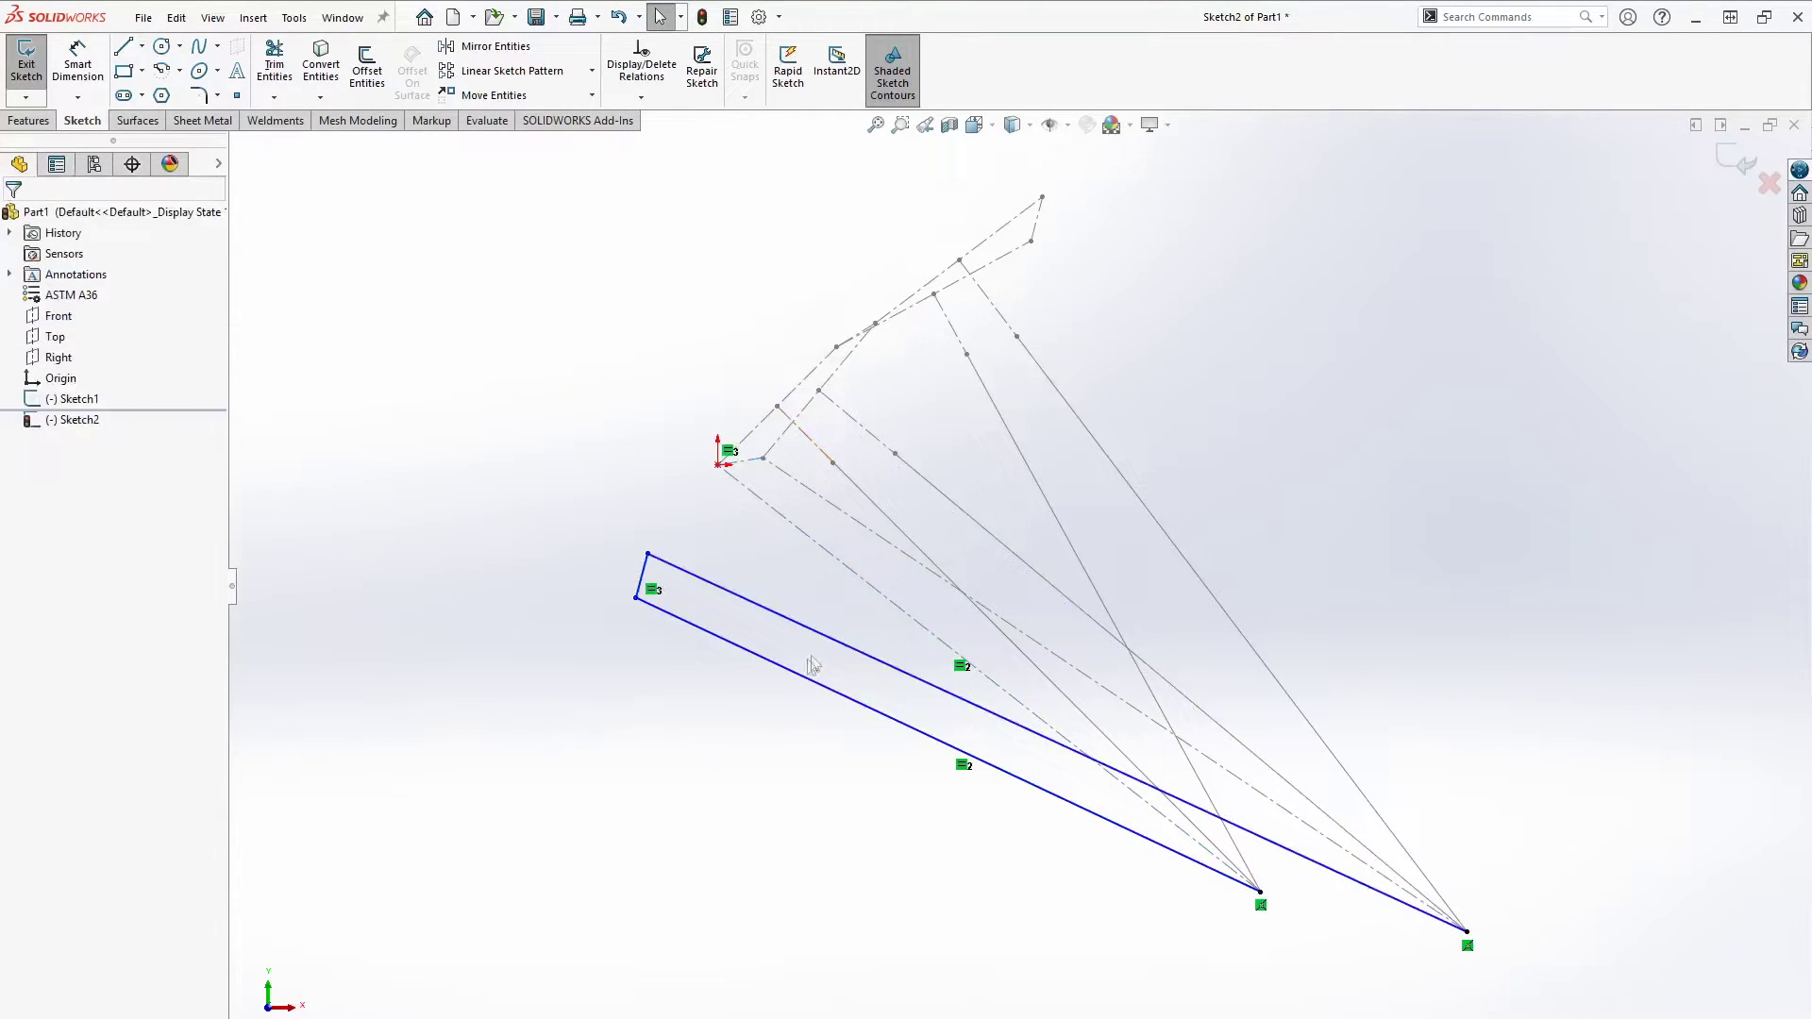
pyautogui.click(835, 641)
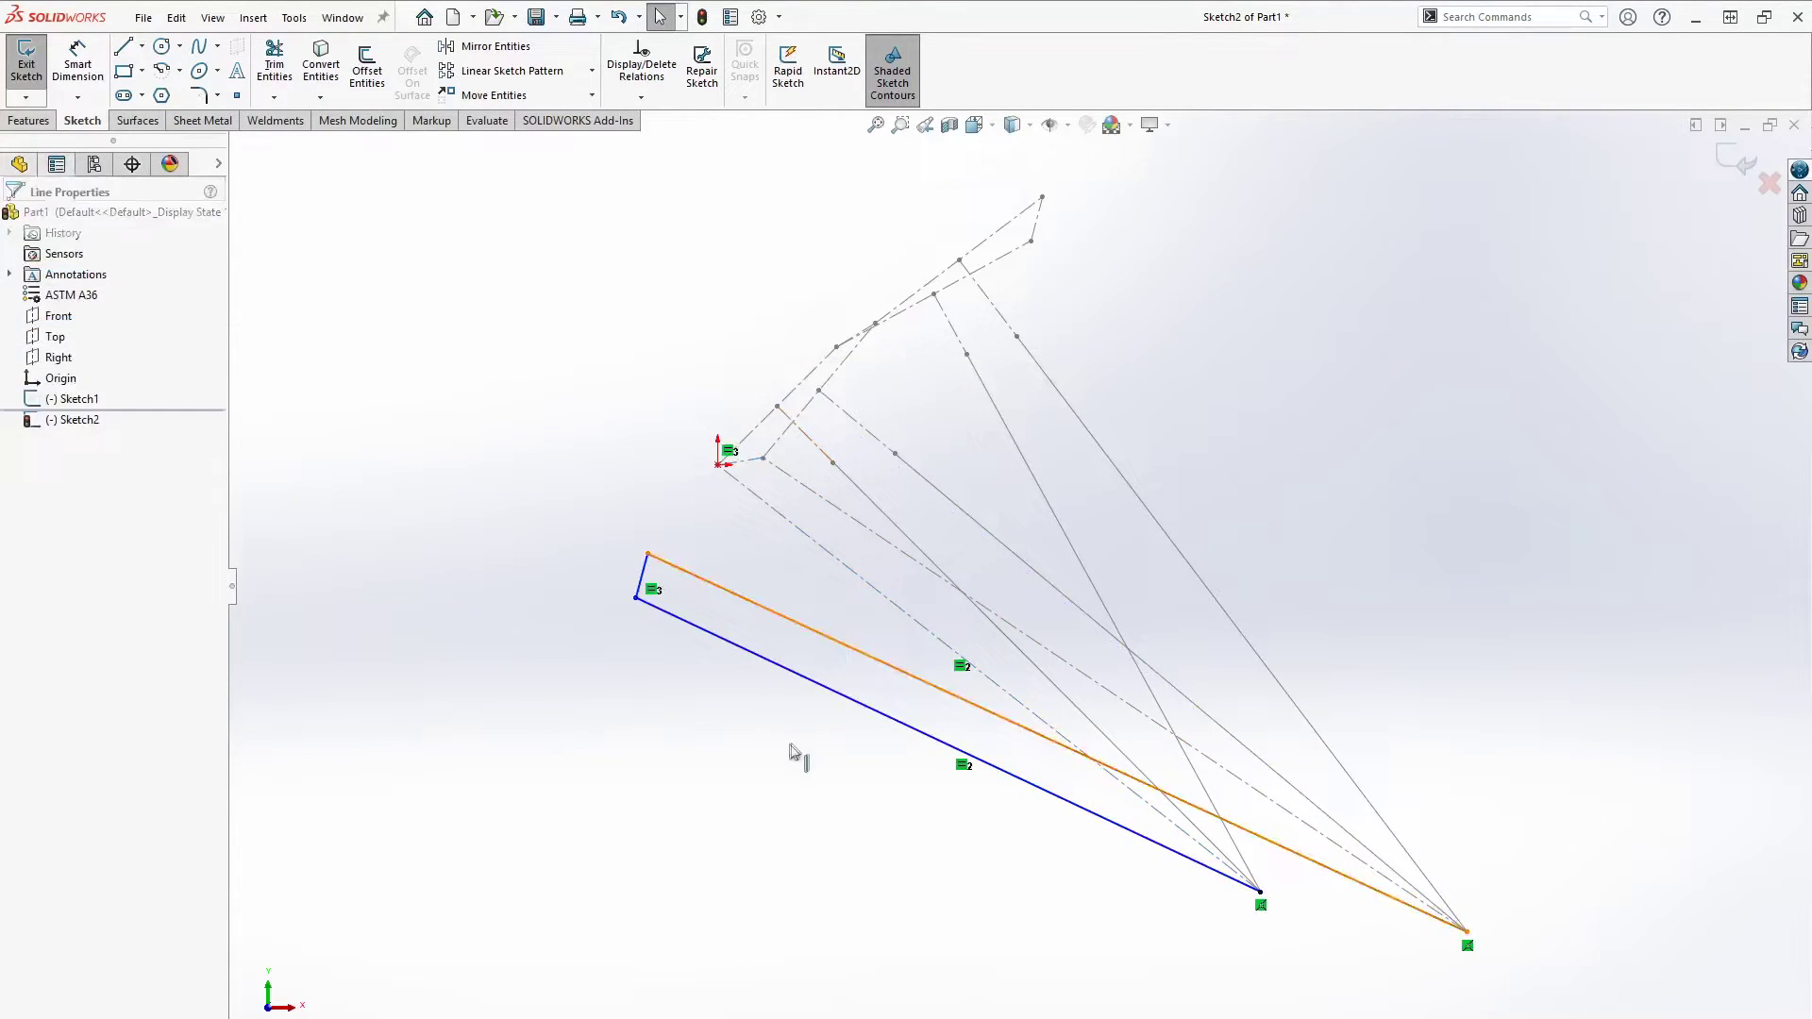
pyautogui.keyDown('ctrl'); pyautogui.click(888, 548); pyautogui.keyUp('ctrl')
pyautogui.click(1029, 460)
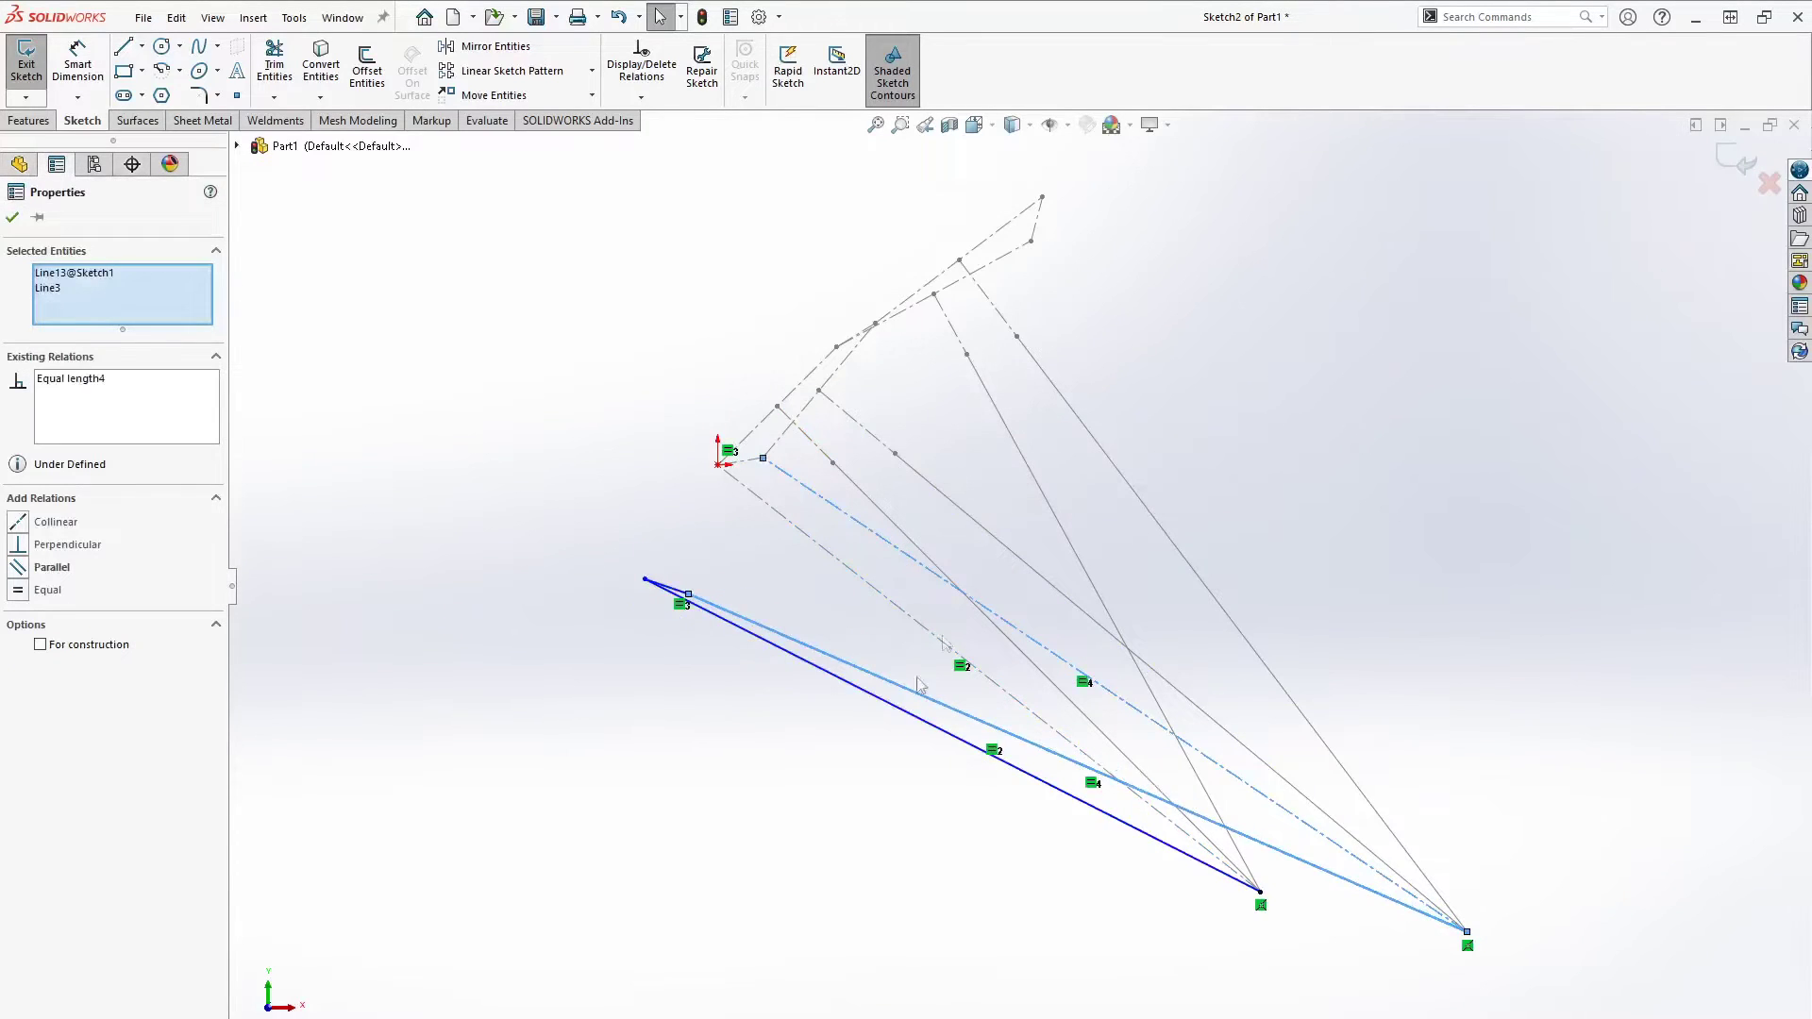
pyautogui.click(707, 649)
# Drag the links' shared upper joint down onto the sketch origin.
pyautogui.moveTo(694, 593); pyautogui.dragTo(720, 499)
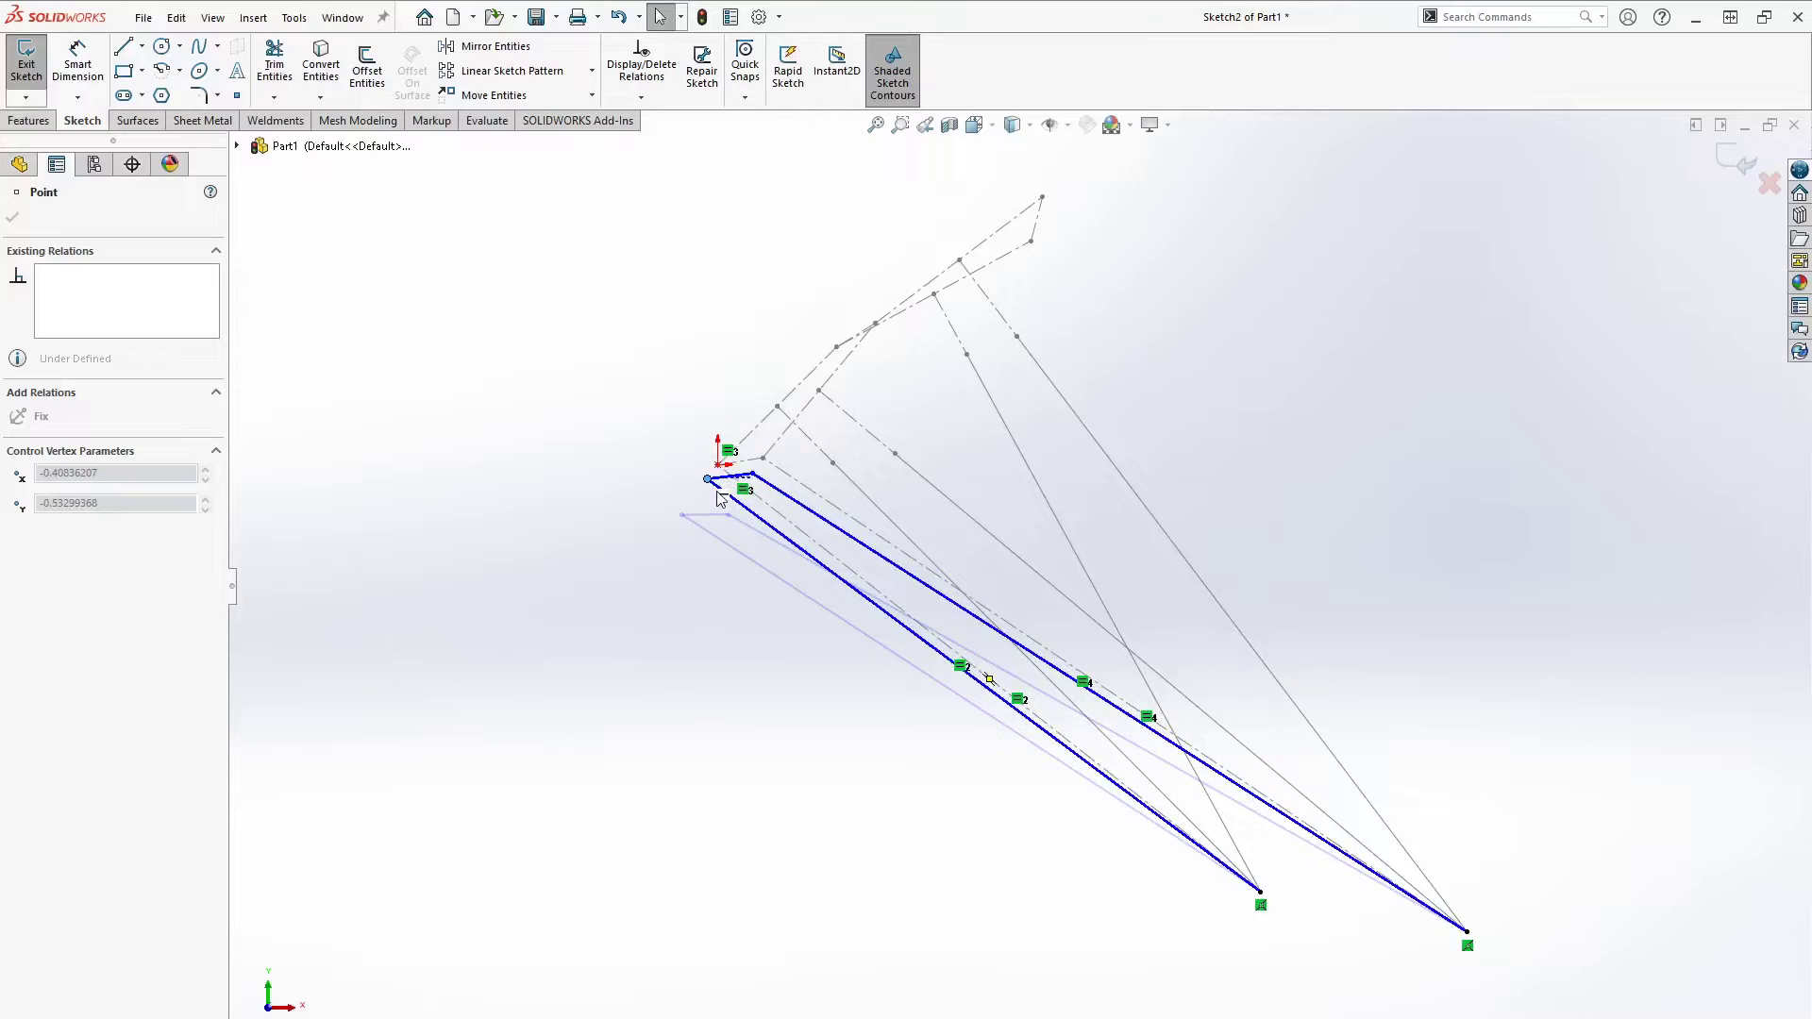
pyautogui.moveTo(721, 499)
pyautogui.mouseDown()
pyautogui.moveTo(823, 376)
pyautogui.moveTo(1001, 269)
pyautogui.moveTo(1061, 256)
pyautogui.moveTo(1076, 224)
pyautogui.moveTo(1043, 231)
pyautogui.moveTo(736, 489)
pyautogui.moveTo(760, 429)
pyautogui.moveTo(835, 358)
pyautogui.moveTo(1048, 212)
pyautogui.moveTo(824, 445)
pyautogui.moveTo(741, 486)
pyautogui.moveTo(865, 383)
pyautogui.moveTo(783, 439)
pyautogui.moveTo(854, 358)
pyautogui.moveTo(1035, 261)
pyautogui.moveTo(917, 294)
pyautogui.moveTo(730, 497)
pyautogui.moveTo(695, 503)
pyautogui.mouseUp()
# Finish placing the moved point in the linkage sketch.
pyautogui.click(486, 470)
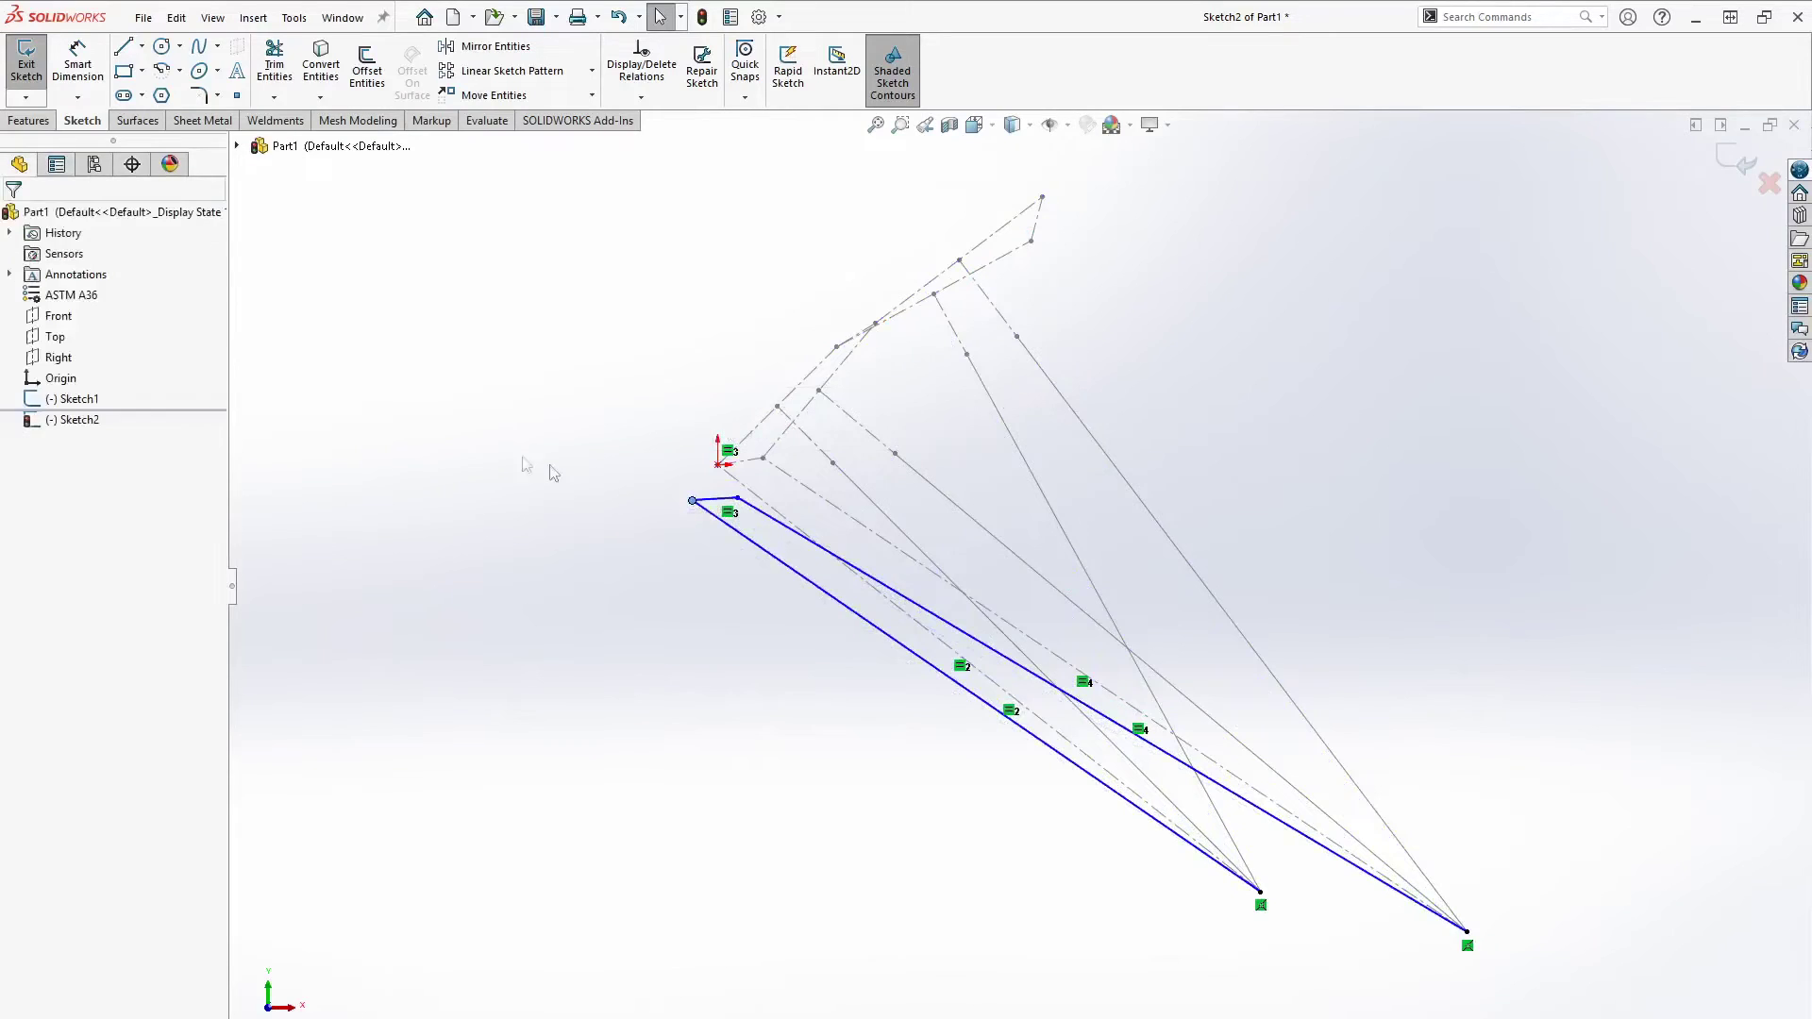
pyautogui.scroll(3, 944, 491)
pyautogui.scroll(-2, 1066, 500)
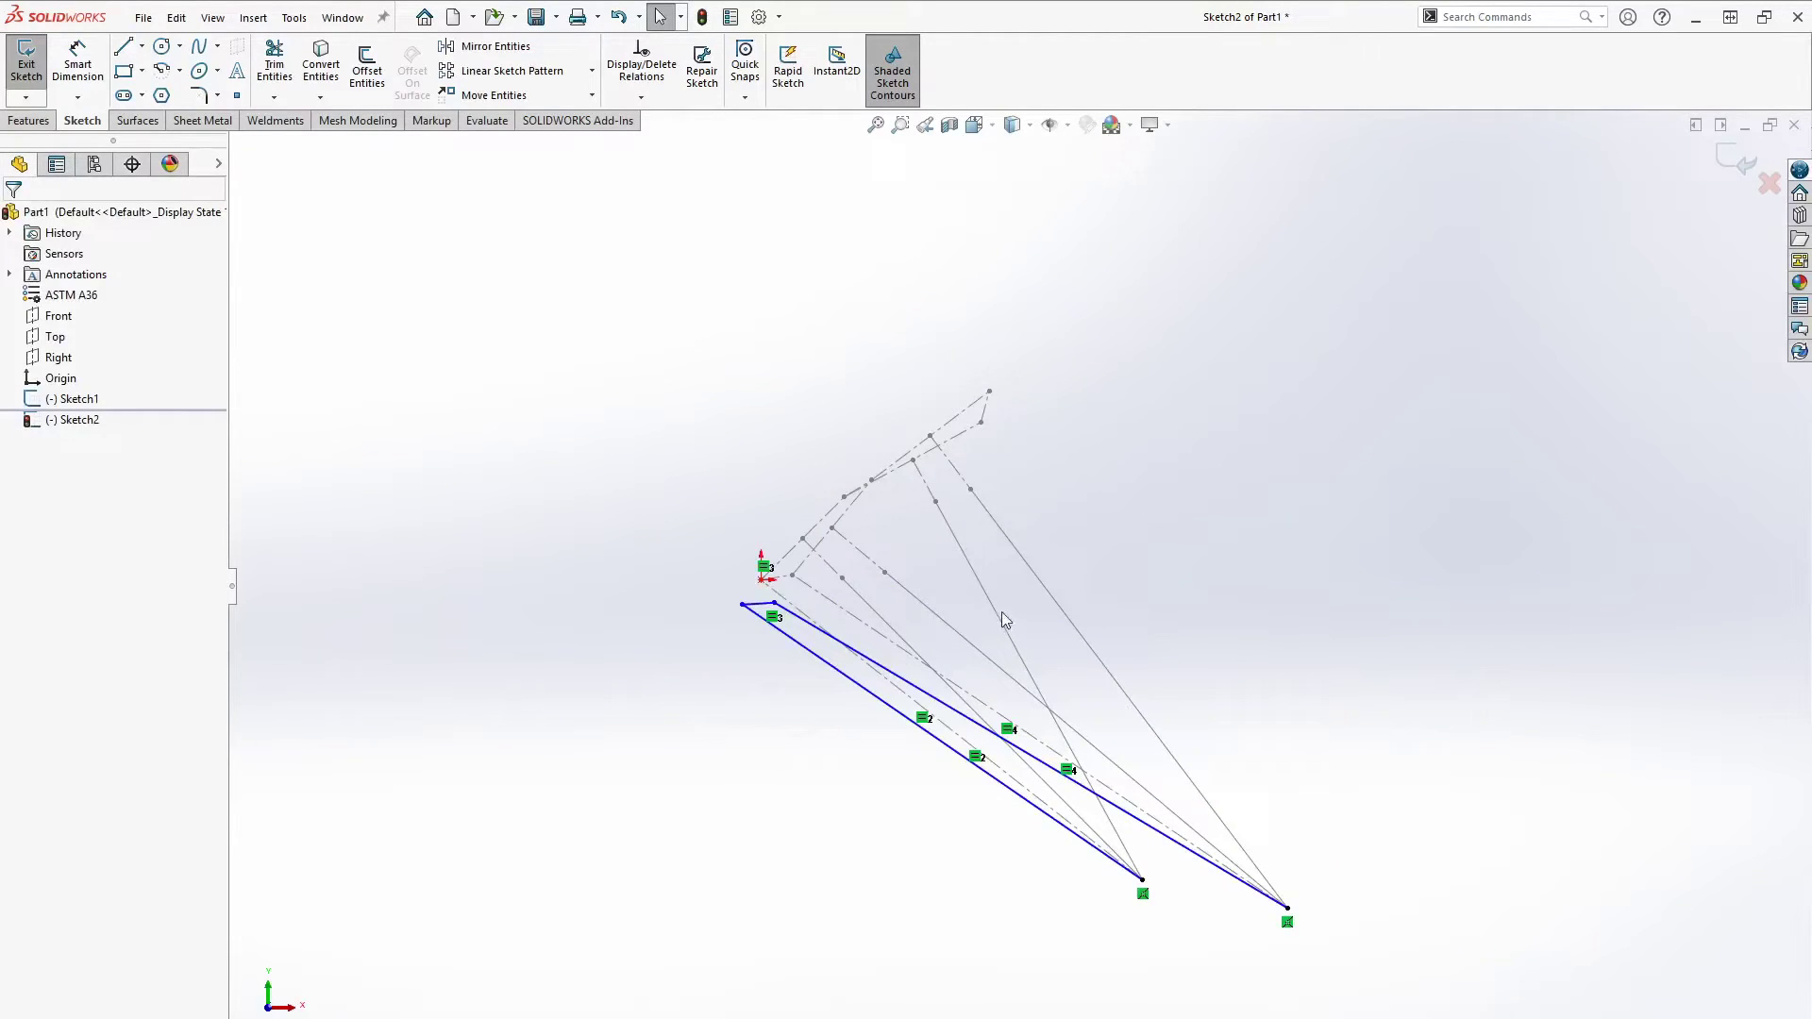
# Exit the linkage sketch and reopen the construction sketch Sketch1 for editing.
pyautogui.click(23, 56)
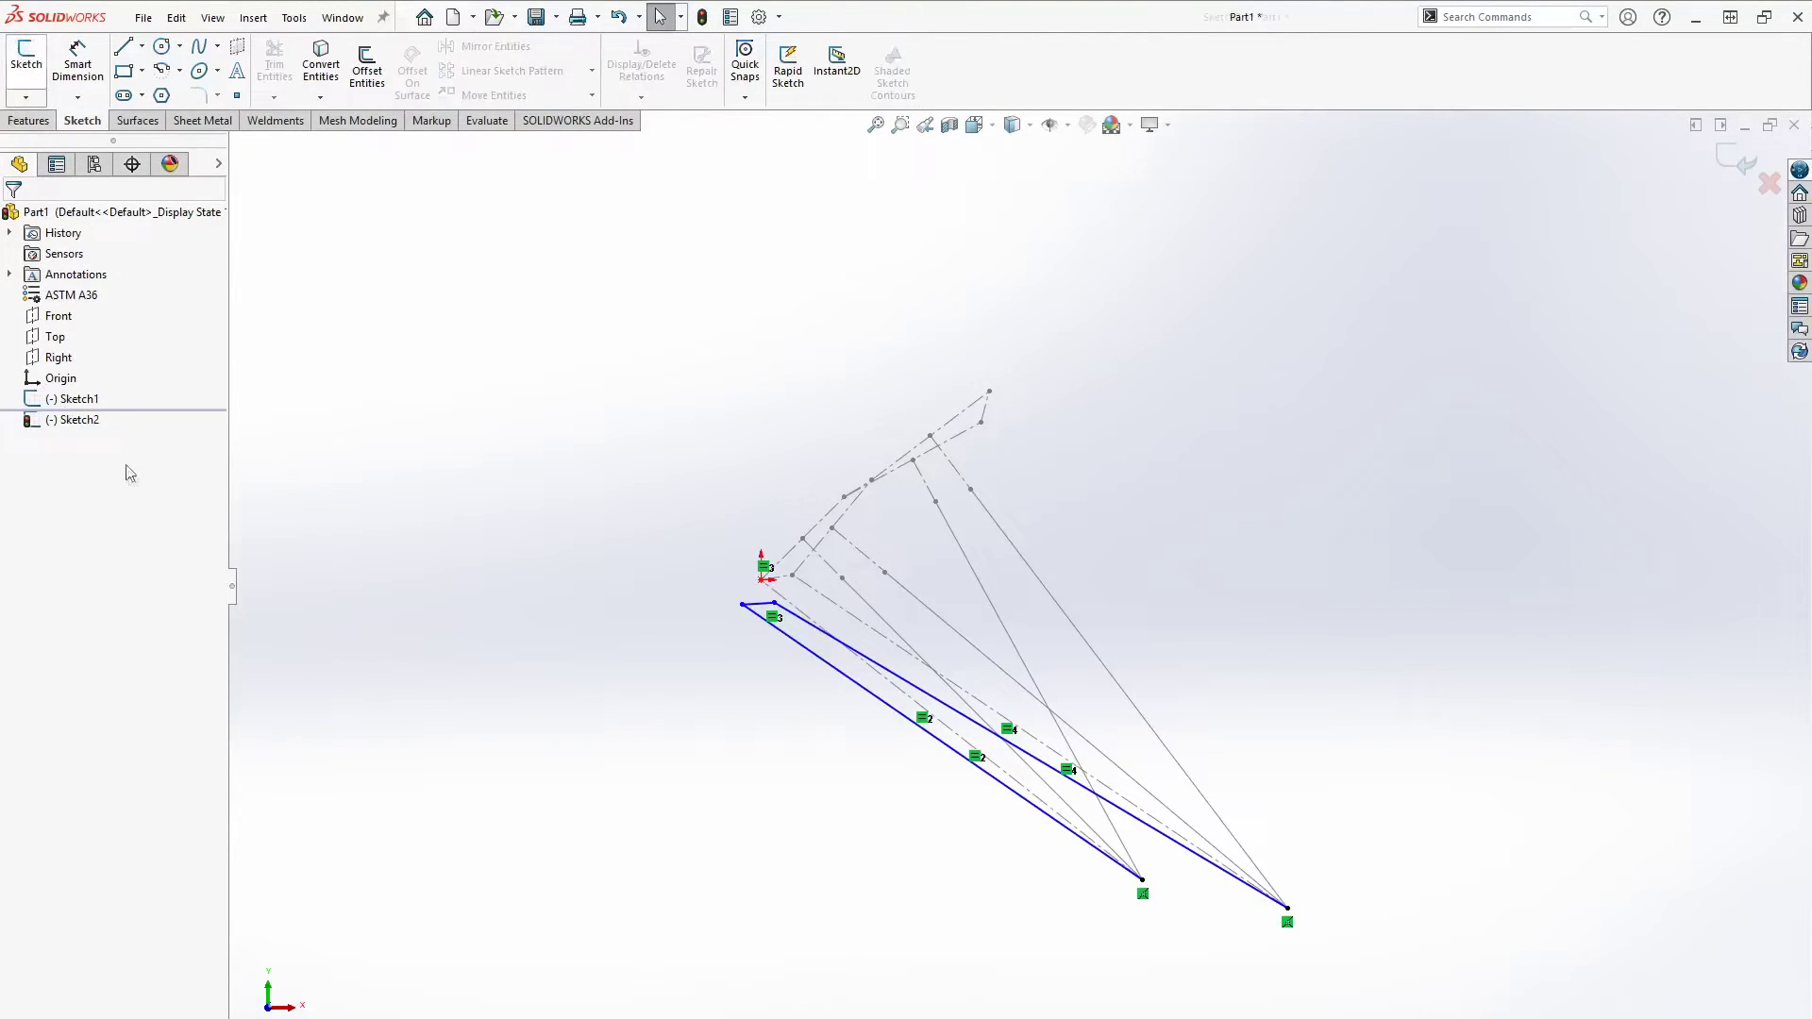
pyautogui.rightClick(66, 398)
pyautogui.click(80, 335)
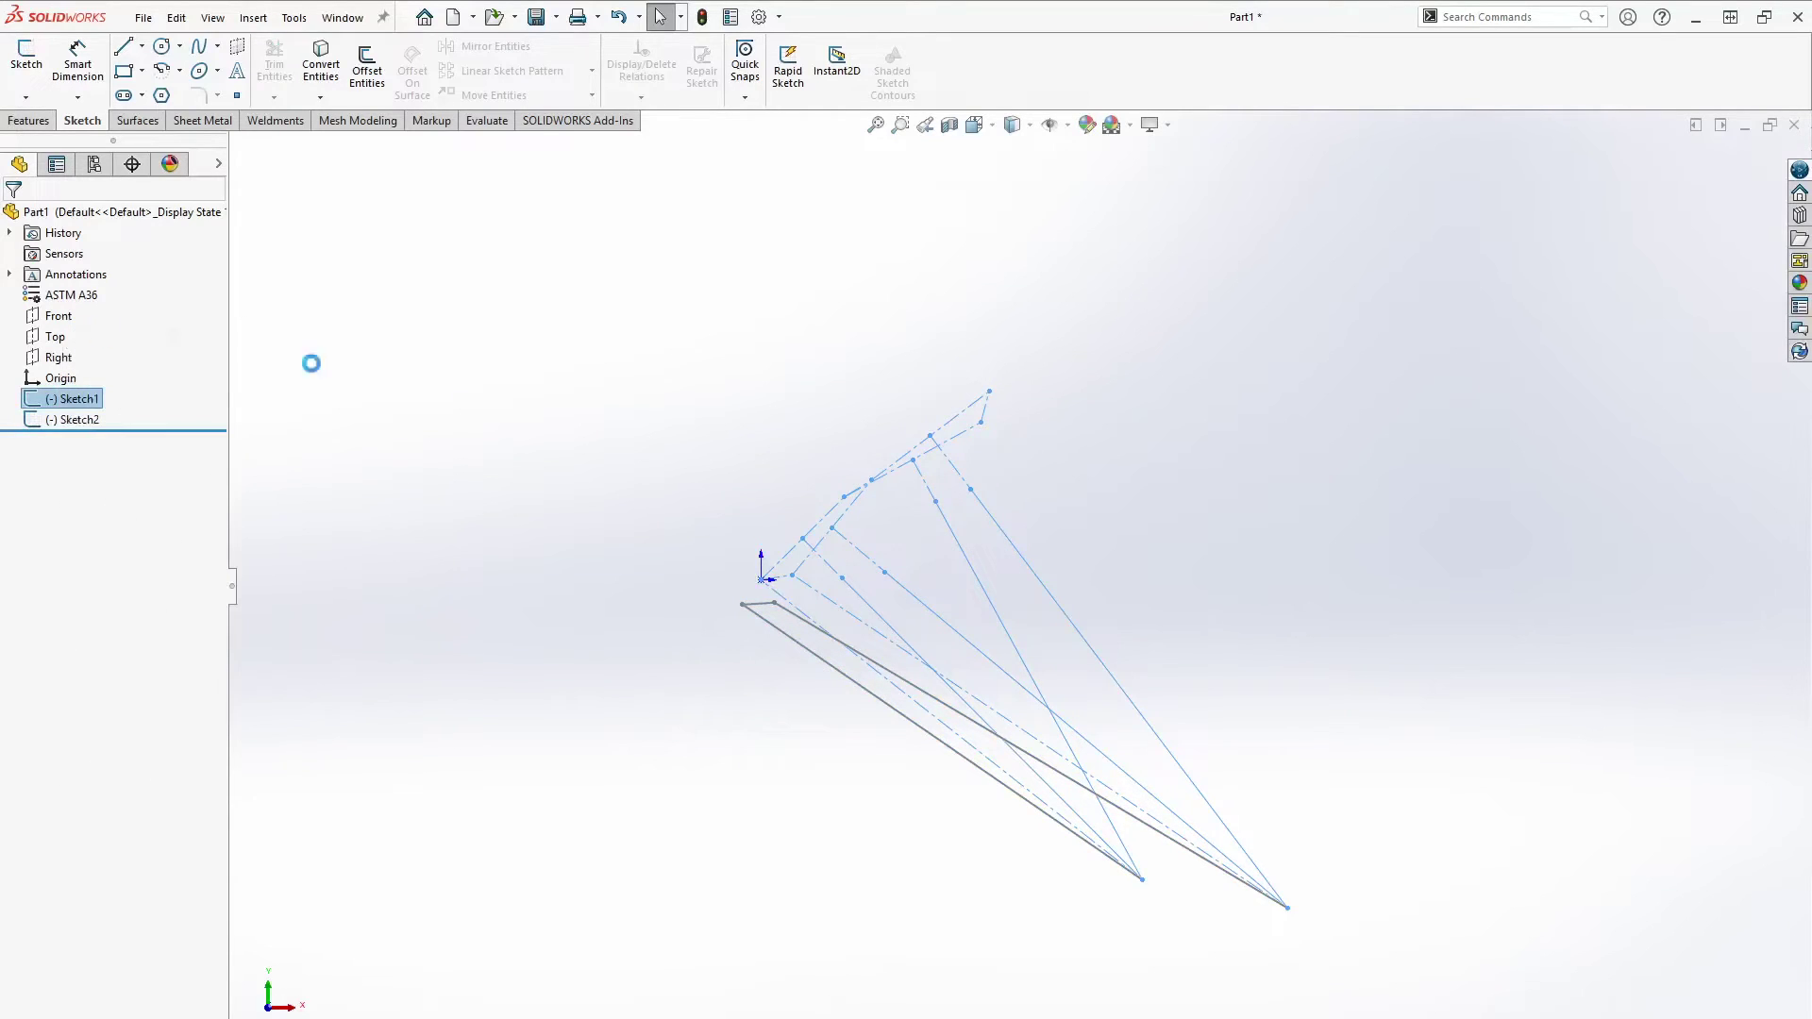